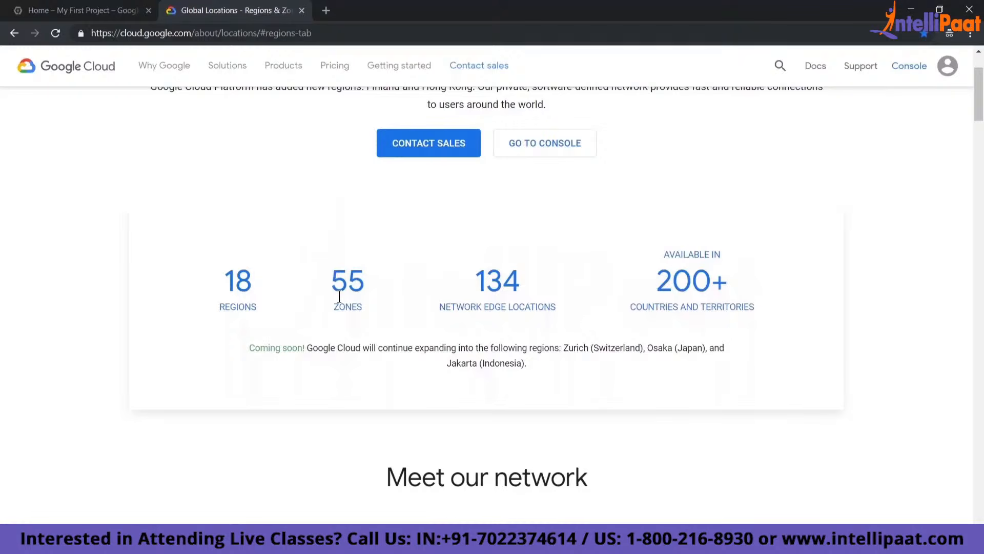
Examine the Google Cloud locations page for its region and zone figures and the world map of current and future regions
scroll(338, 297, "down", 1)
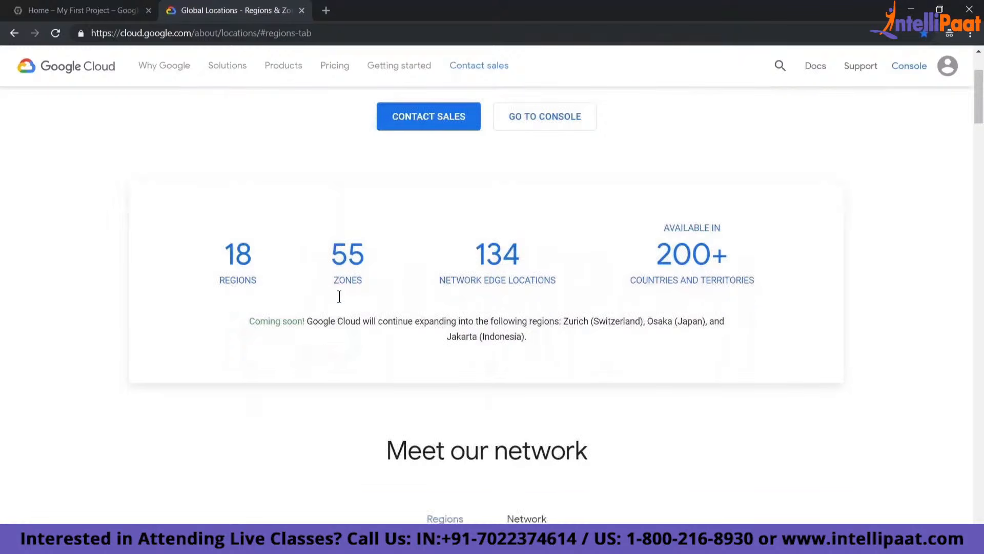
scroll(390, 320, "down", 6)
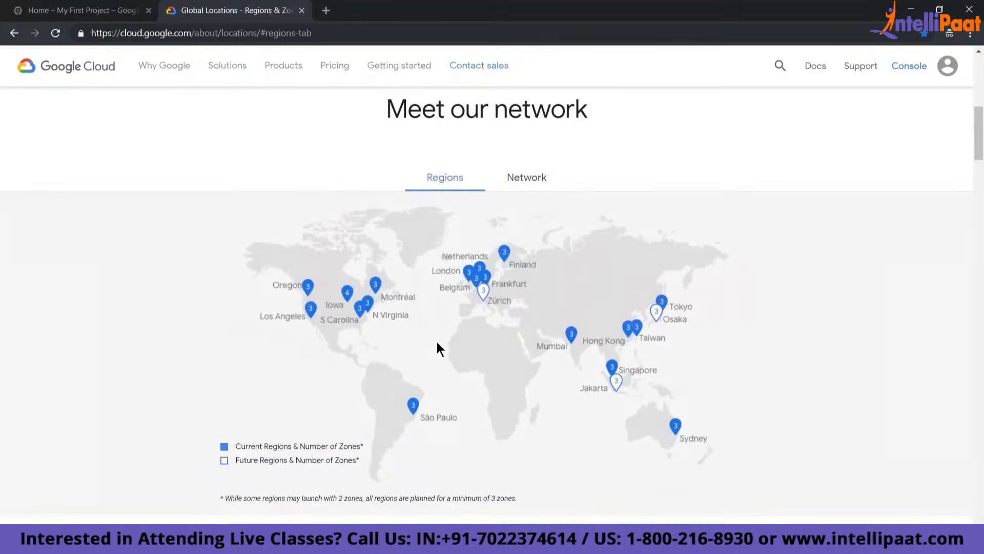
scroll(437, 343, "up", 1)
scroll(436, 340, "up", 1)
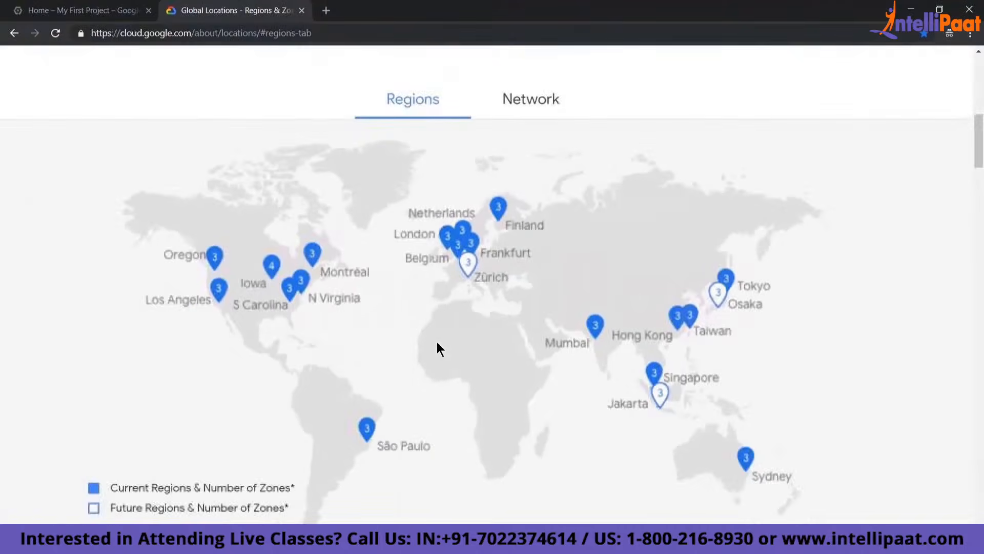
scroll(437, 341, "down", 3)
scroll(437, 342, "down", 1)
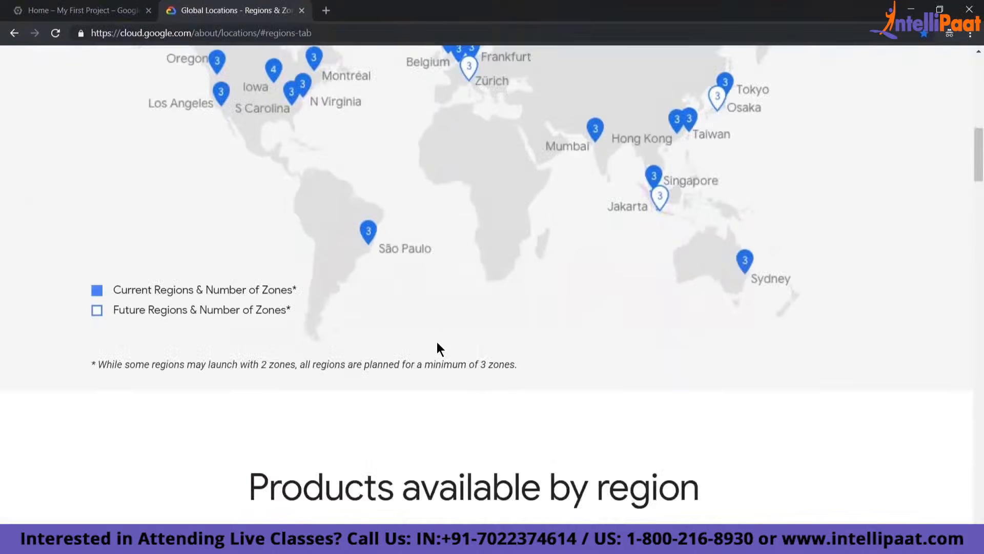
scroll(436, 342, "up", 3)
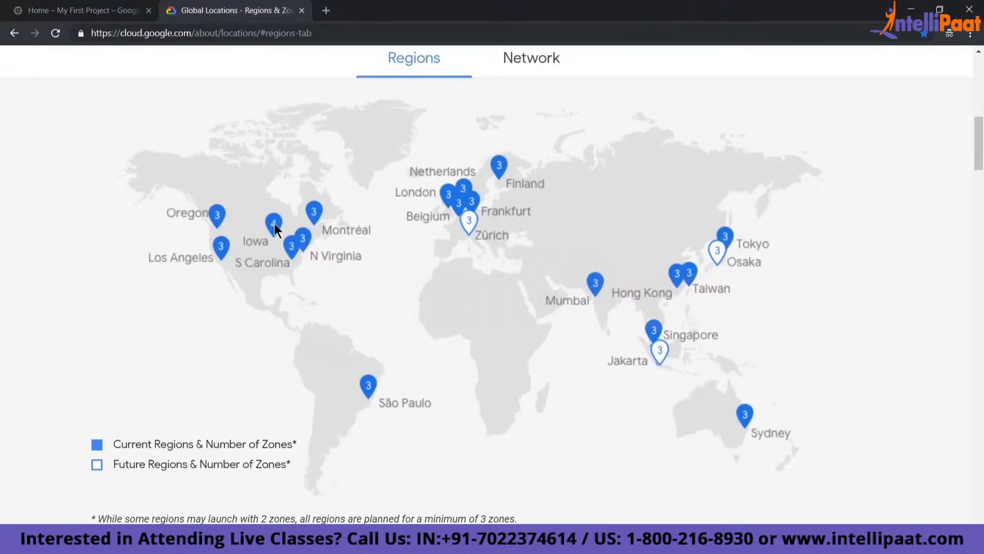
scroll(283, 223, "up", 10)
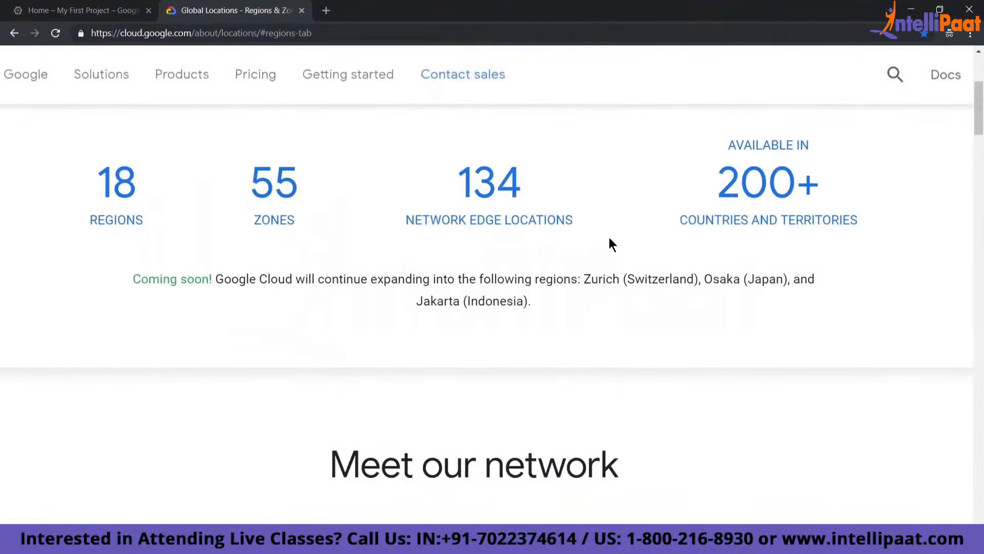
Switch to the Google Cloud Platform console and review the project info, resources, getting started and documentation cards on the dashboard
left_click(82, 10)
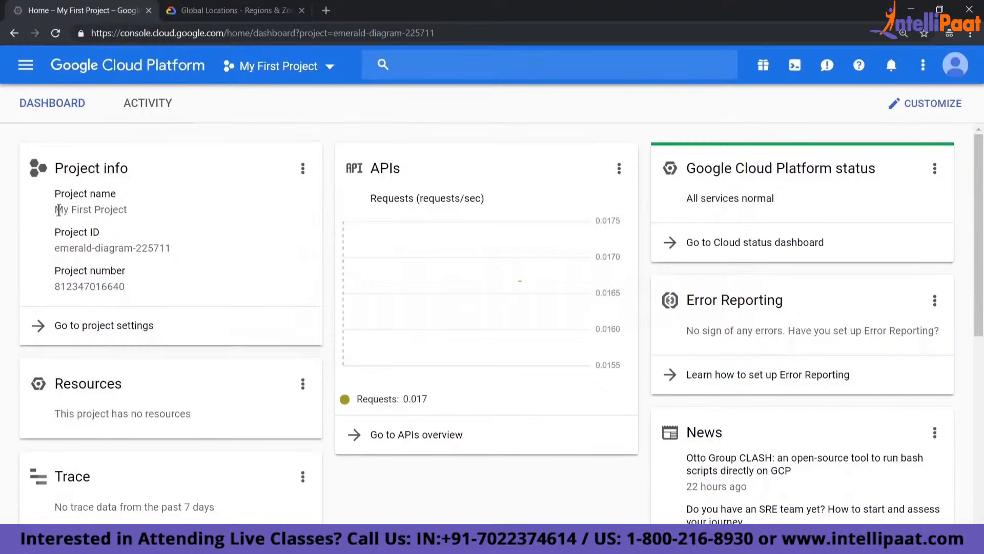
left_click_drag(58, 211, 127, 211)
left_click_drag(74, 246, 159, 264)
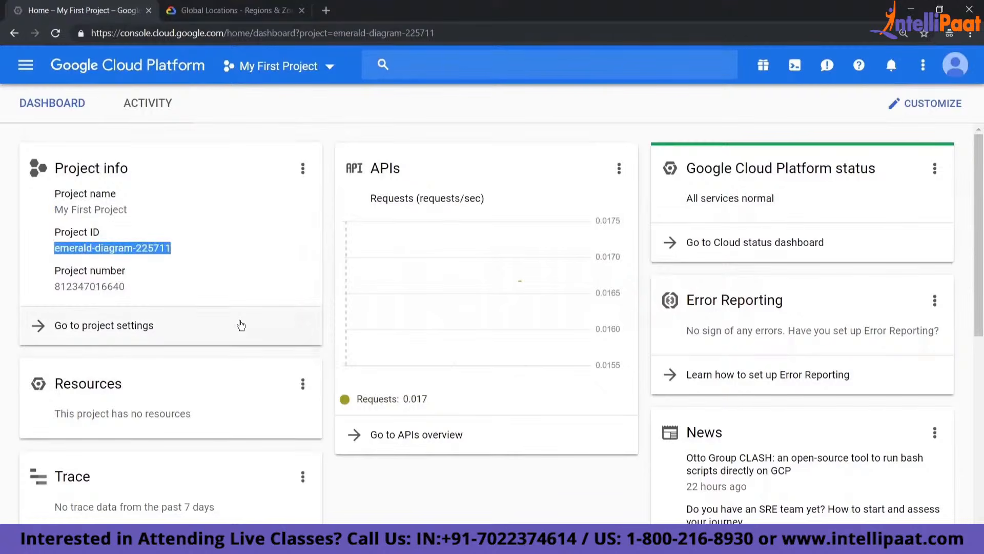
scroll(241, 326, "down", 1)
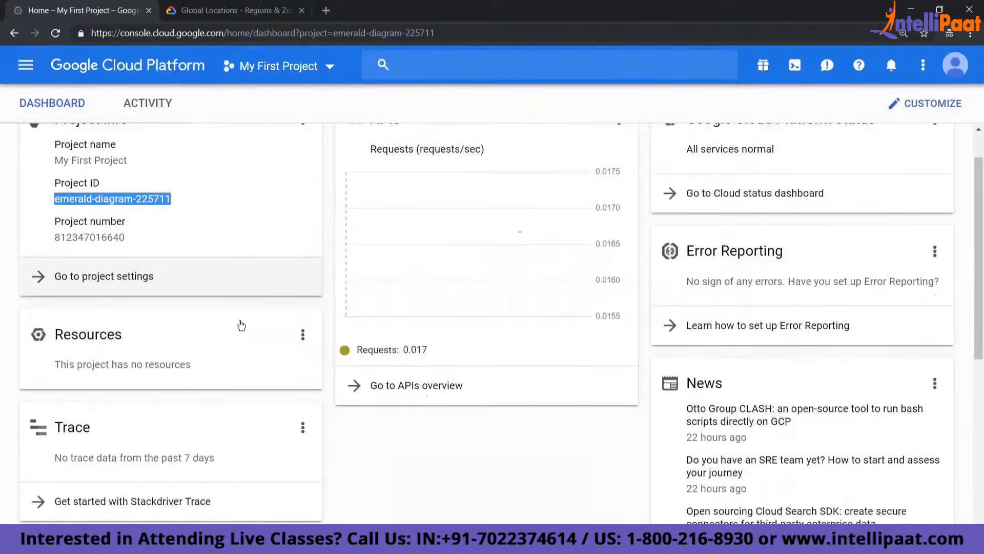
scroll(241, 326, "down", 1)
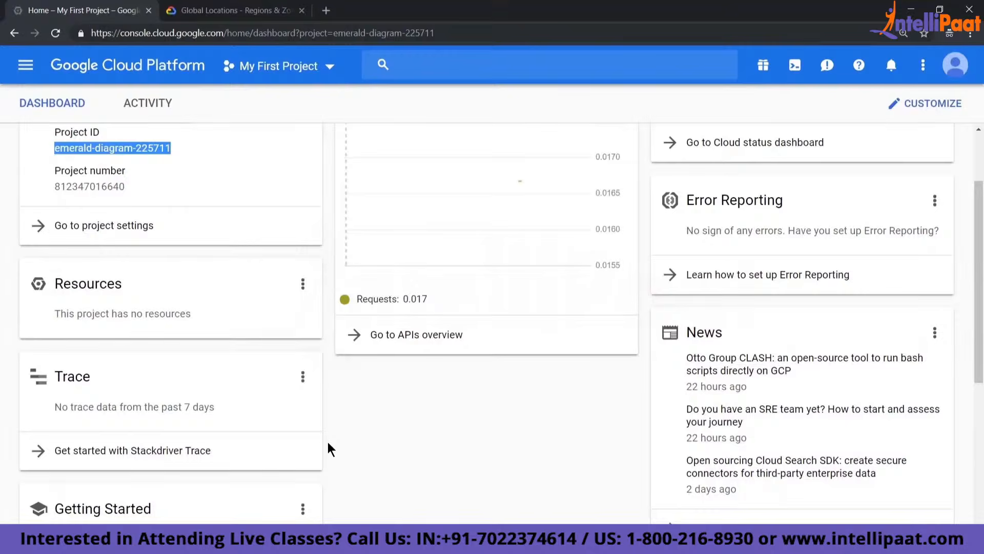
scroll(328, 449, "down", 1)
scroll(533, 372, "down", 6)
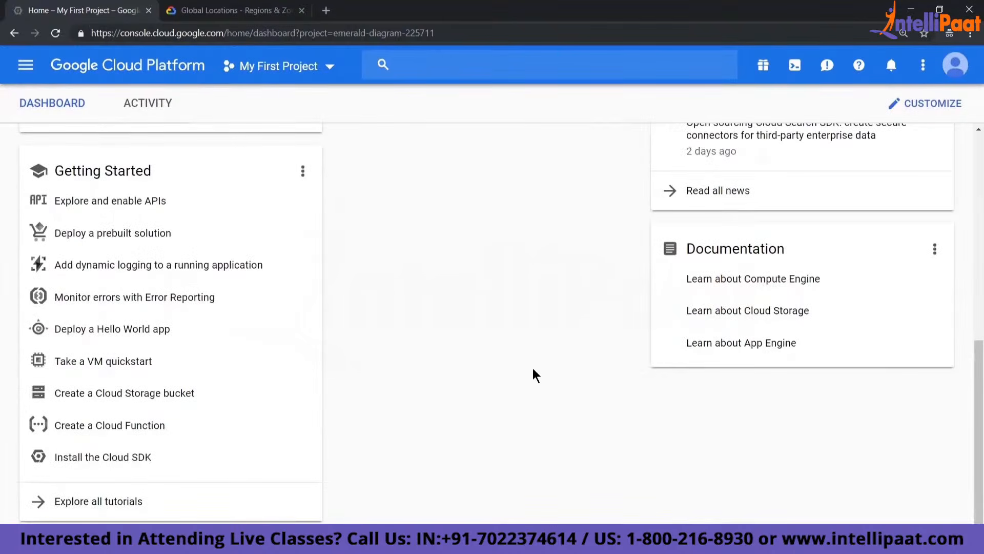
scroll(533, 376, "up", 4)
scroll(532, 365, "up", 5)
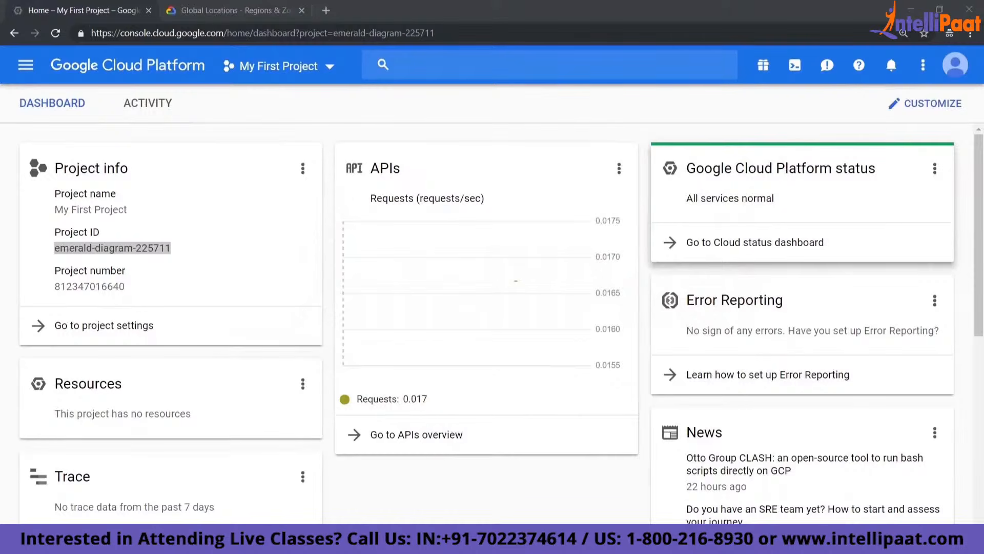
Open the Cloud status dashboard and check the daily status of every service and the status legend
left_click(741, 247)
left_click(740, 245)
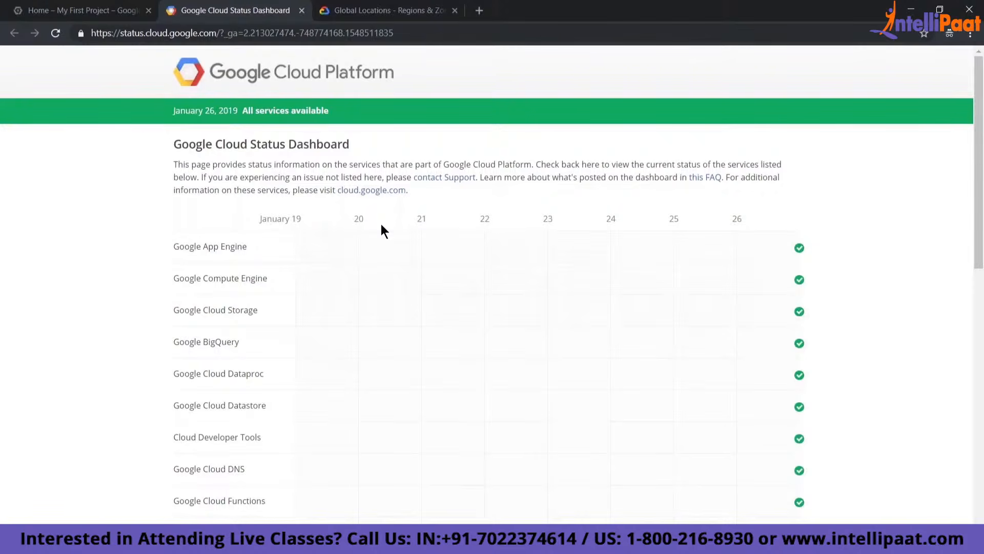
scroll(382, 225, "down", 9)
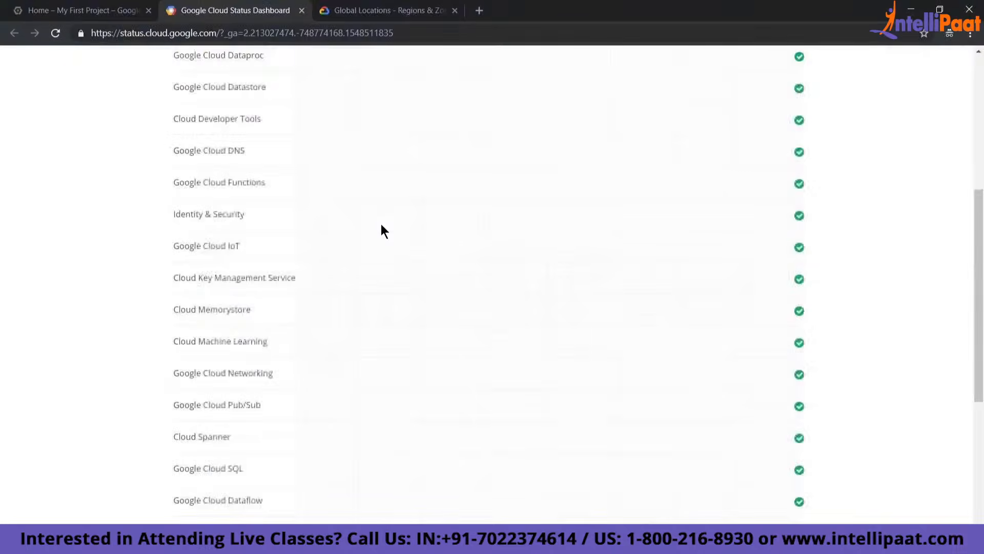
scroll(382, 226, "down", 2)
scroll(381, 226, "up", 1)
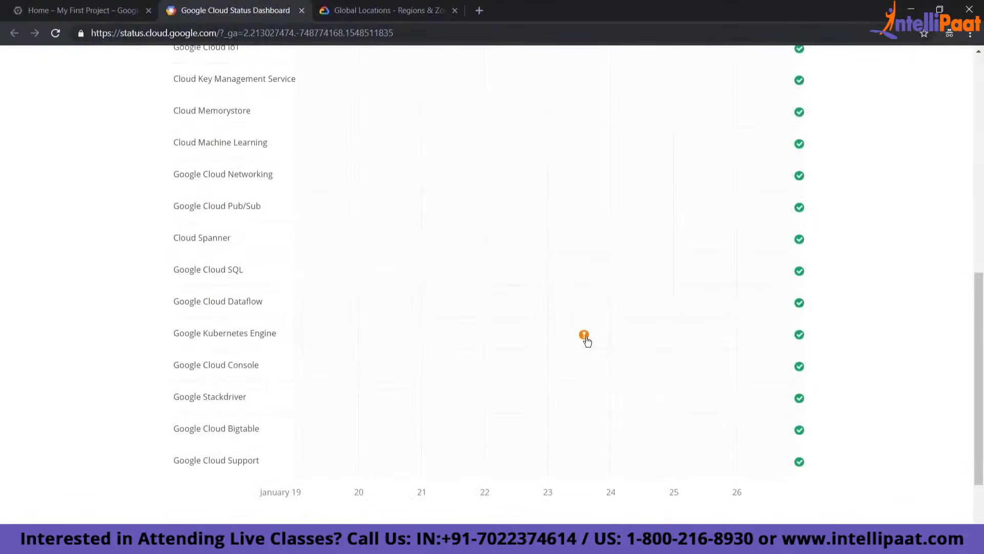
scroll(588, 341, "down", 1)
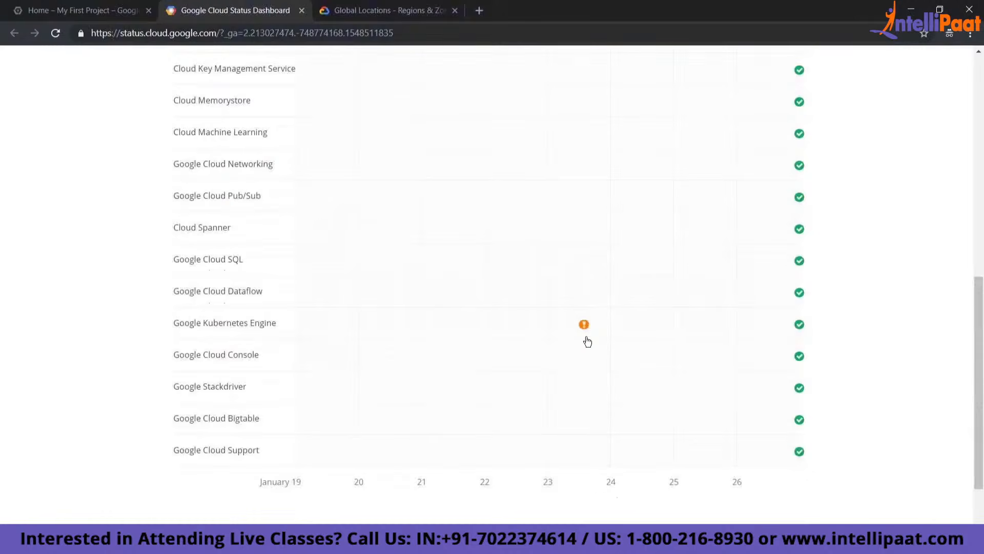
scroll(587, 341, "down", 2)
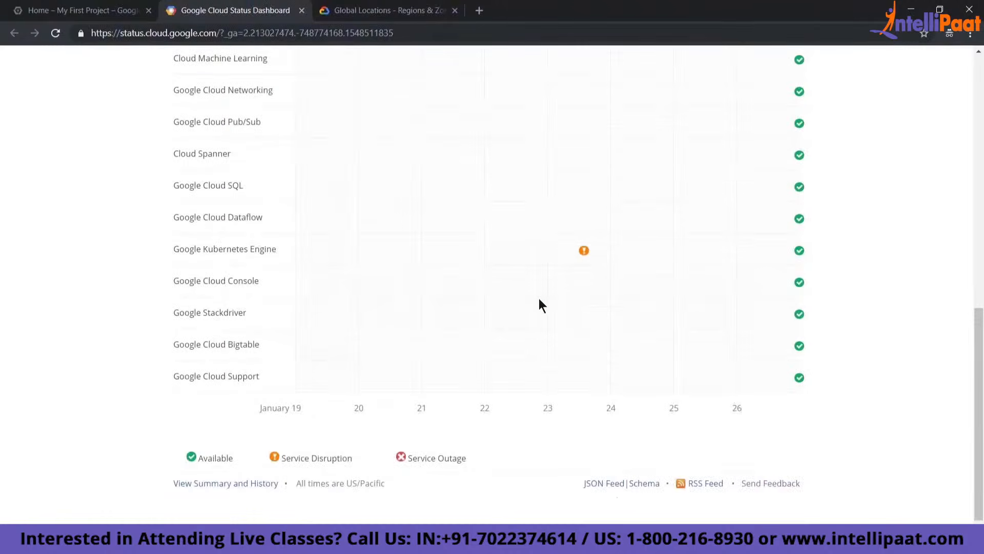
scroll(539, 299, "up", 1)
scroll(539, 306, "down", 2)
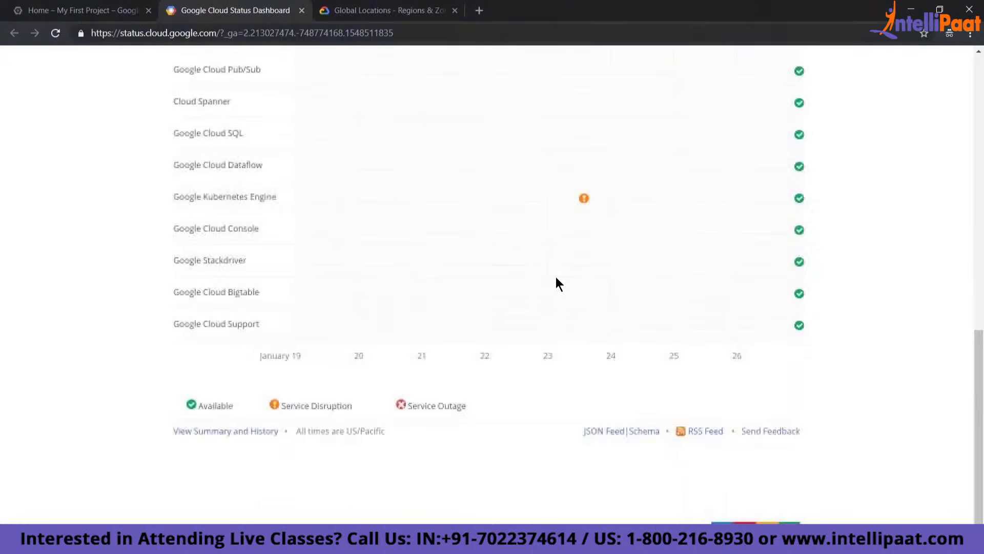
Open the Google Kubernetes Engine disruption of January 23 and read through its incident updates
left_click(585, 202)
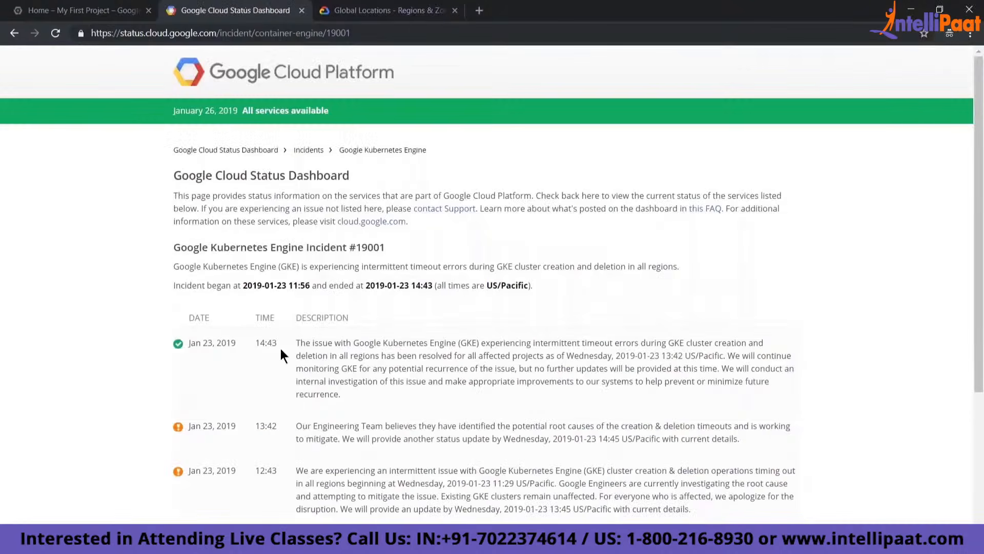
left_click_drag(978, 207, 982, 229)
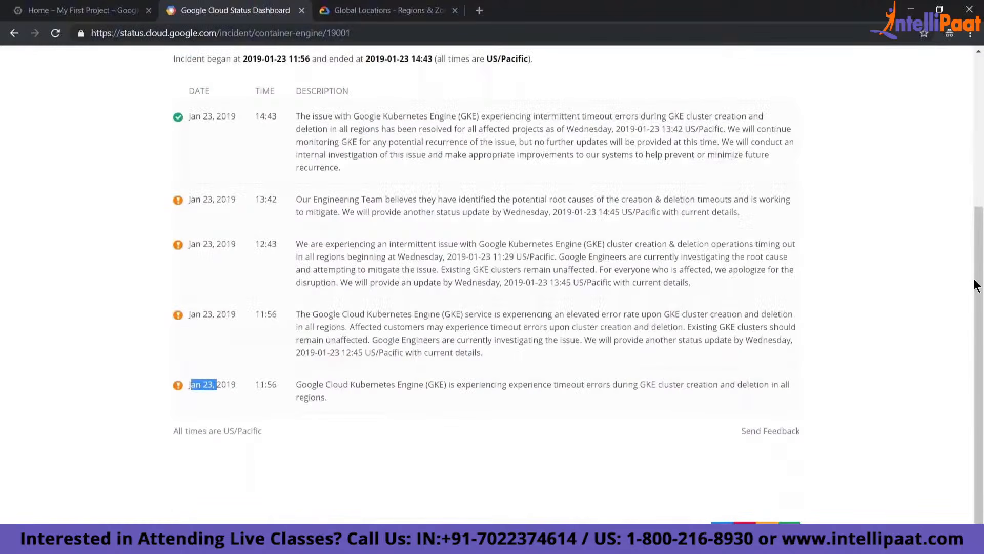
left_click_drag(981, 280, 982, 276)
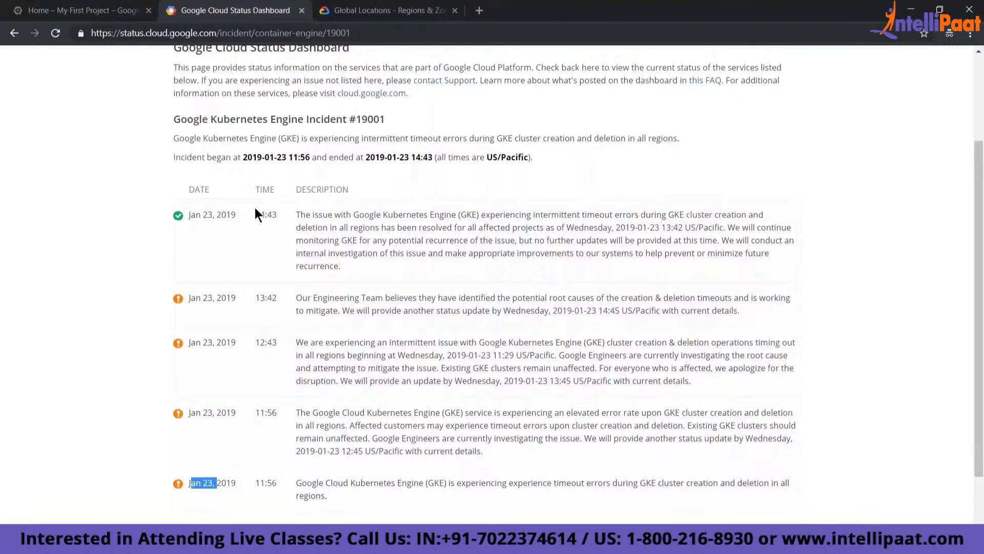
scroll(256, 213, "up", 3)
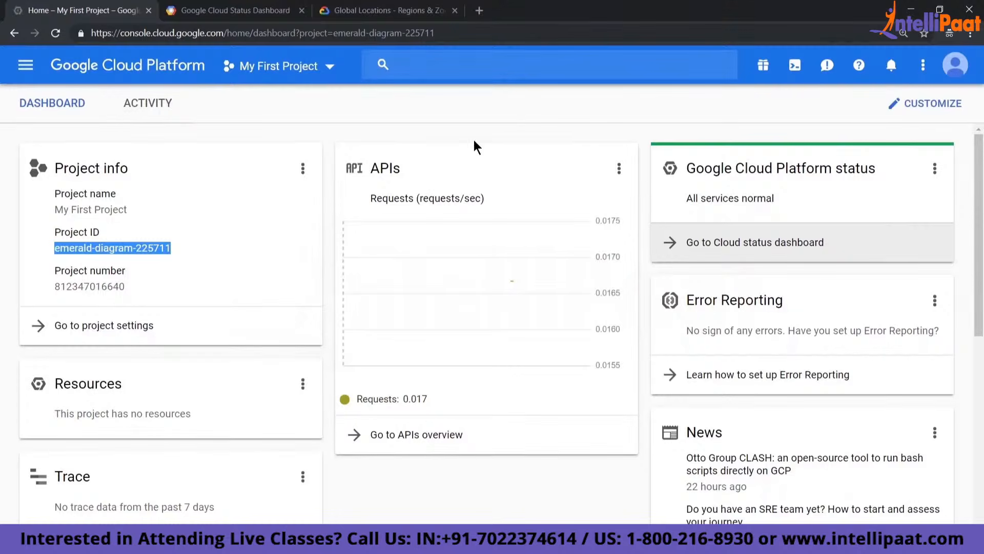
Return to the console's project dashboard and review the project name, the APIs request chart and the remaining cards
left_click(437, 234)
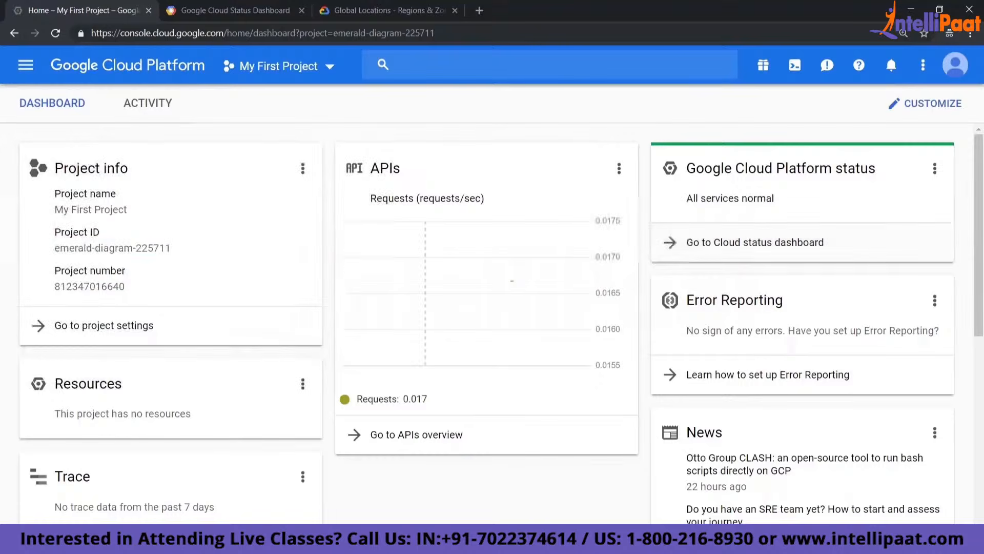
left_click_drag(227, 184, 149, 214)
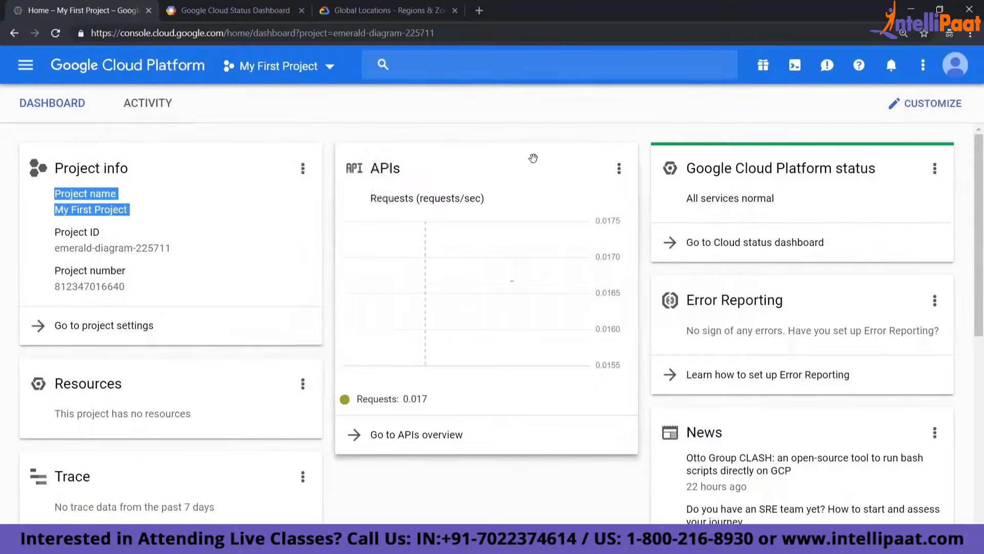
left_click_drag(539, 209, 517, 169)
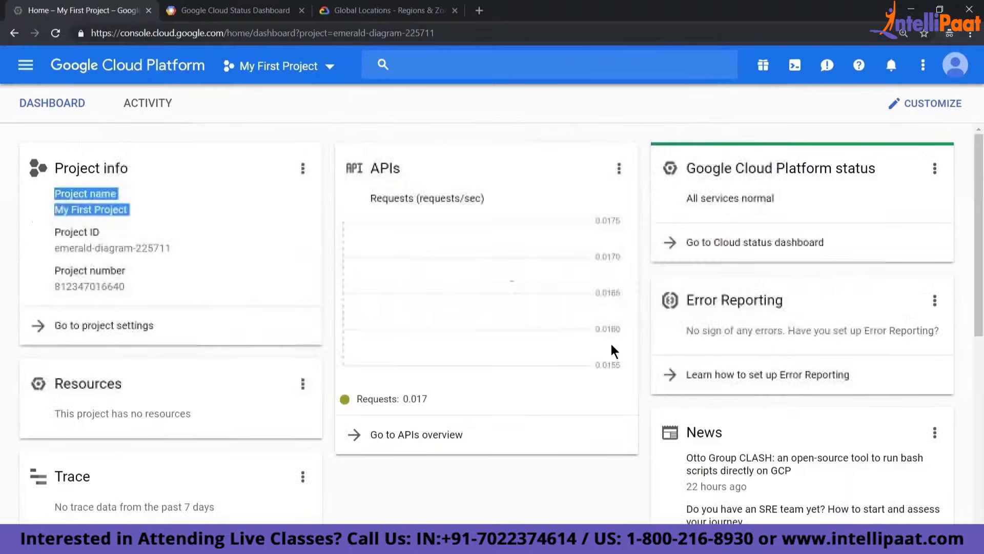
scroll(82, 133, "down", 8)
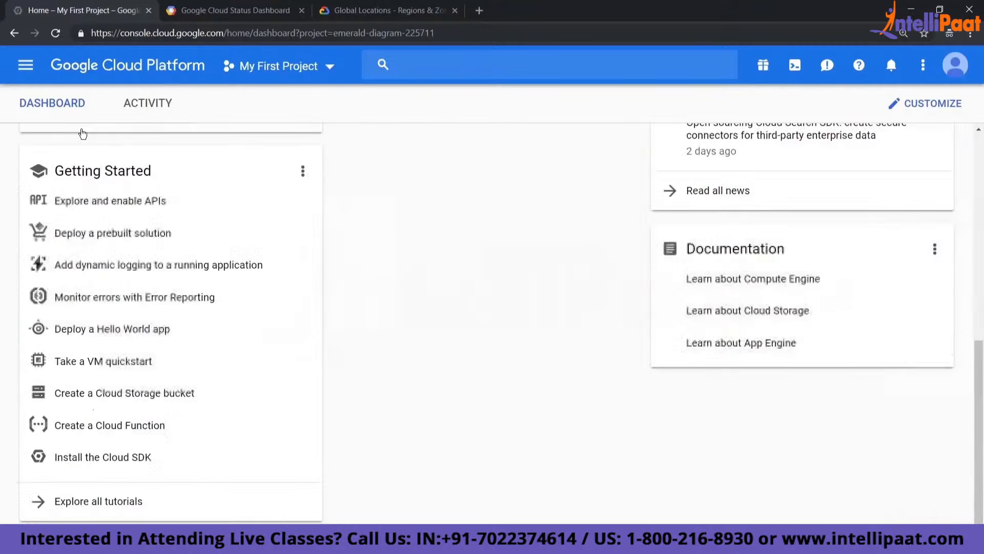
Show the free trial status, check the remaining credit and days, and dismiss the notice
left_click(764, 69)
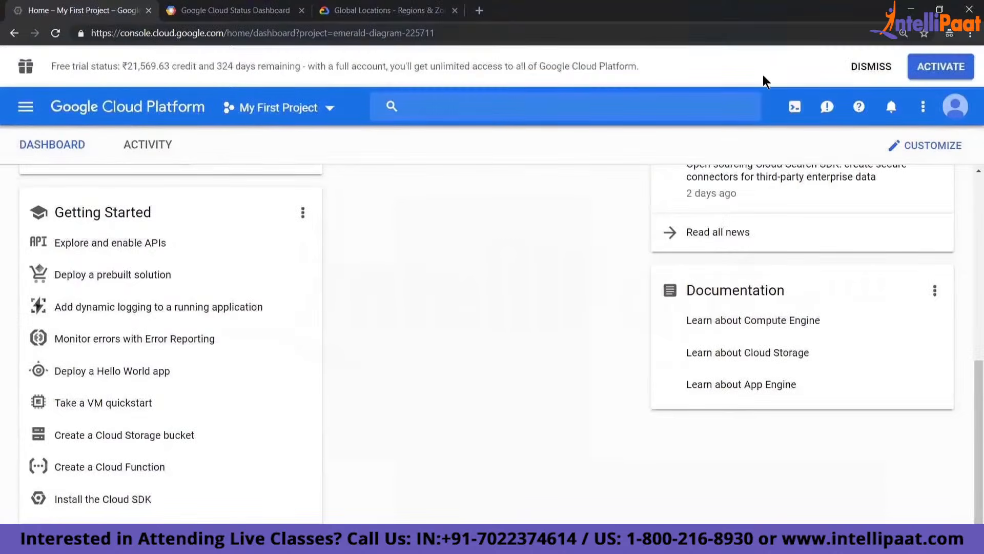
left_click_drag(128, 66, 250, 67)
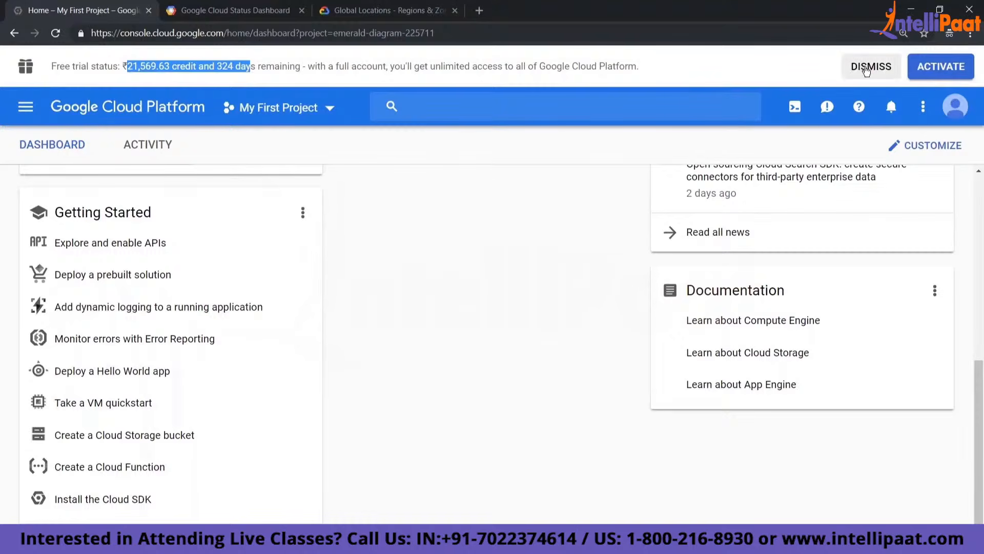
left_click(867, 69)
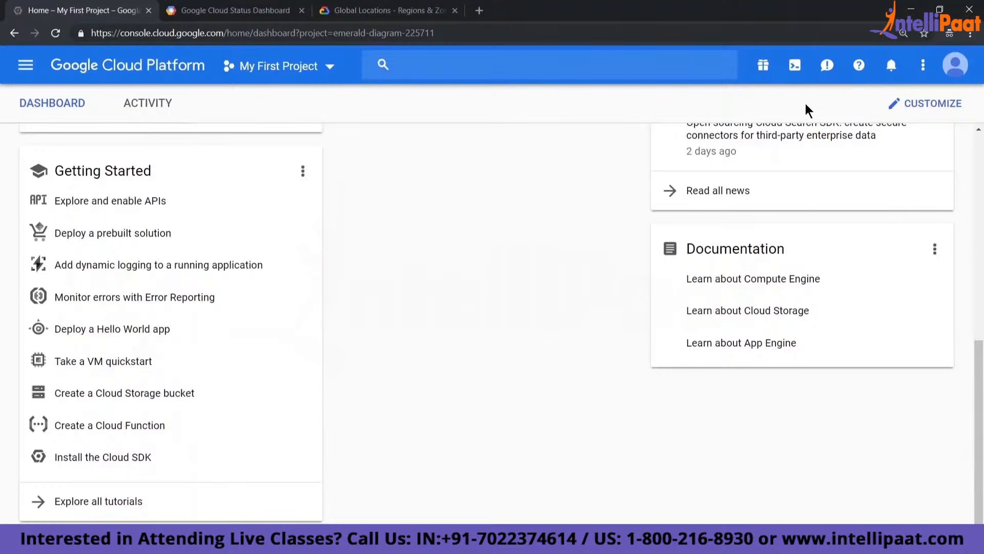
View the list of all projects in the project selector and close it without choosing one
scroll(514, 315, "up", 2)
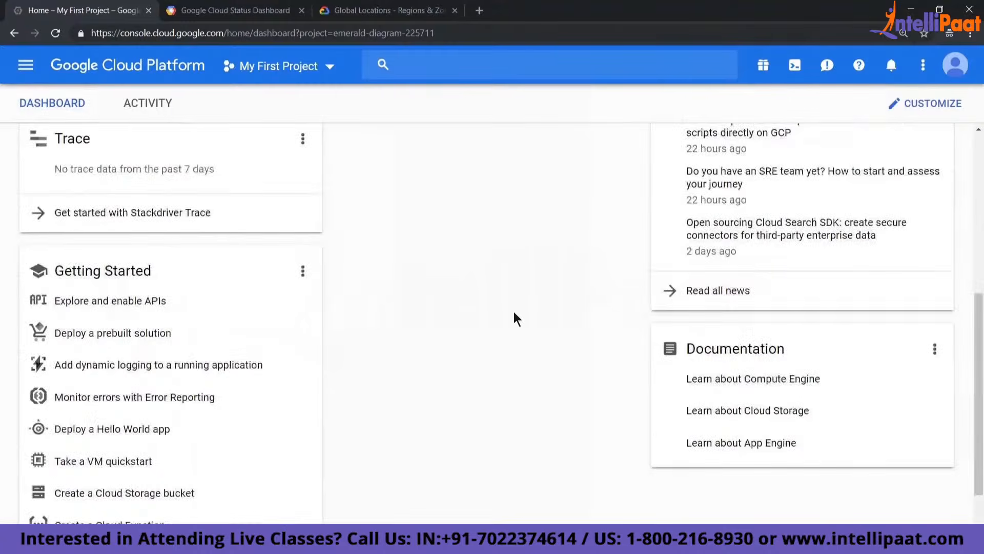
scroll(512, 310, "up", 5)
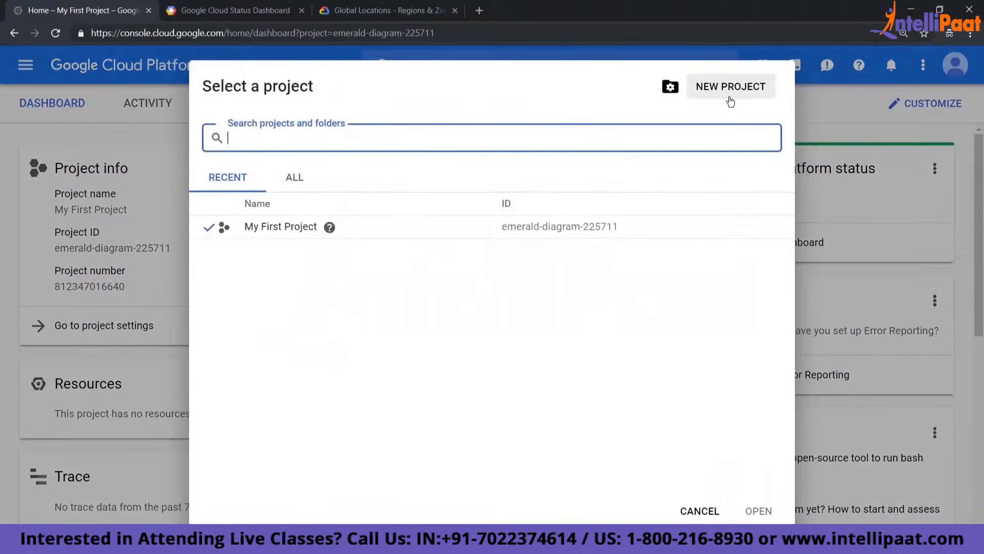
left_click(291, 178)
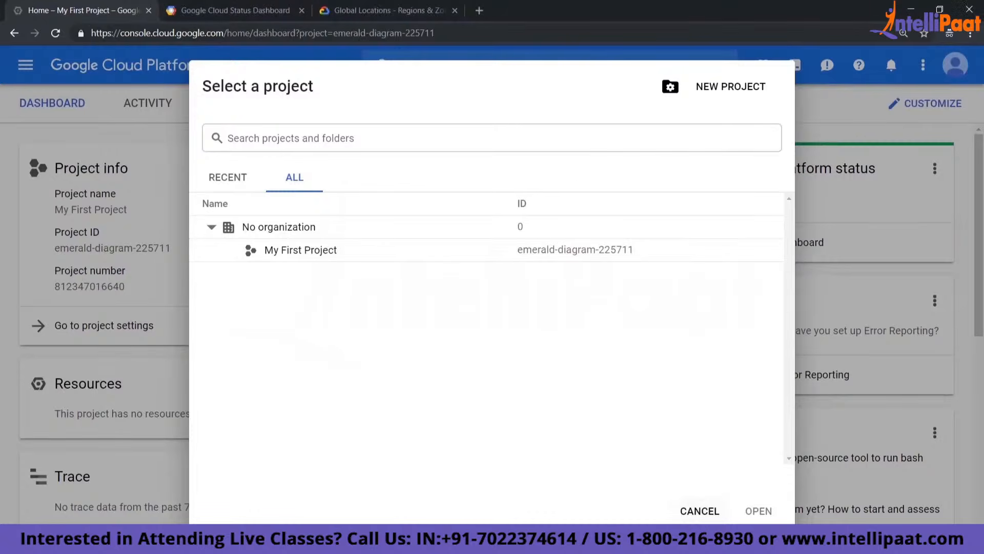
left_click(700, 512)
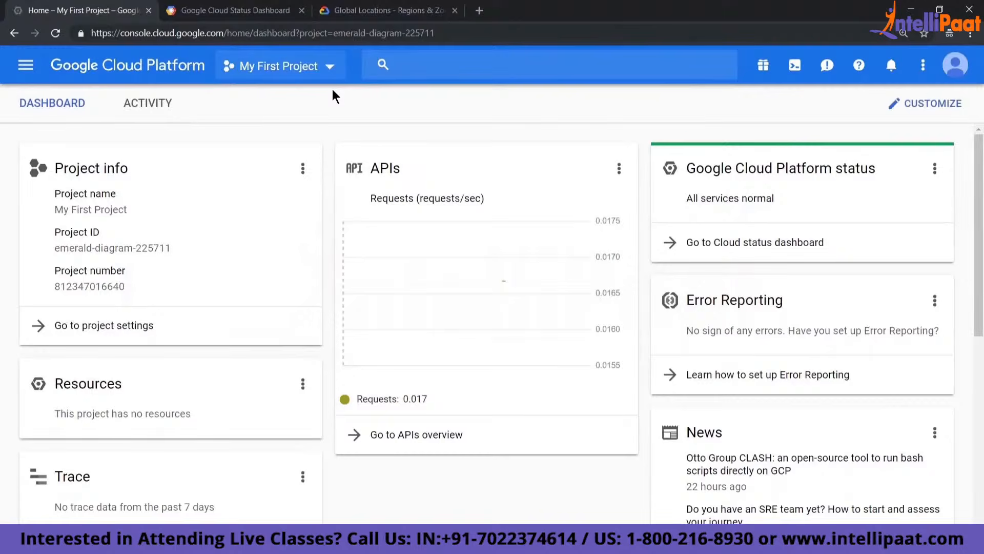
Start a new project from the project selector and name it learning-gcp
left_click(331, 68)
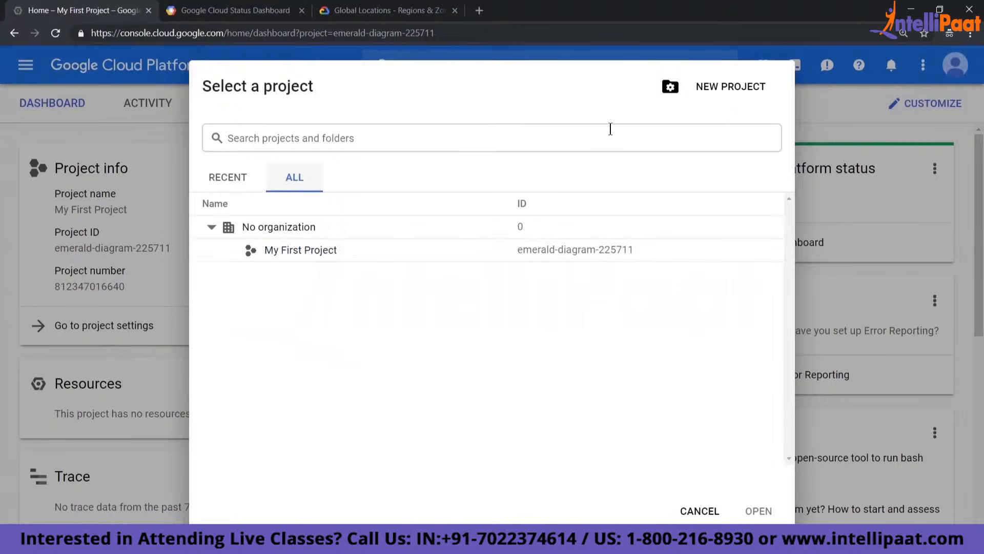
left_click(739, 91)
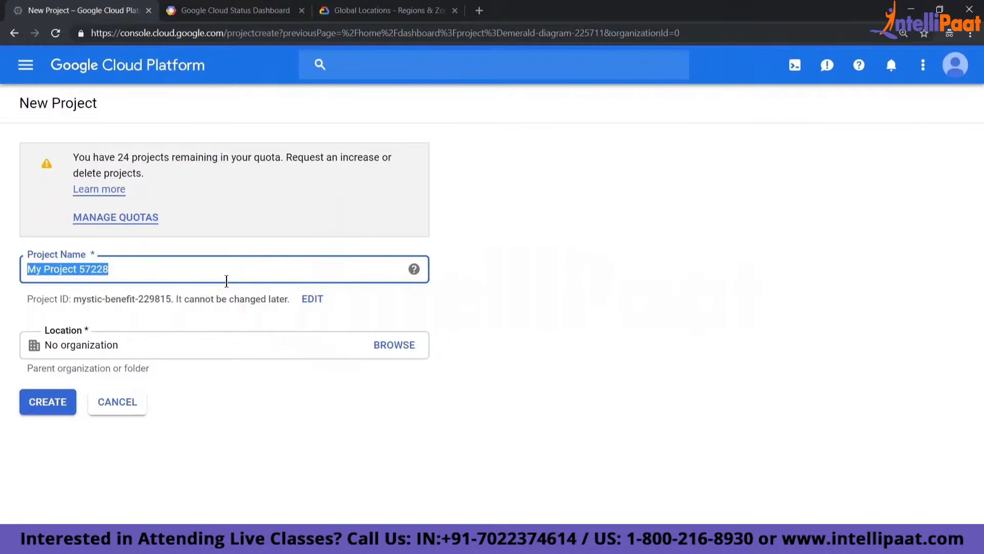
type("learning")
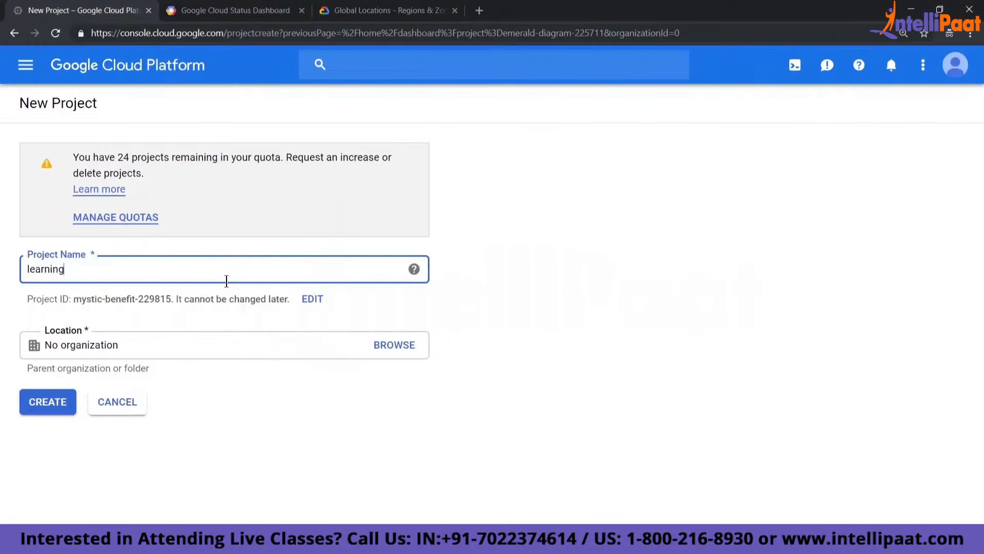
type("-gcp")
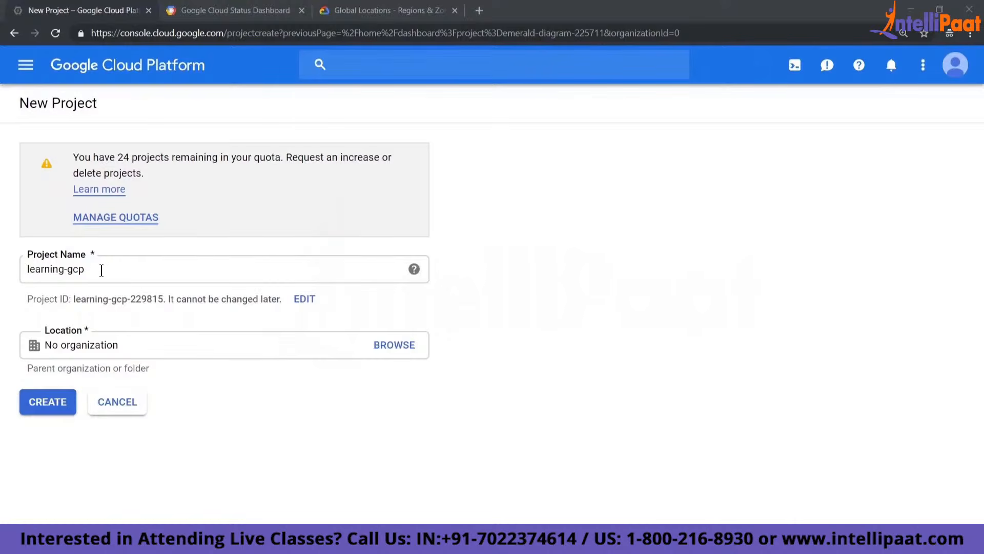
left_click(66, 267)
left_click_drag(84, 269, 21, 266)
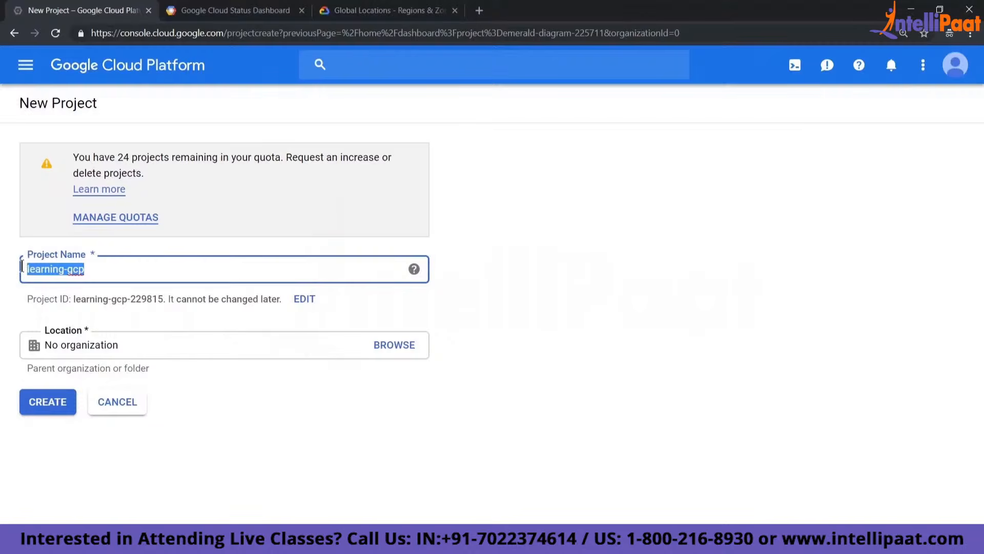
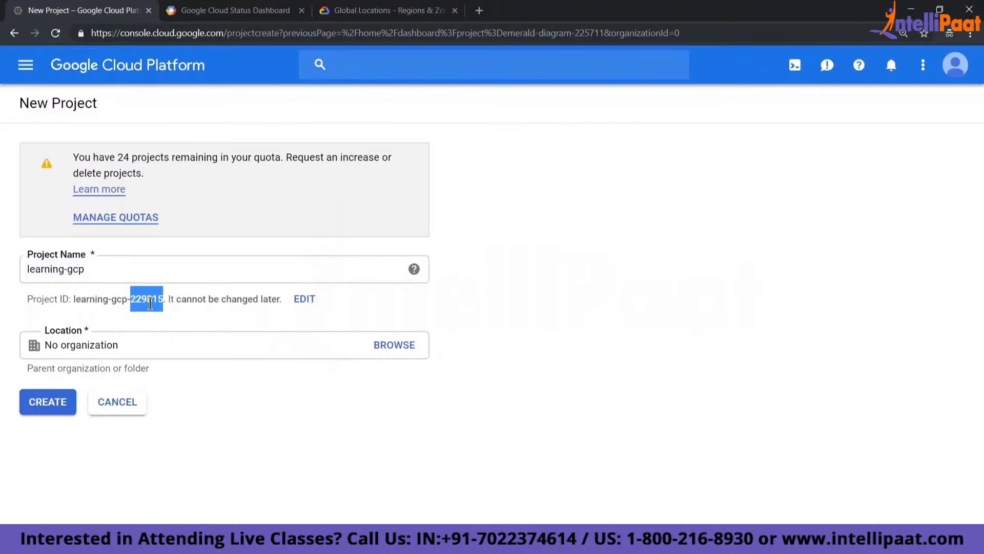
Open the new project's ID for editing, keep the suggested ID, and create the project with no organization
left_click(71, 298)
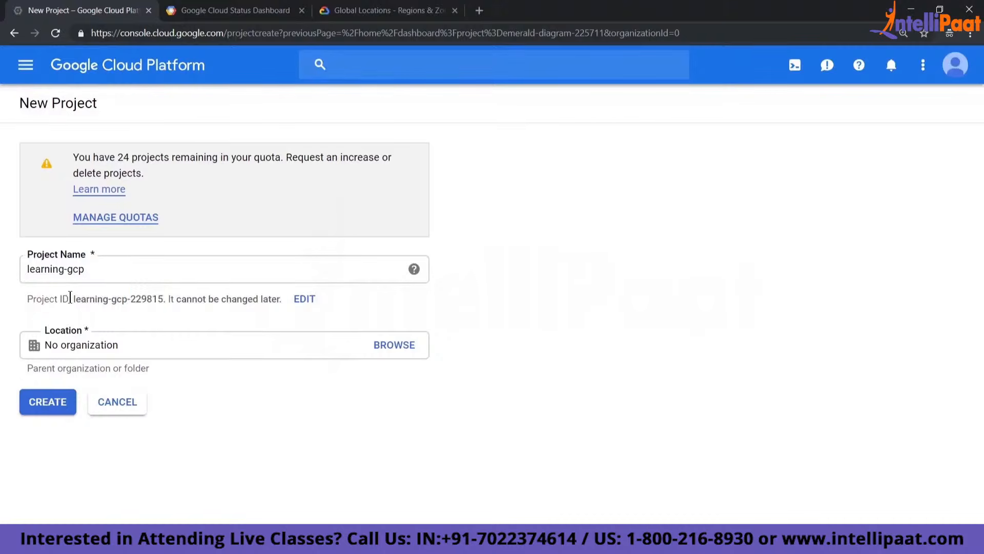
left_click(305, 298)
left_click(132, 320)
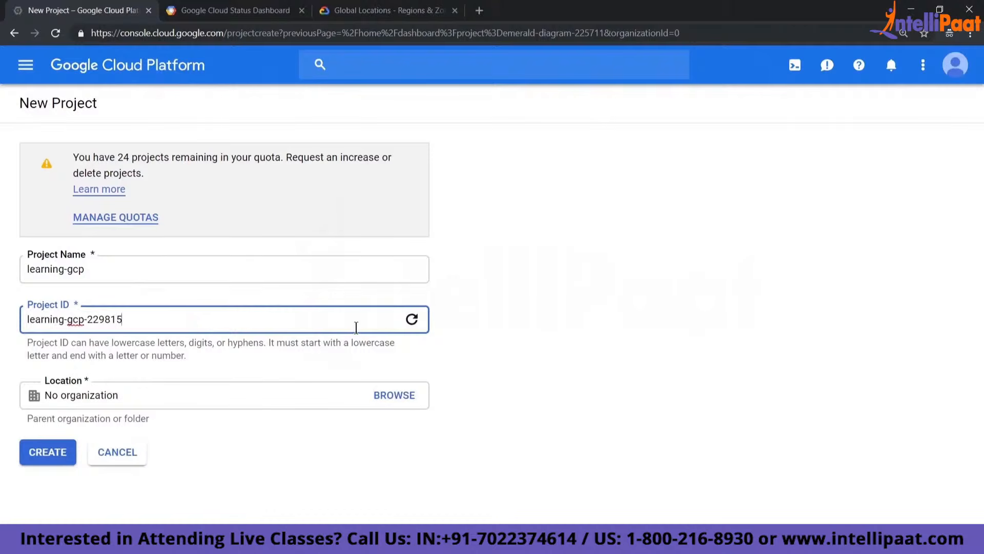
left_click(545, 316)
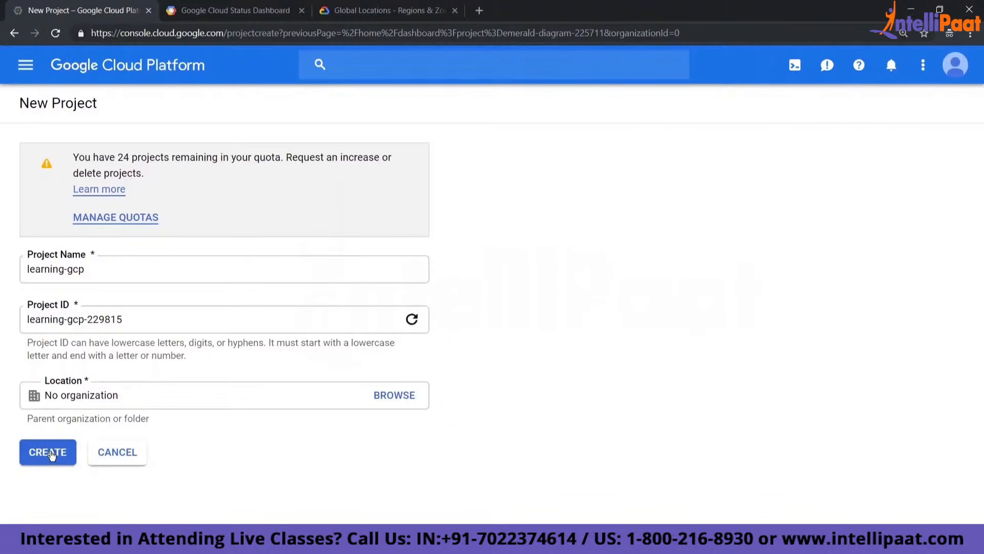
left_click(49, 453)
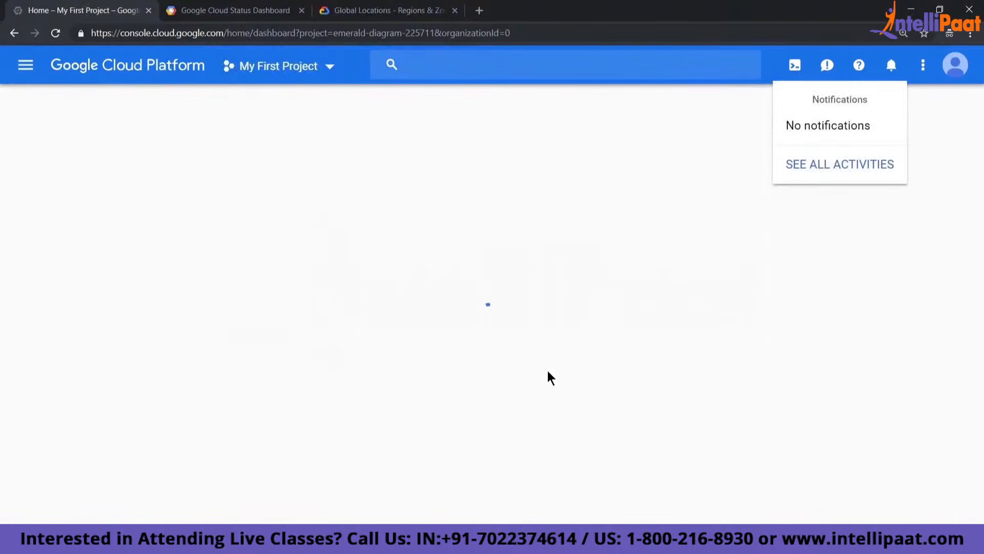
Close the Cloud Status Dashboard and Global Locations pages, and open the learning-gcp project from its creation notification
left_click(301, 10)
left_click(301, 11)
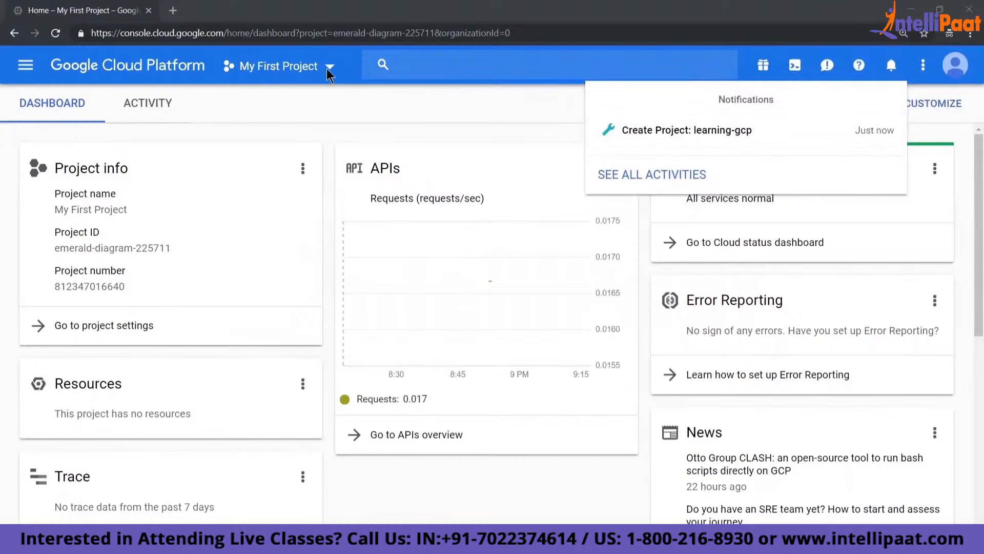
left_click(667, 131)
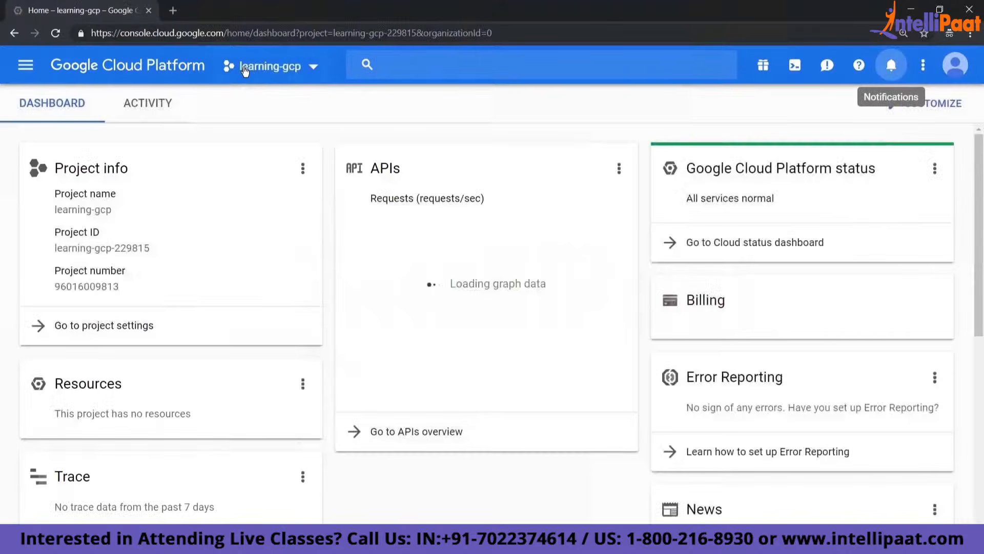
View the recent projects without choosing one, and examine the learning-gcp project's name and ID in its project info
left_click(311, 72)
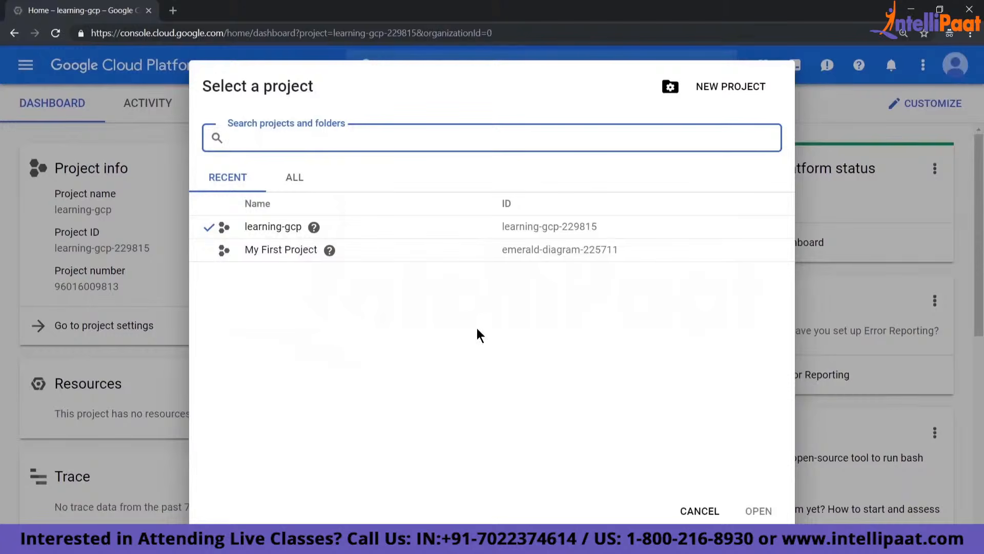
left_click(708, 512)
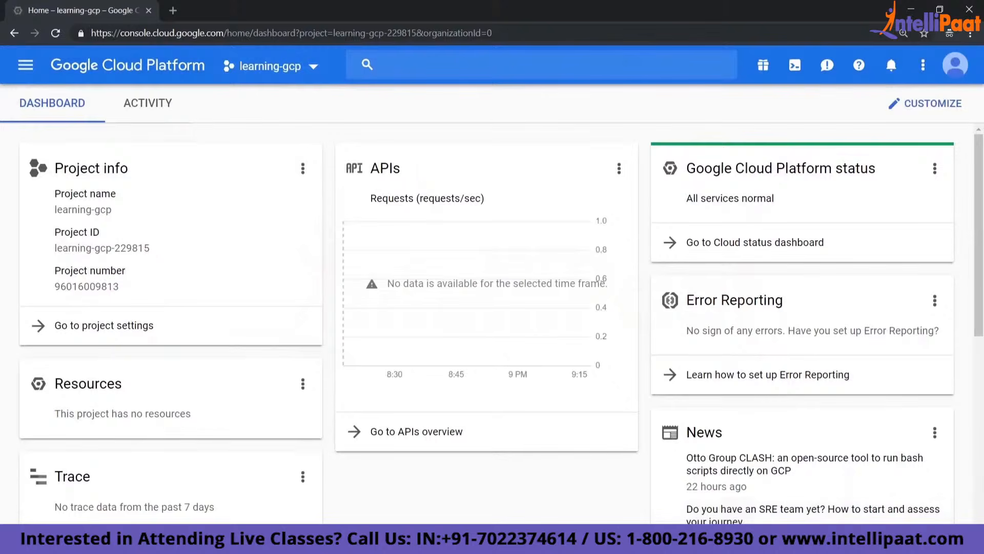
left_click_drag(56, 248, 153, 244)
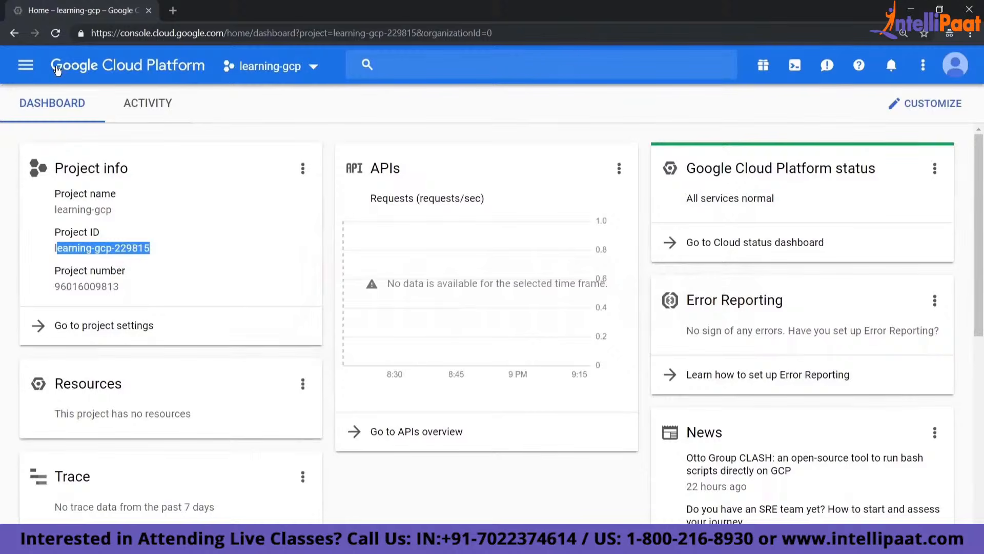
left_click(138, 72)
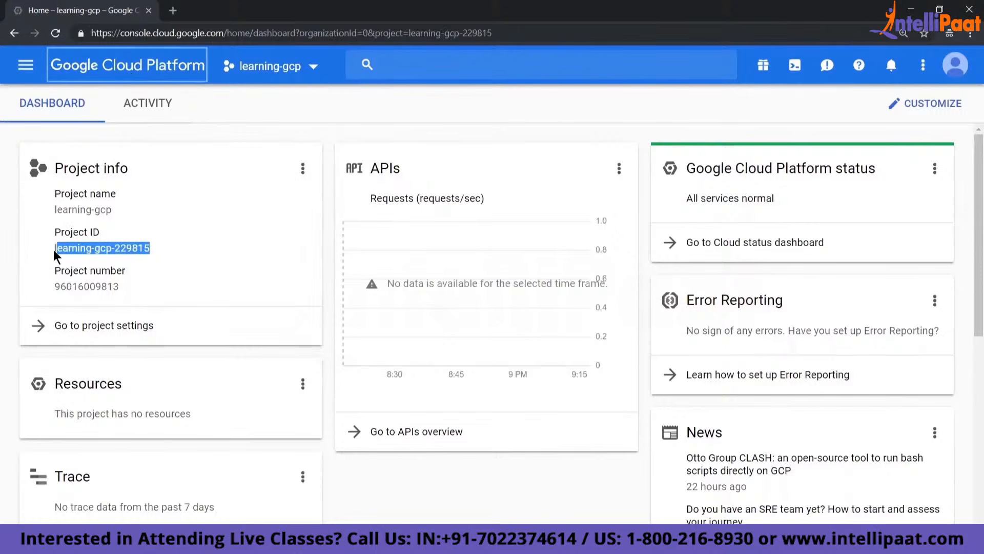
left_click_drag(54, 250, 138, 248)
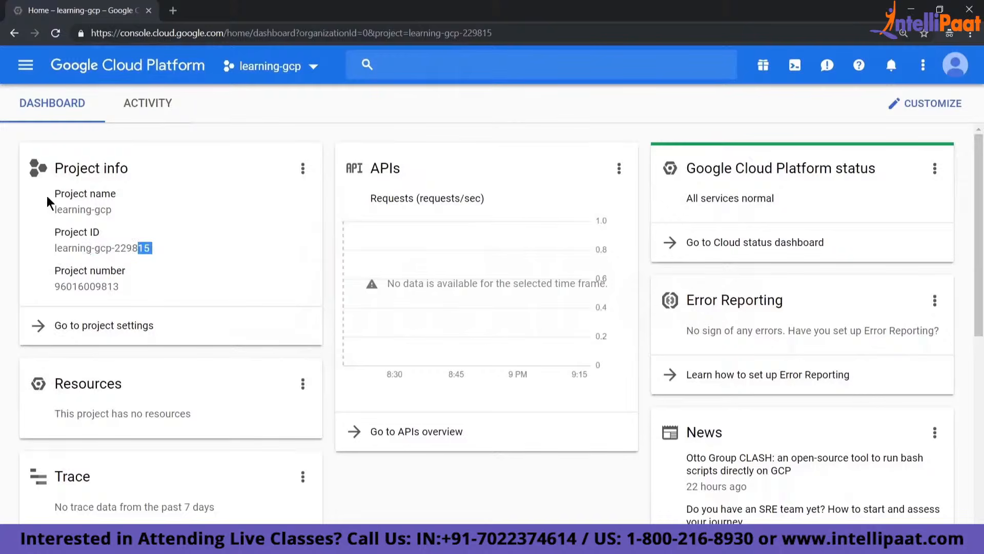
left_click_drag(55, 209, 123, 210)
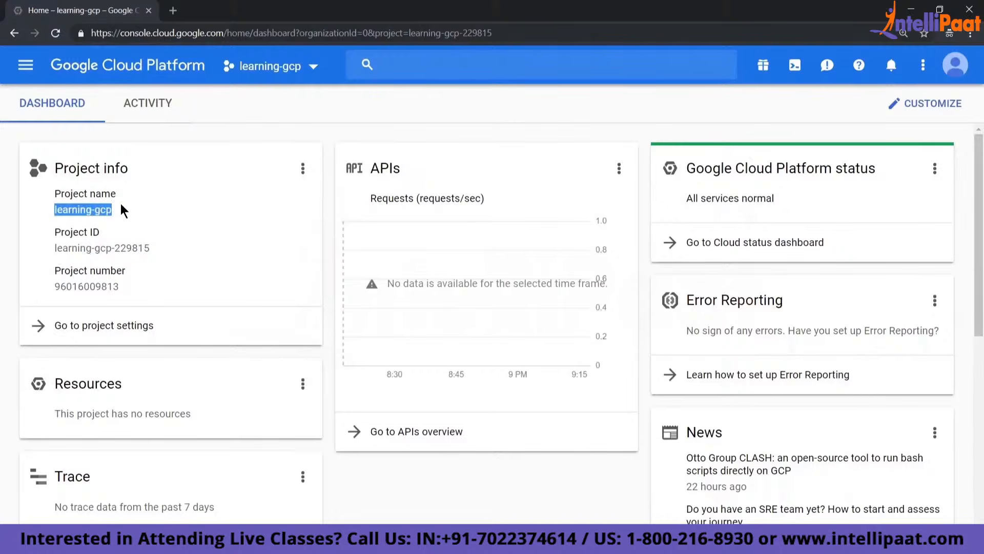
left_click_drag(55, 251, 135, 251)
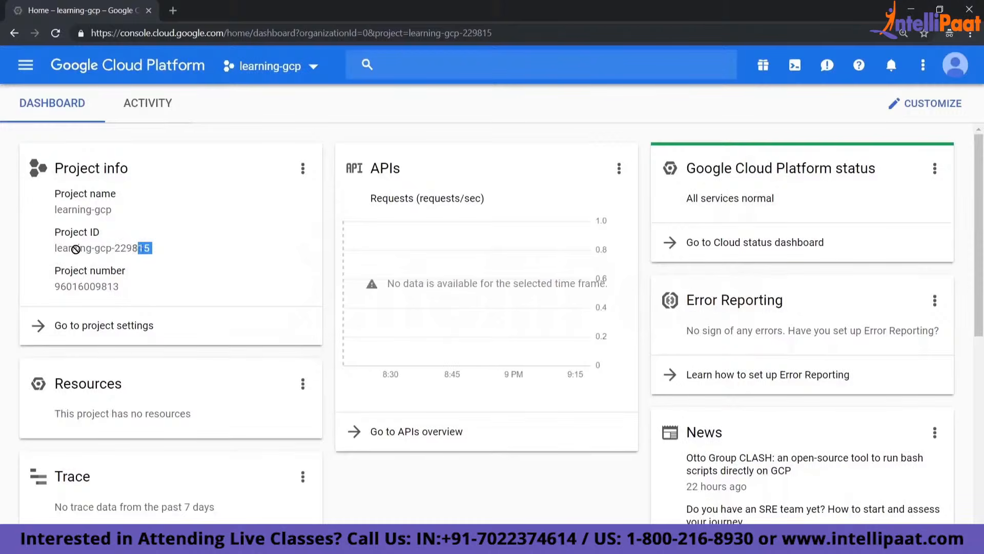
left_click(157, 249)
left_click_drag(55, 247, 156, 256)
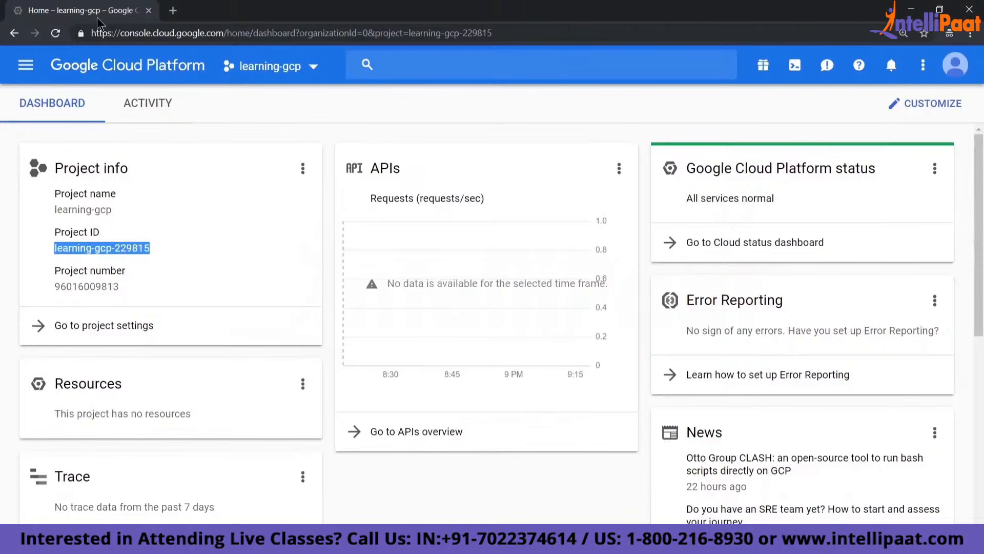
Check the learning-gcp project's ID in the project selector and in the page address
left_click(315, 66)
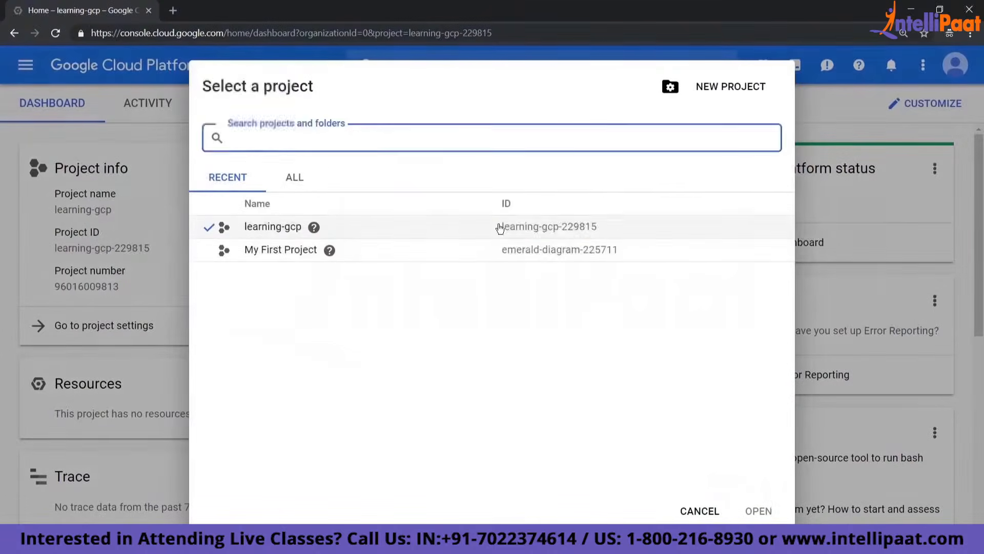
left_click_drag(500, 226, 622, 231)
left_click(706, 513)
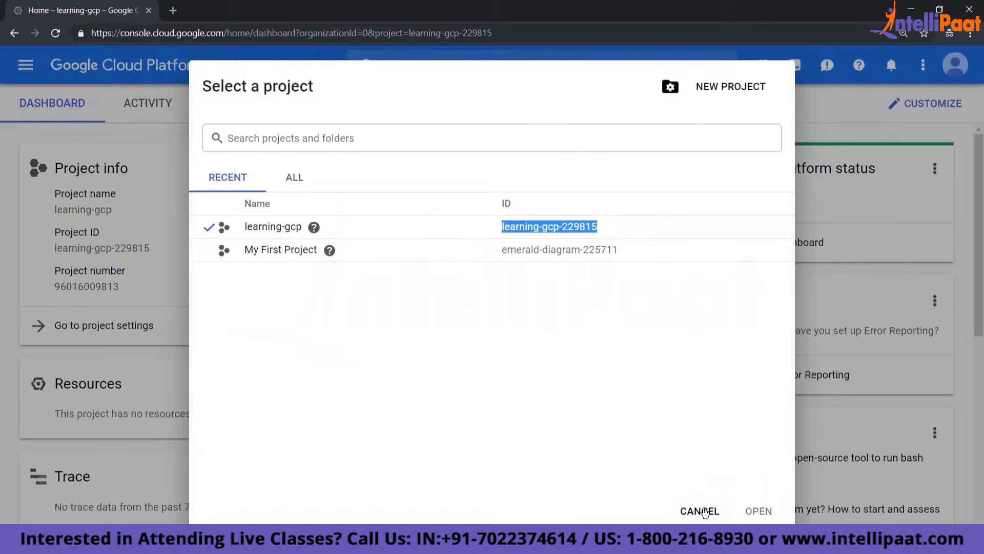
left_click(700, 512)
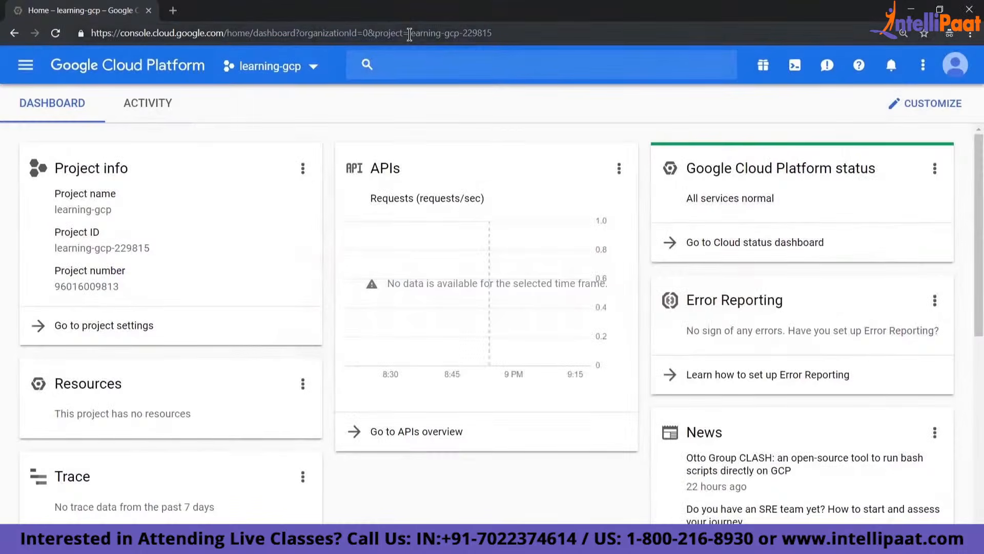
left_click_drag(408, 33, 497, 33)
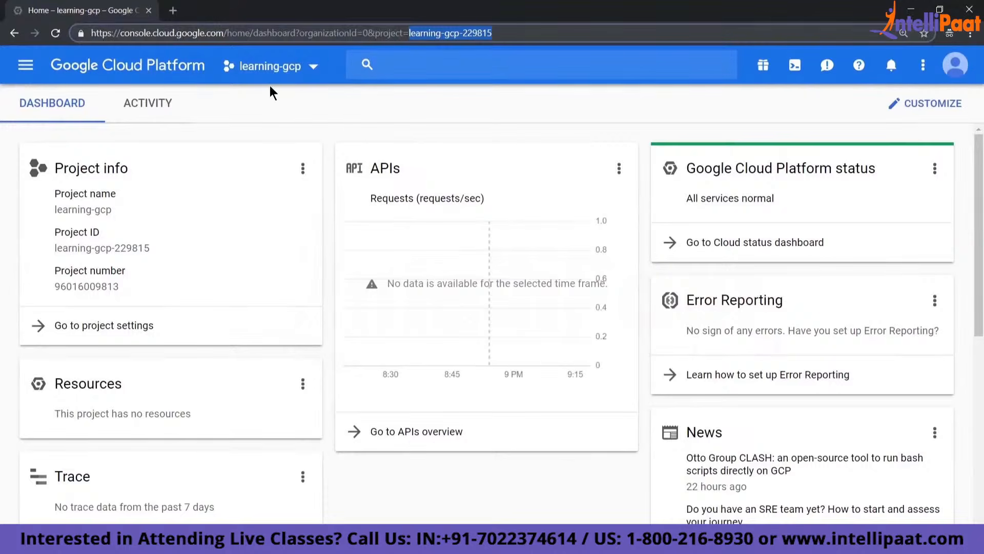
Switch to My First Project, check its project ID in the page address, and return to the learning-gcp project
left_click(313, 66)
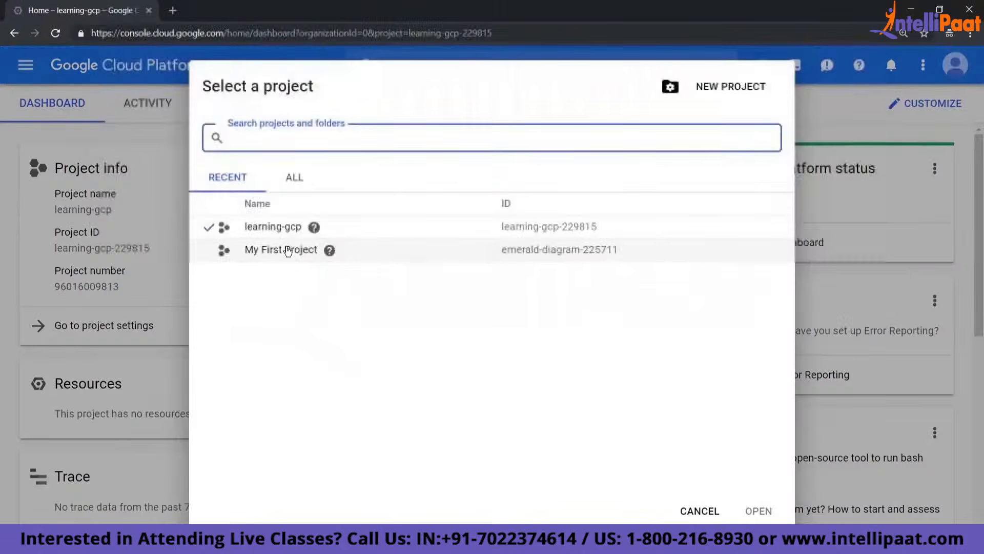
left_click(288, 251)
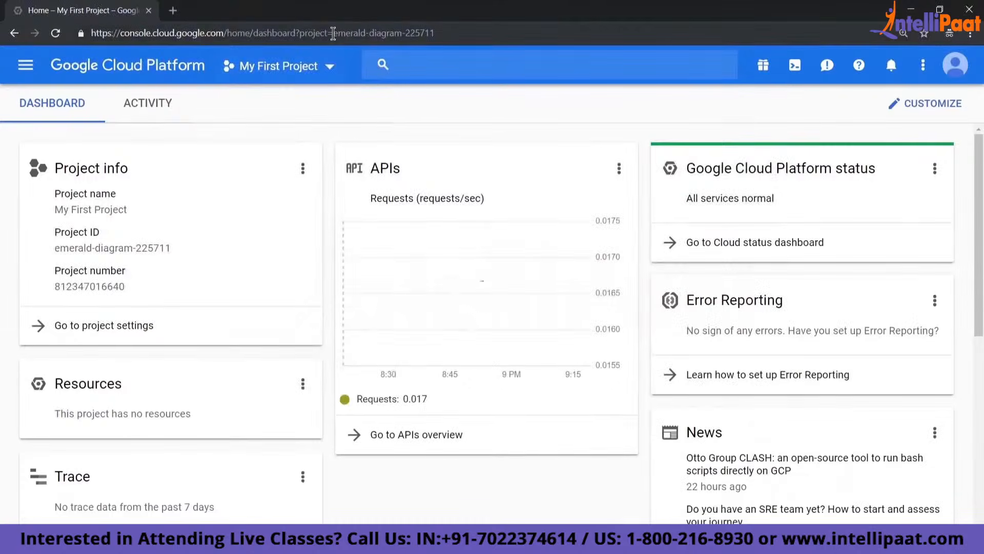
left_click_drag(333, 33, 415, 29)
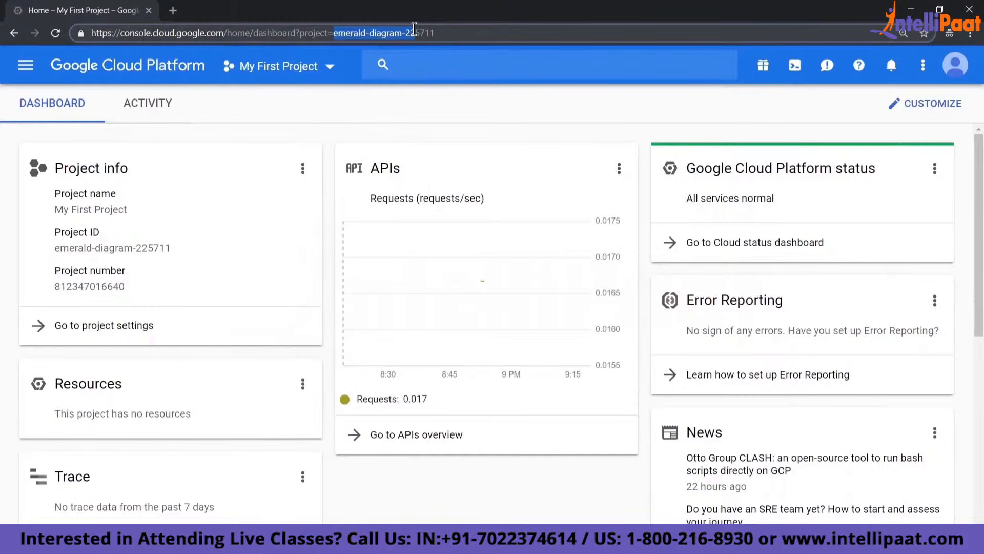
left_click(330, 70)
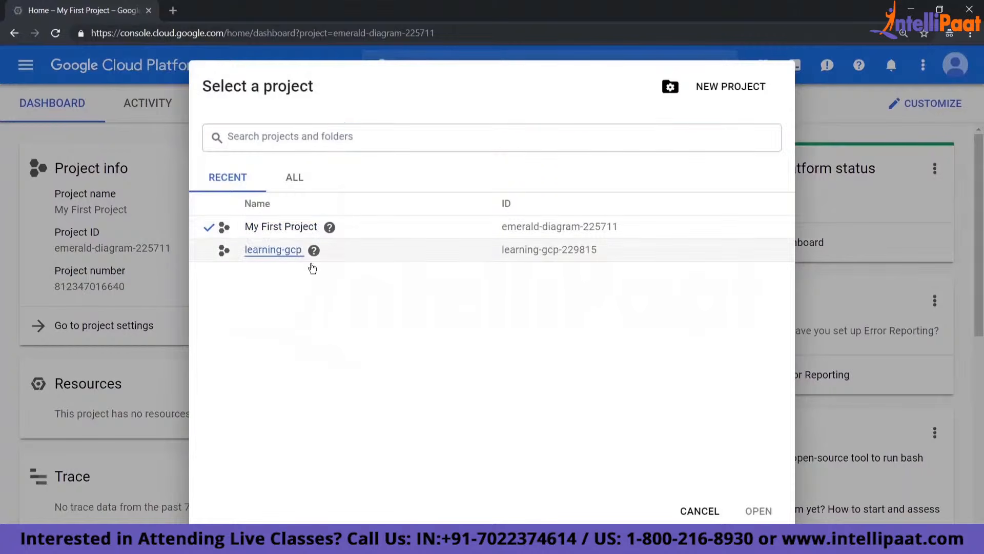
left_click(311, 264)
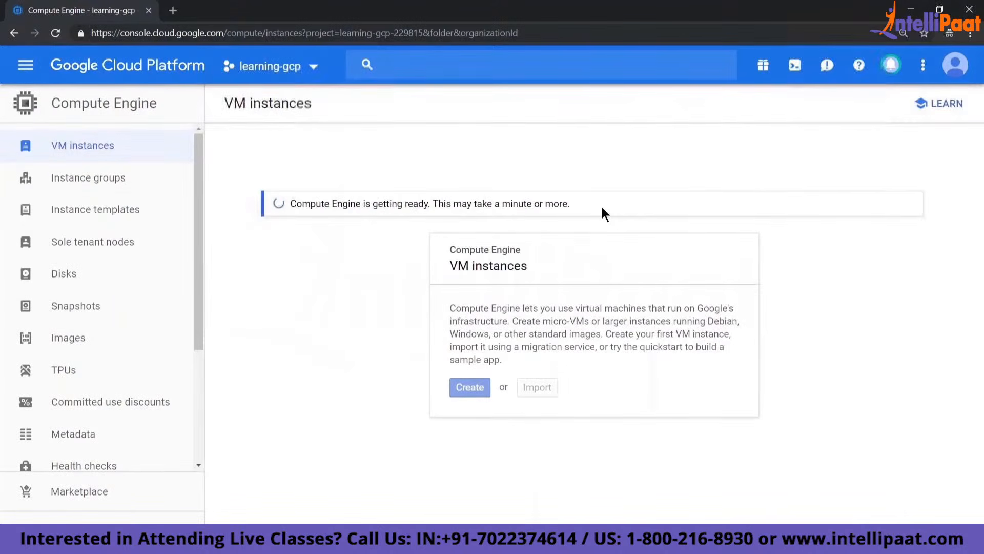
Reload Compute Engine's VM instances page, start a new VM instance, look through its settings, and name it learning
left_click(55, 34)
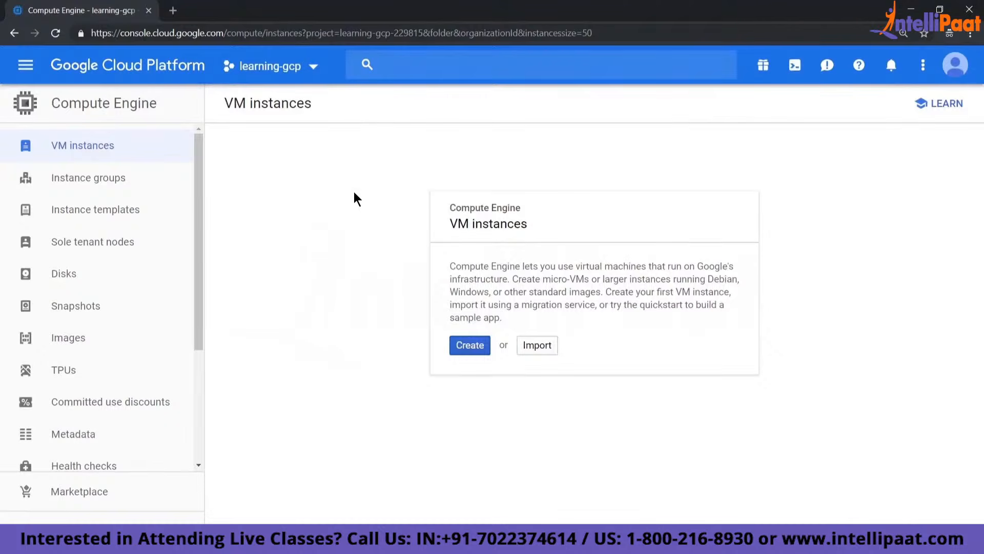
left_click(470, 349)
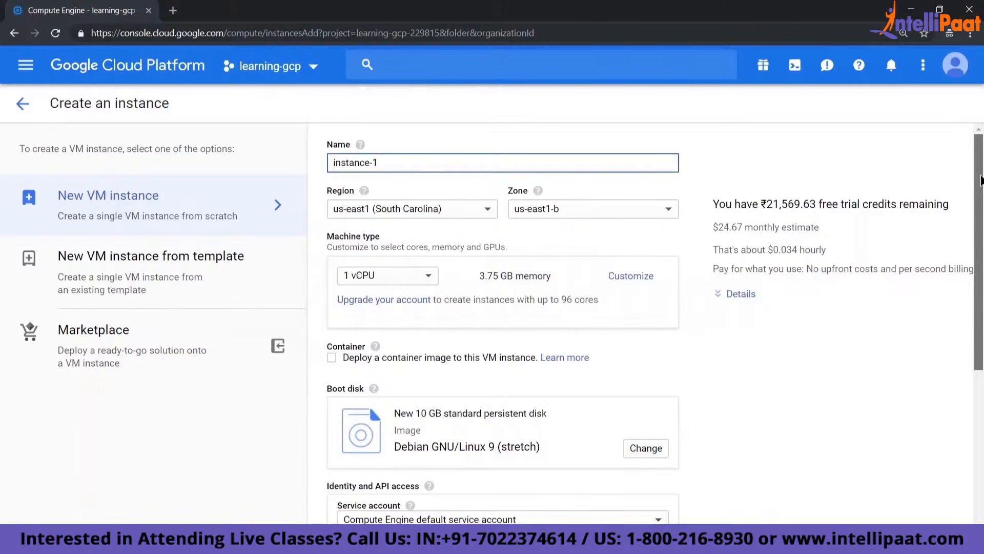
scroll(318, 362, "down", 5)
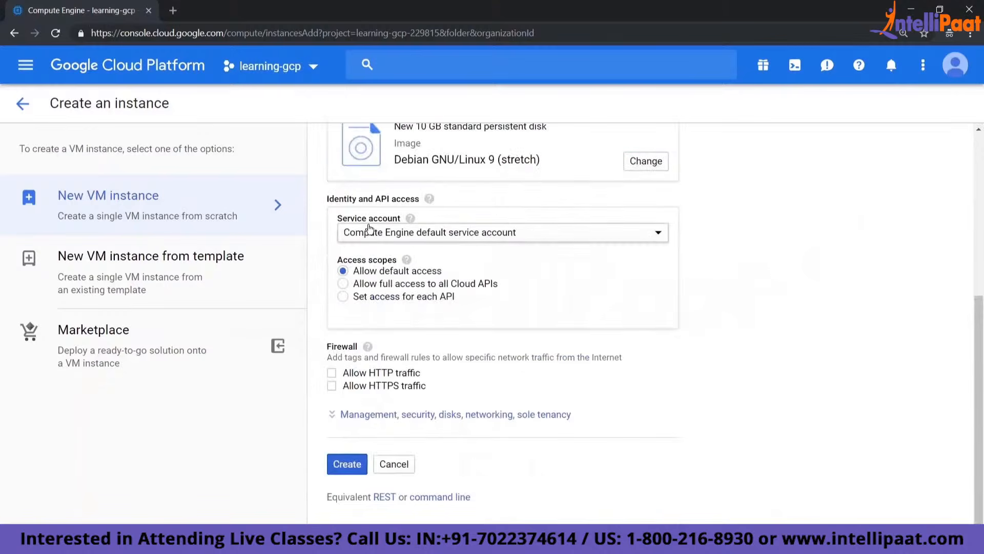
scroll(369, 229, "up", 5)
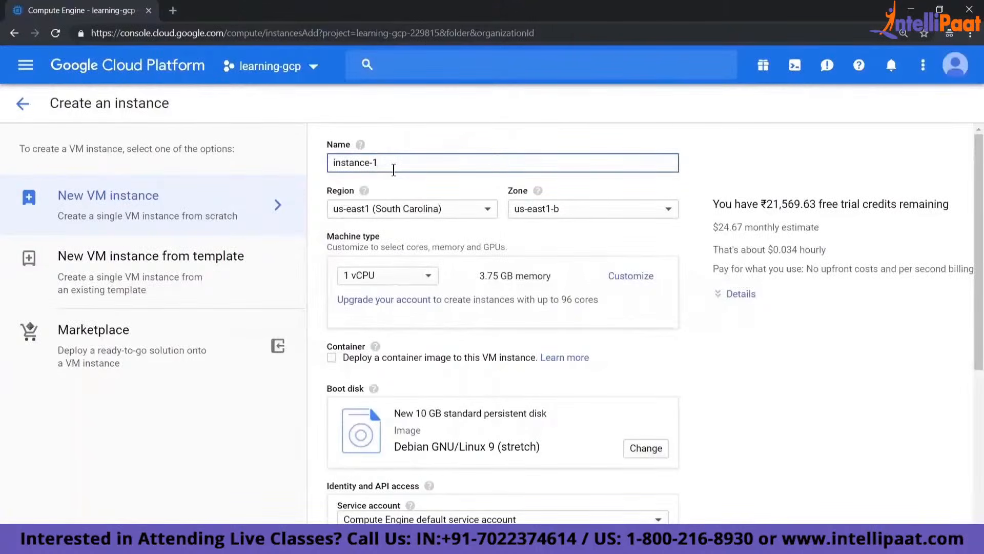
left_click_drag(394, 171, 290, 146)
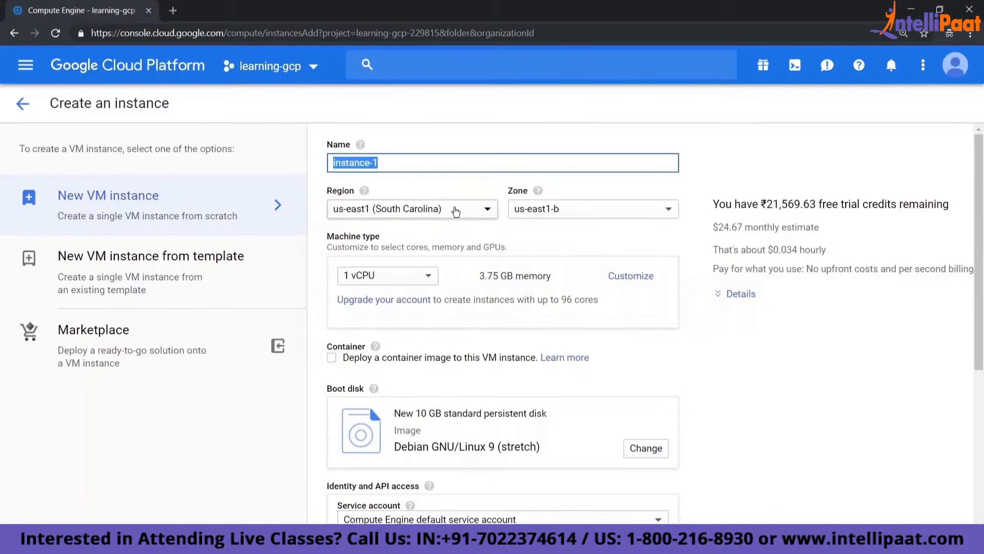
type("learning")
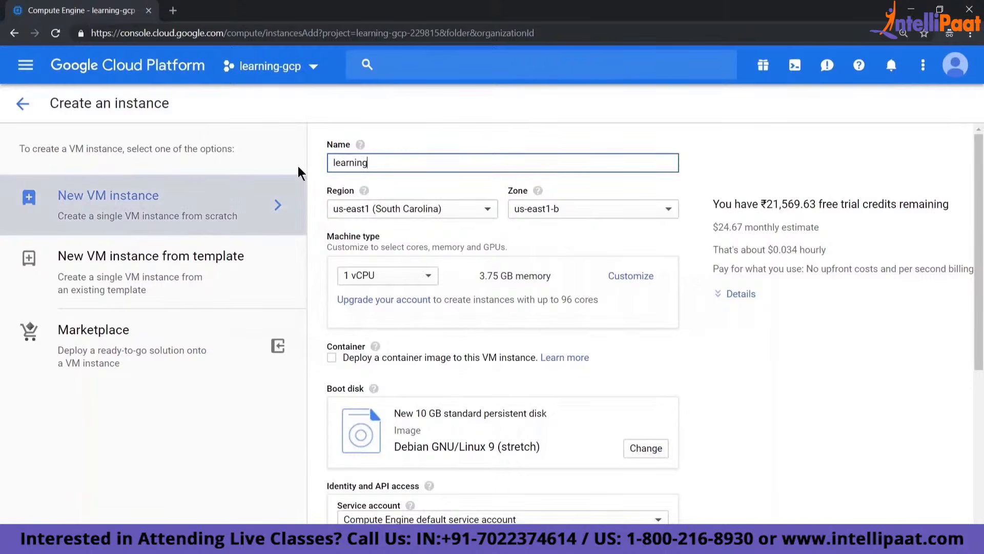
Name the VM instance learning-gce and place it in region asia-south1 (Mumbai), zone asia-south1-a
type("-")
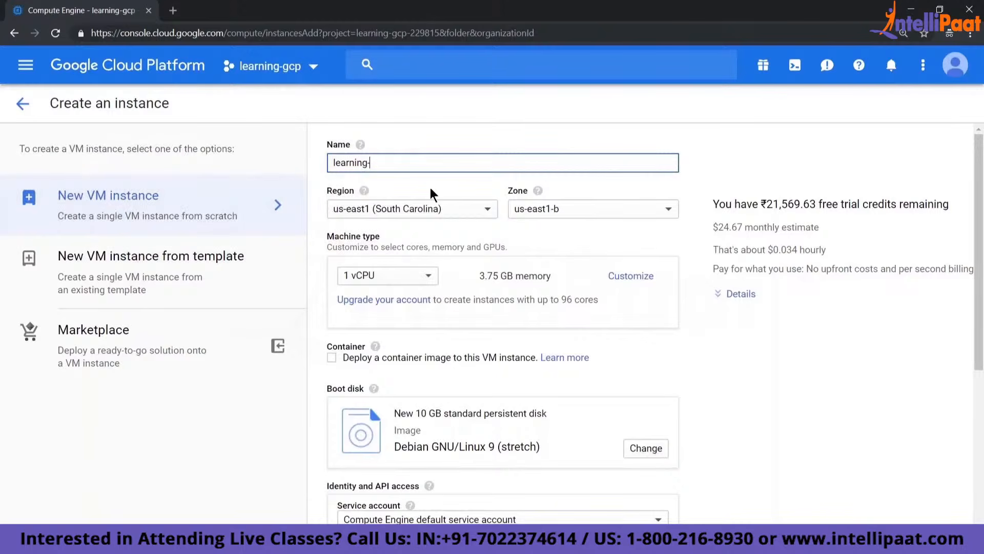
type("gce")
left_click(445, 217)
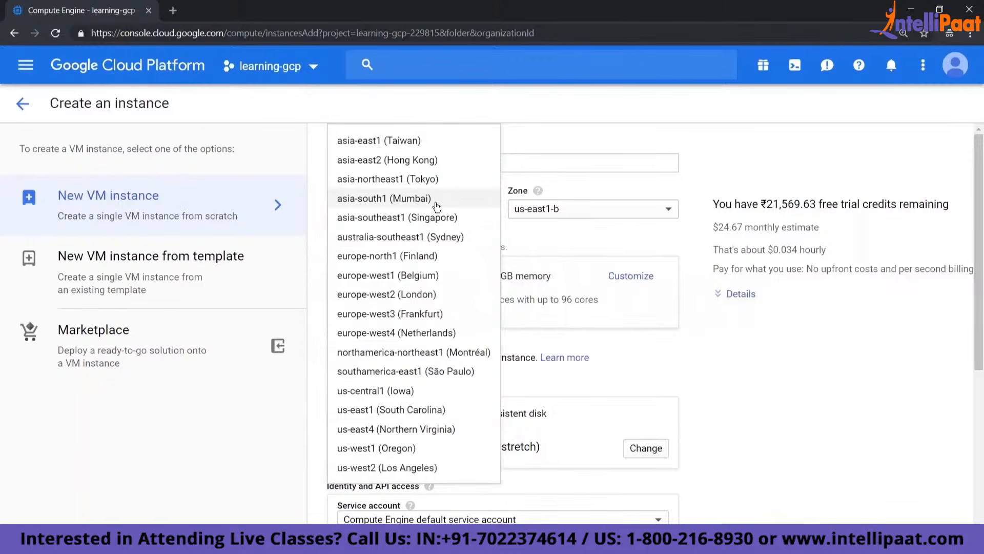
left_click(433, 203)
left_click(584, 215)
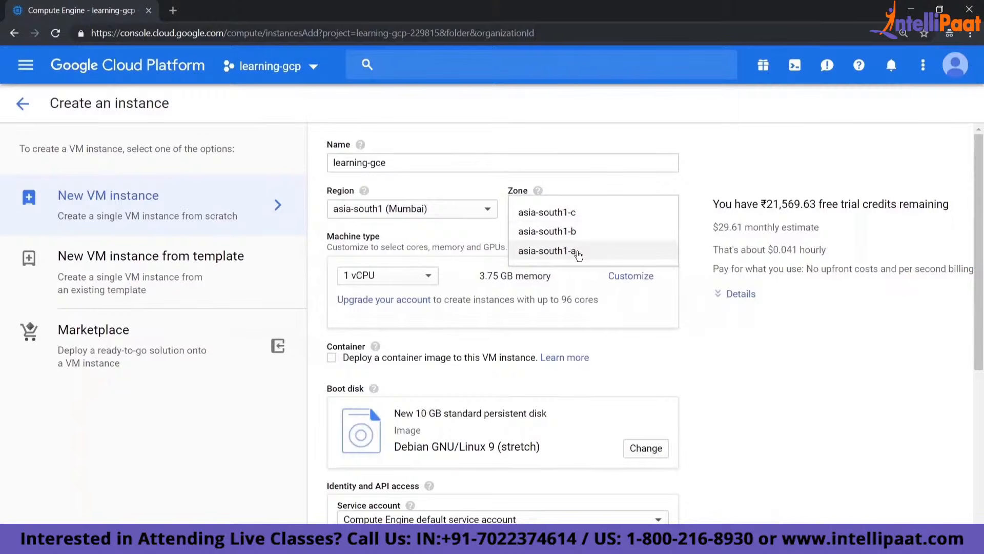
left_click(578, 254)
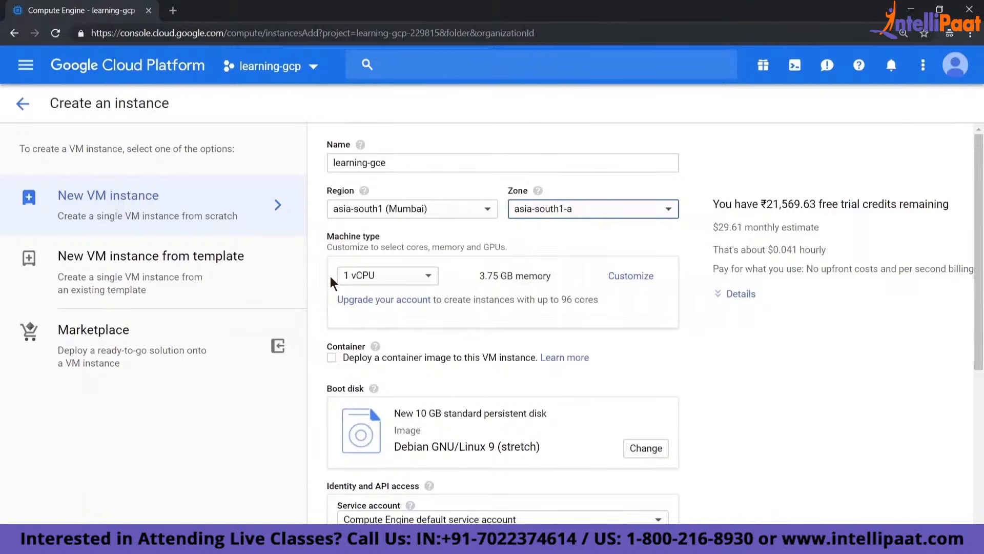
Set the machine type to micro (1 shared vCPU), comparing its cost estimate with the 1 vCPU type
left_click(430, 279)
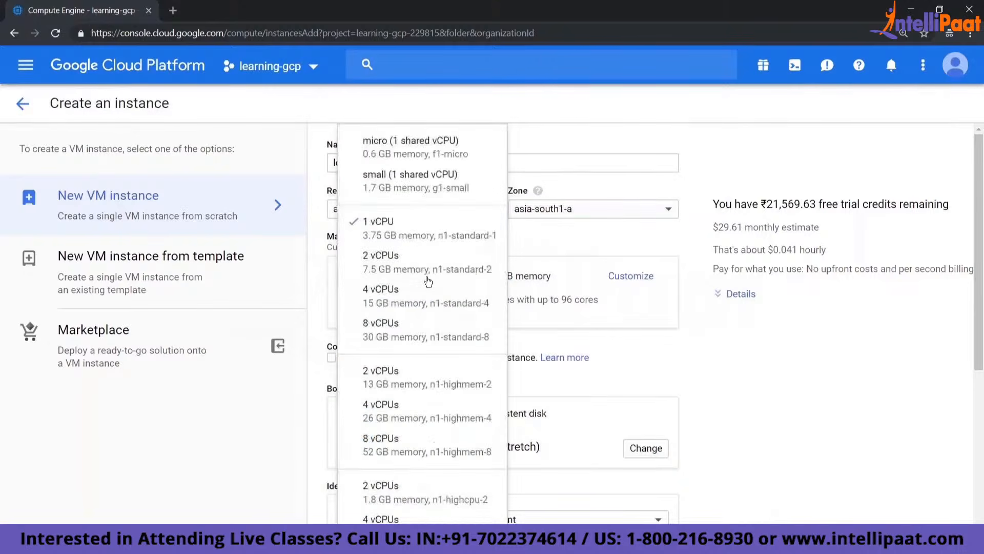
left_click(425, 155)
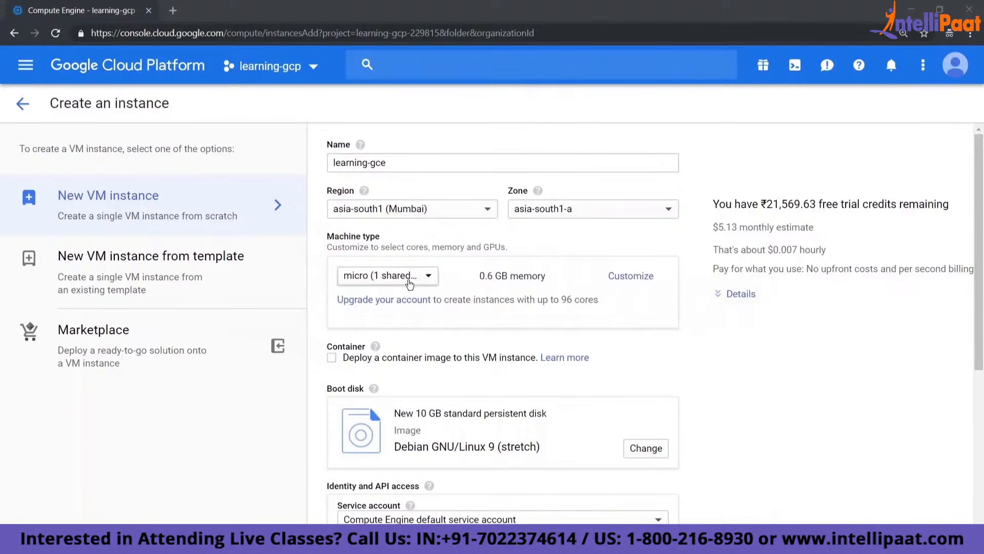
left_click(409, 287)
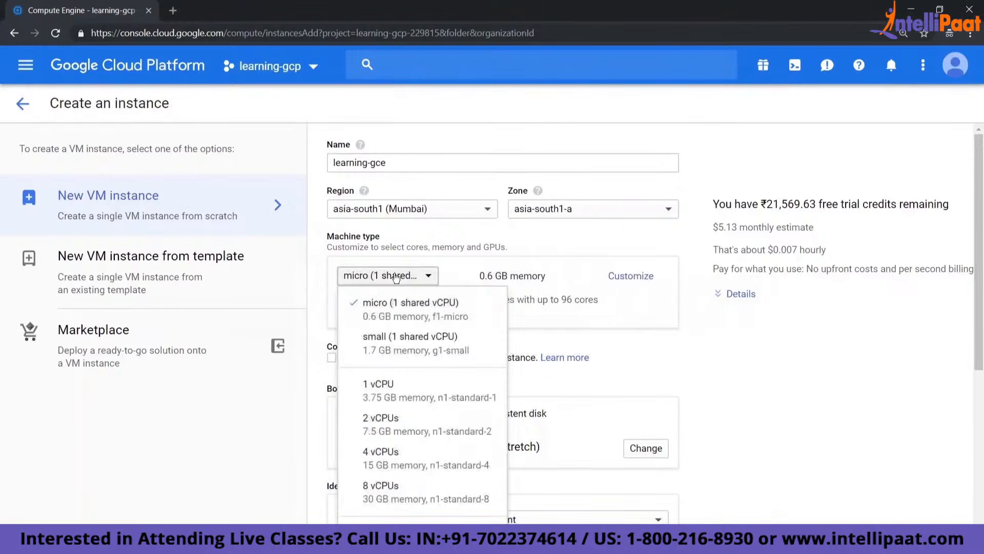
left_click(773, 333)
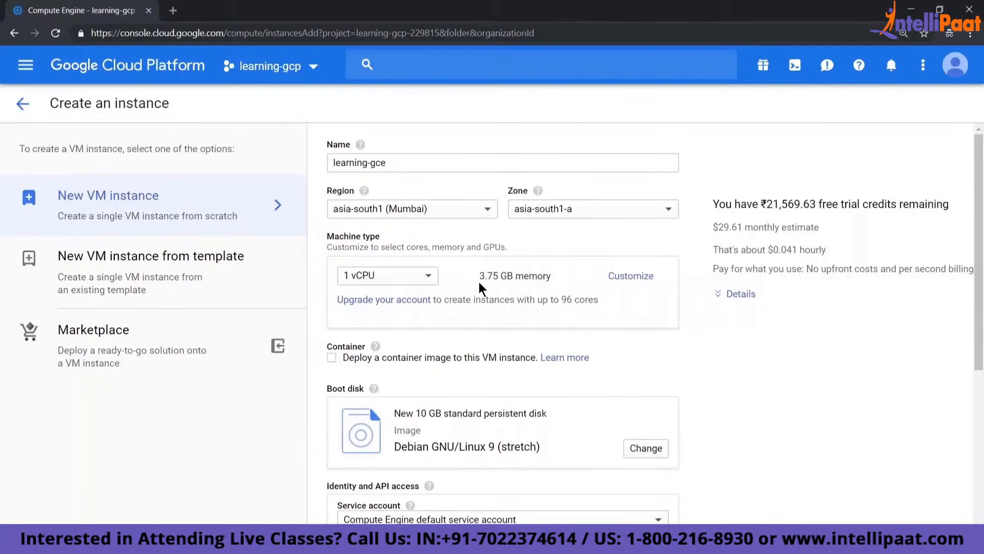
left_click(377, 273)
left_click(377, 148)
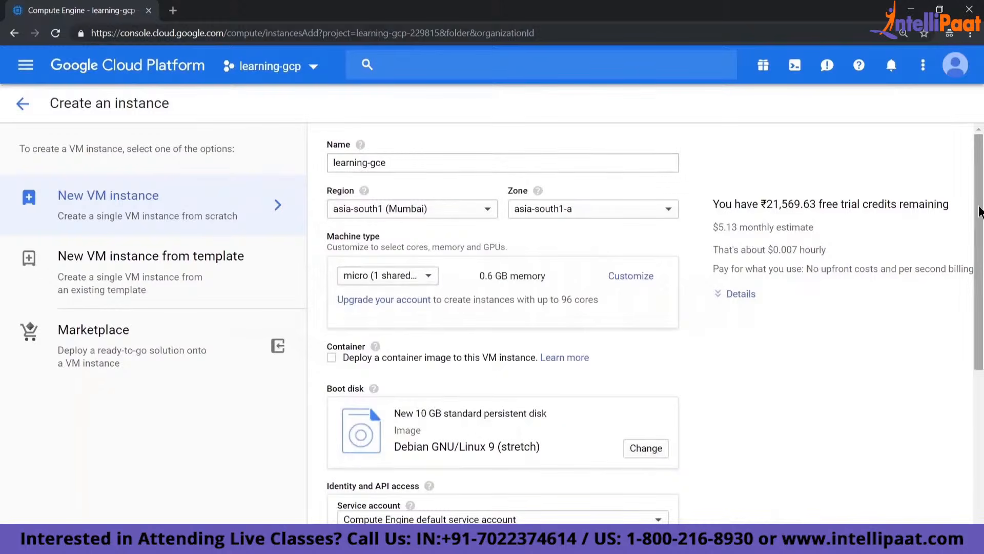
Browse the OS images available for the boot disk without changing the image, and check the instance's monthly cost estimate
scroll(978, 256, "down", 1)
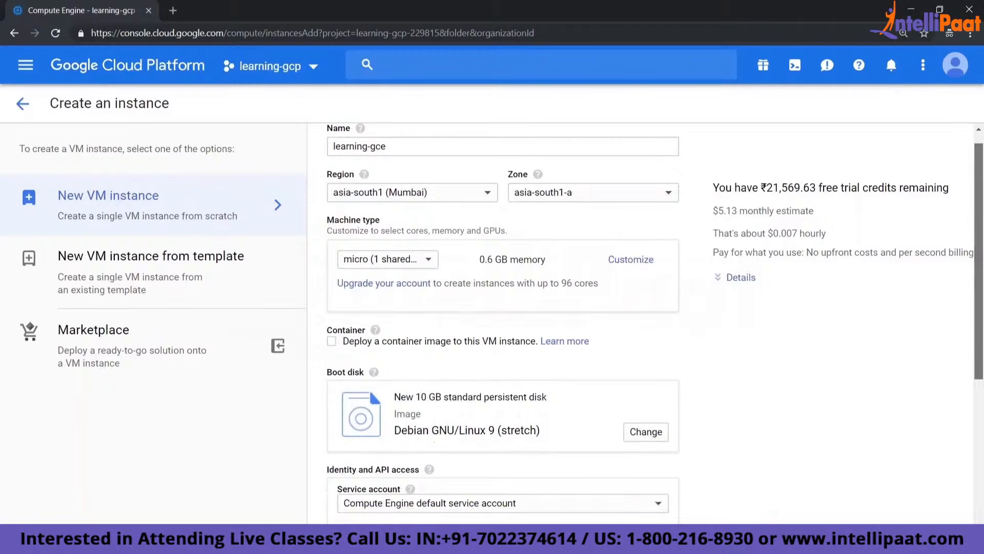
scroll(411, 259, "down", 3)
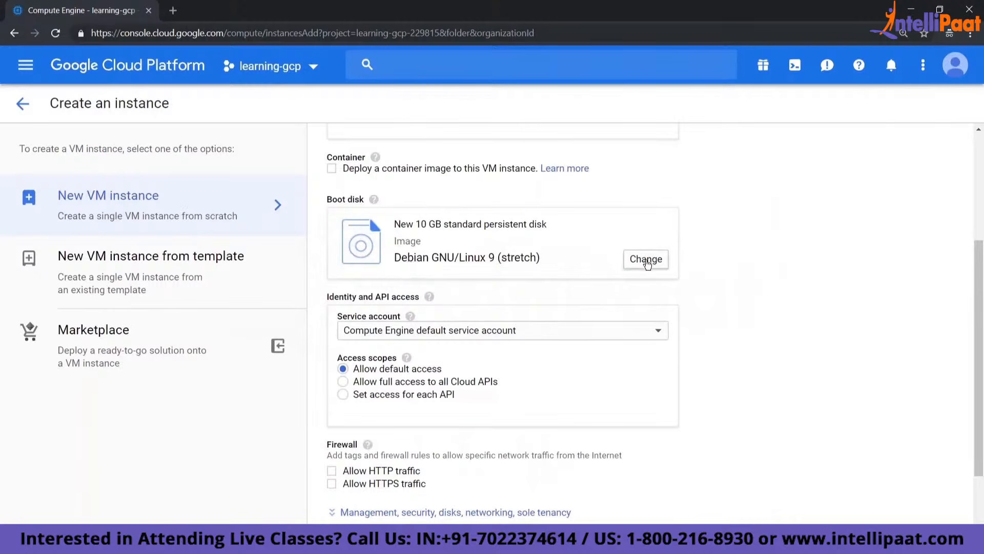
left_click(658, 262)
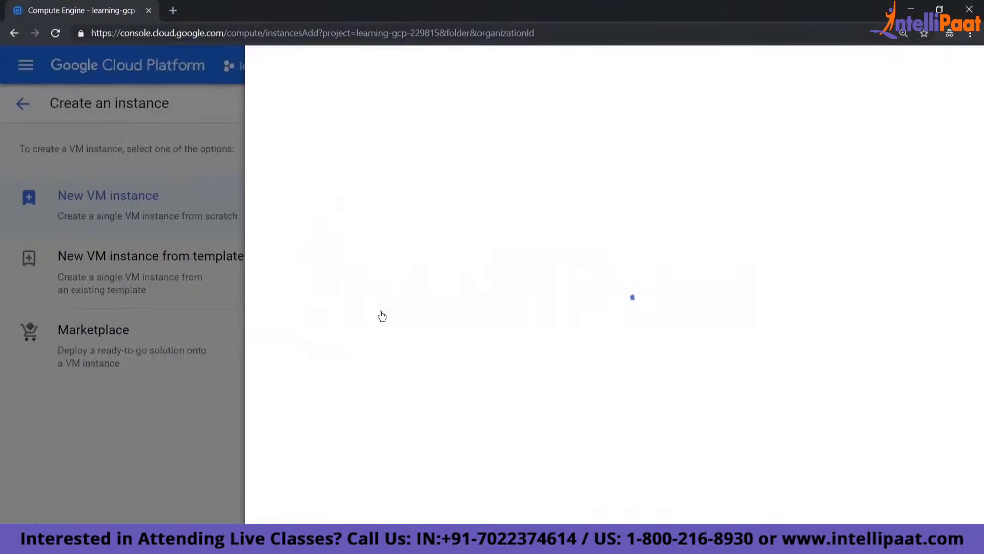
scroll(310, 260, "down", 2)
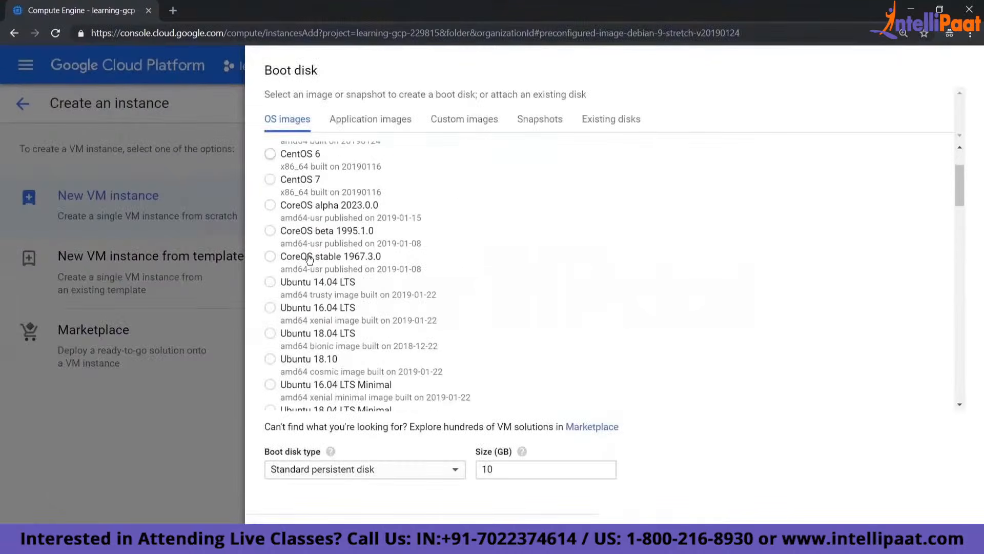
scroll(309, 260, "down", 3)
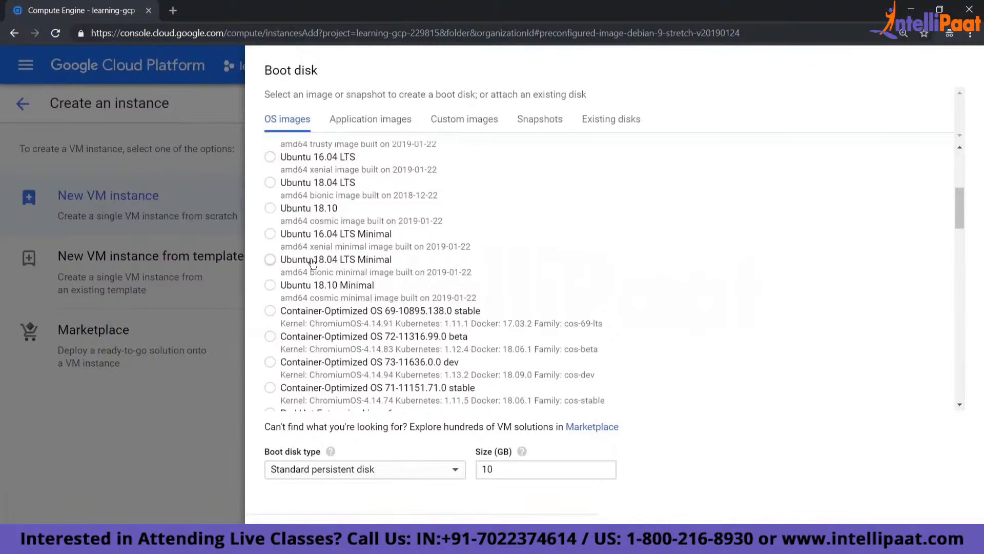
scroll(313, 261, "down", 10)
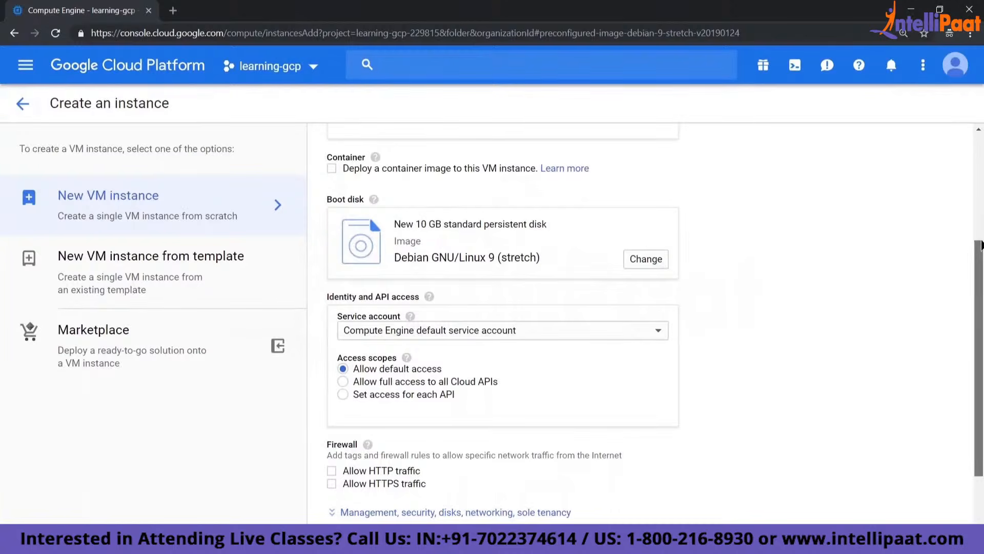
scroll(980, 245, "up", 4)
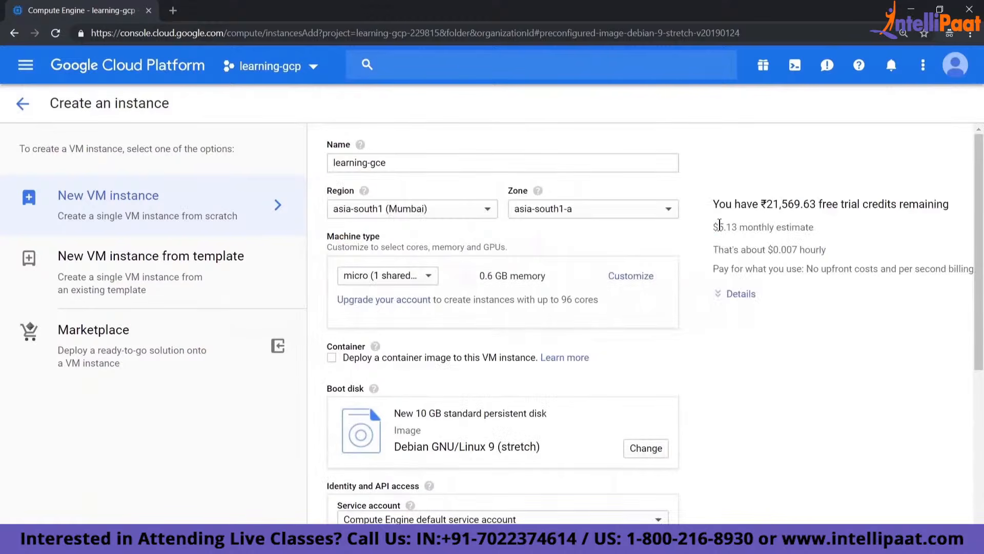
left_click_drag(713, 226, 738, 221)
Change the boot disk image to Windows Server 2016 Datacenter with a 50 GB standard persistent disk
left_click(646, 448)
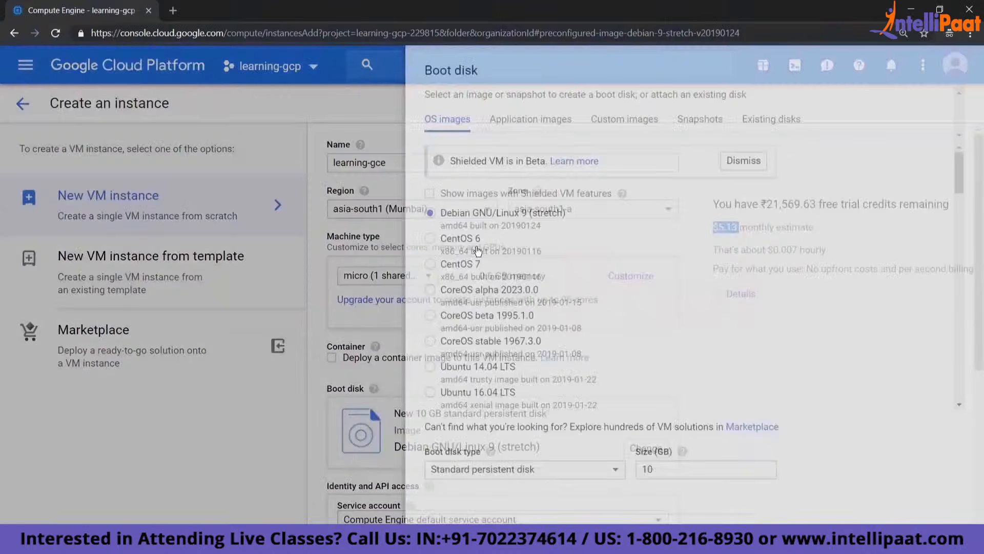
scroll(478, 251, "down", 20)
scroll(323, 329, "up", 4)
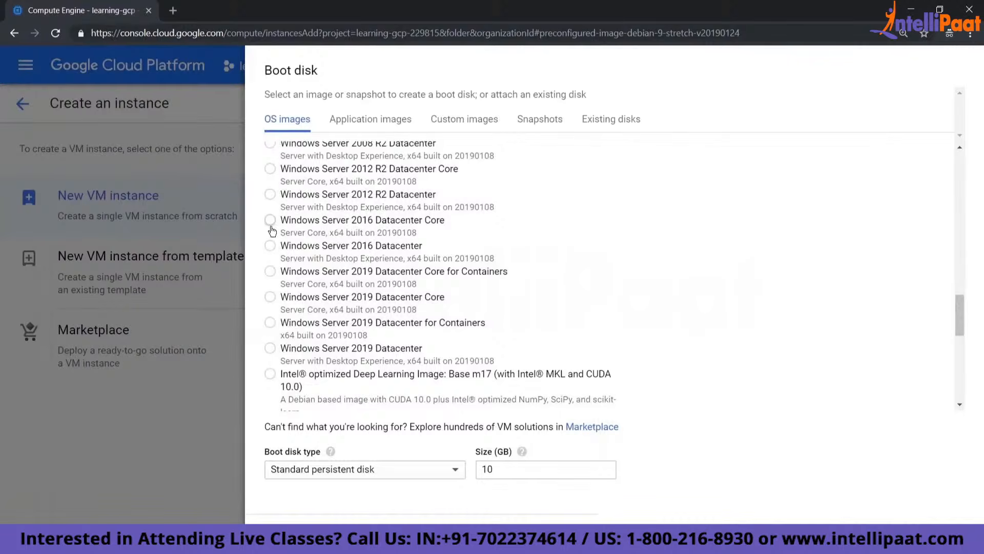
left_click(270, 245)
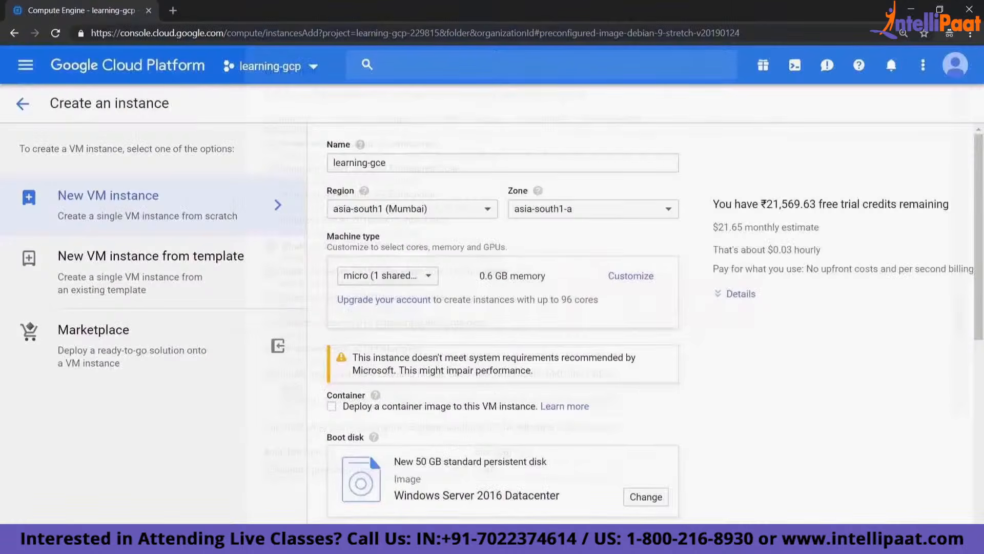
Examine the monthly estimate and its itemised breakdown, including the Windows Server 2016 Datacenter usage fee
left_click_drag(718, 227, 733, 227)
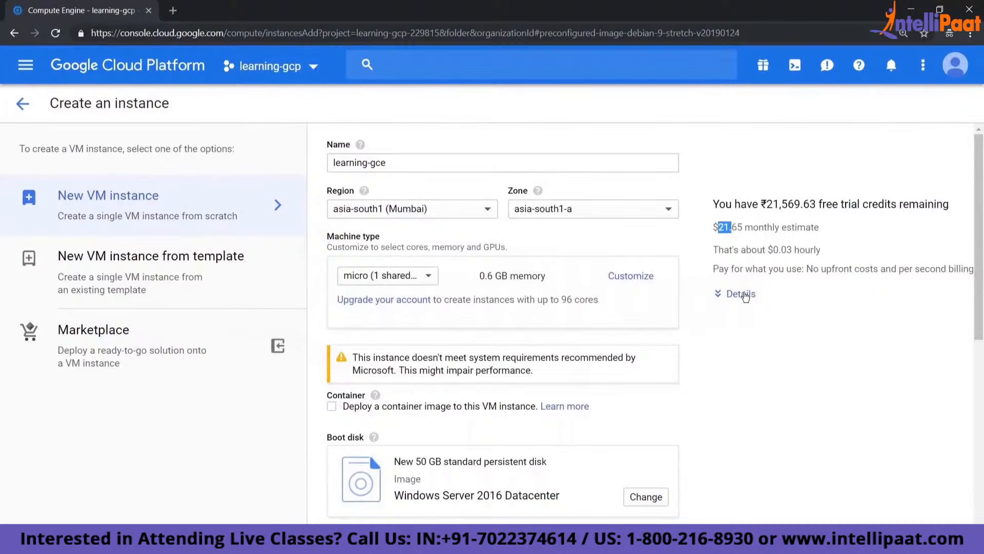
left_click(745, 296)
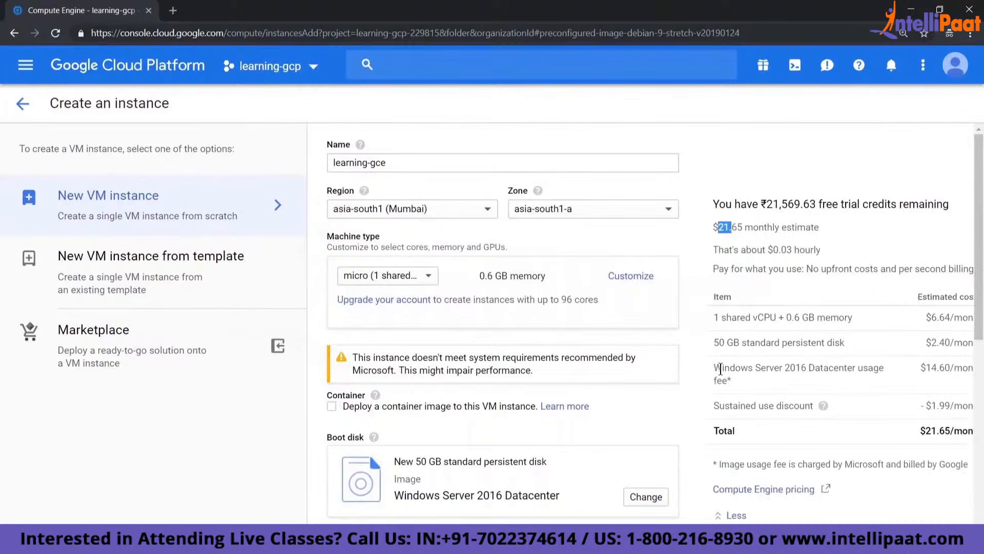
left_click_drag(717, 369, 736, 393)
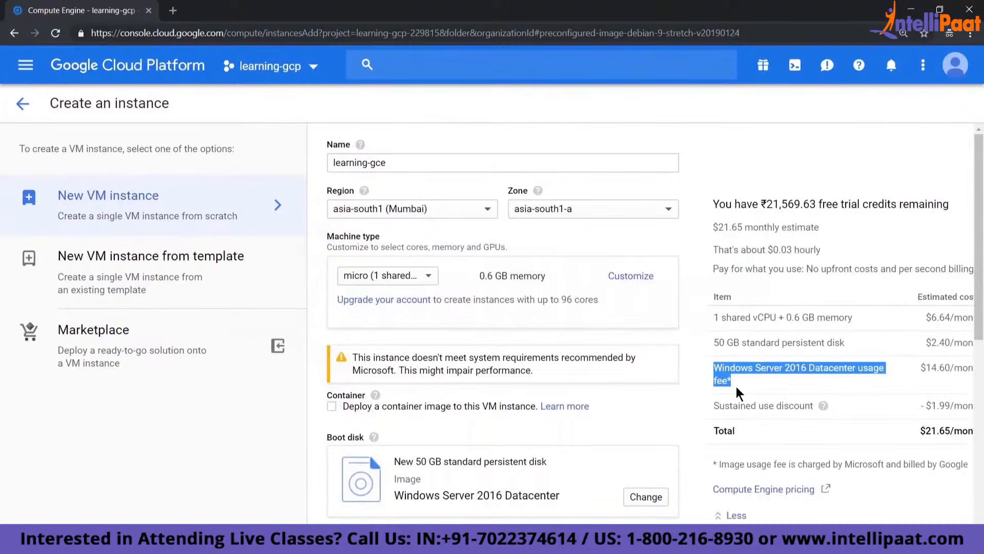
Set the boot disk image back to Debian GNU/Linux 9 (stretch) with a 10 GB standard persistent disk
left_click_drag(982, 267, 983, 269)
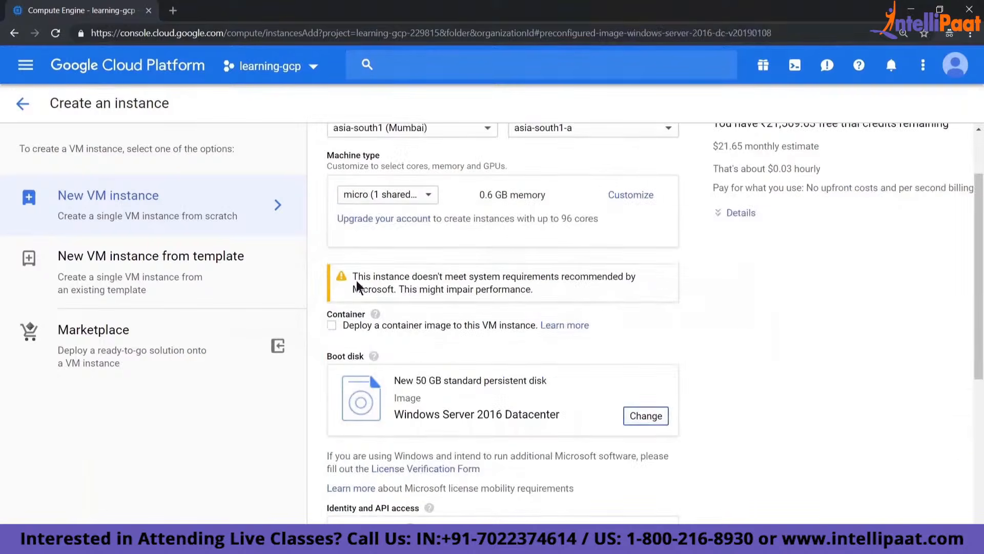
left_click(646, 415)
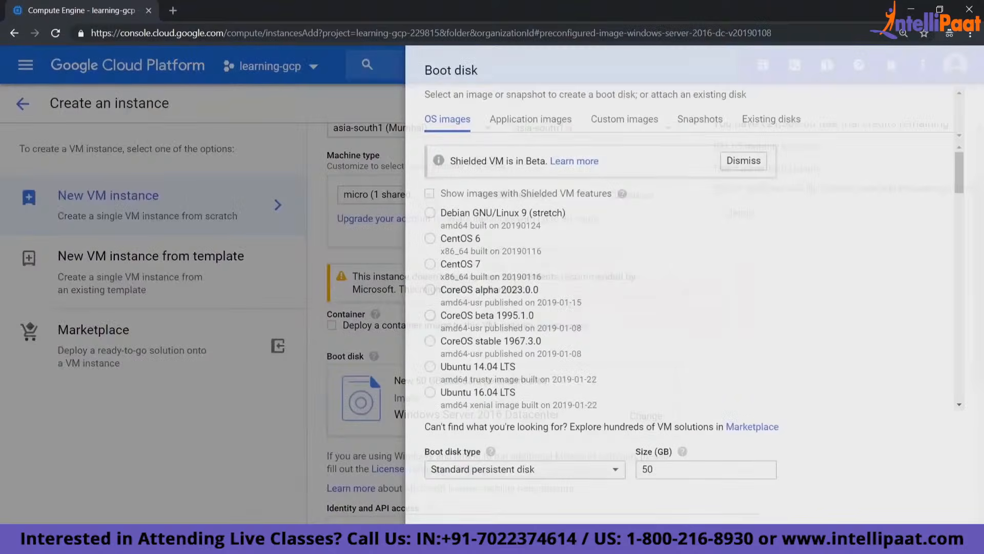
left_click(269, 213)
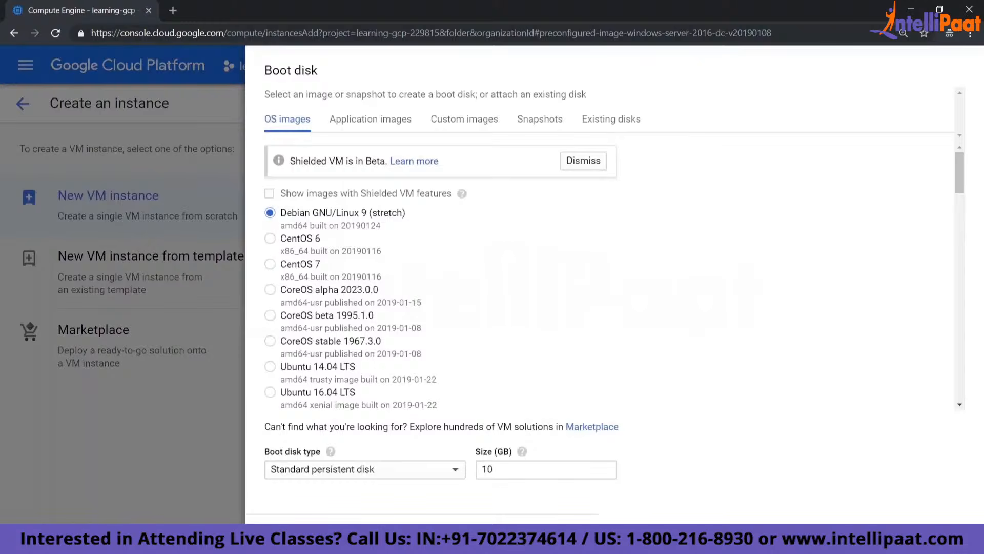
left_click(283, 534)
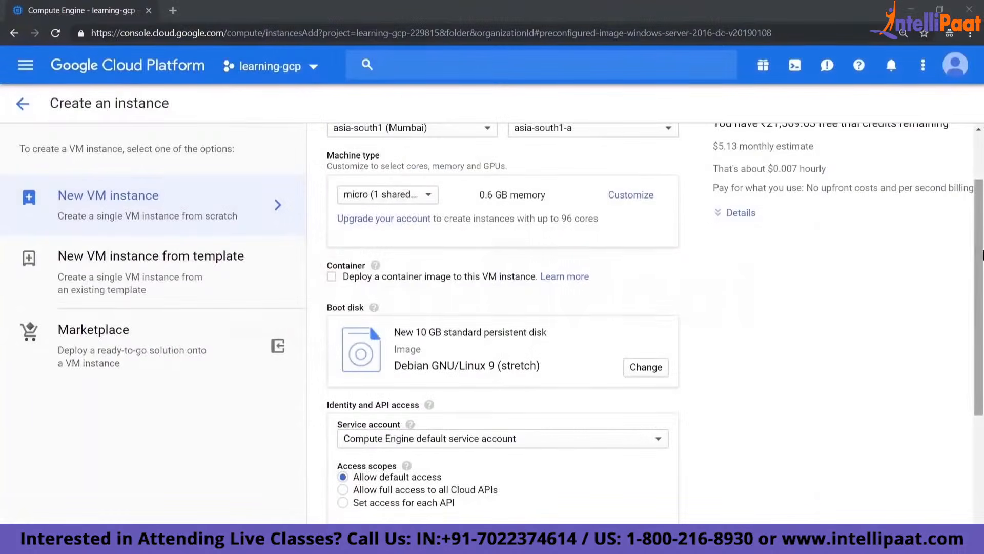
View the equivalent gcloud command line for the instance and examine its project parameter and instance name
left_click_drag(979, 269, 979, 391)
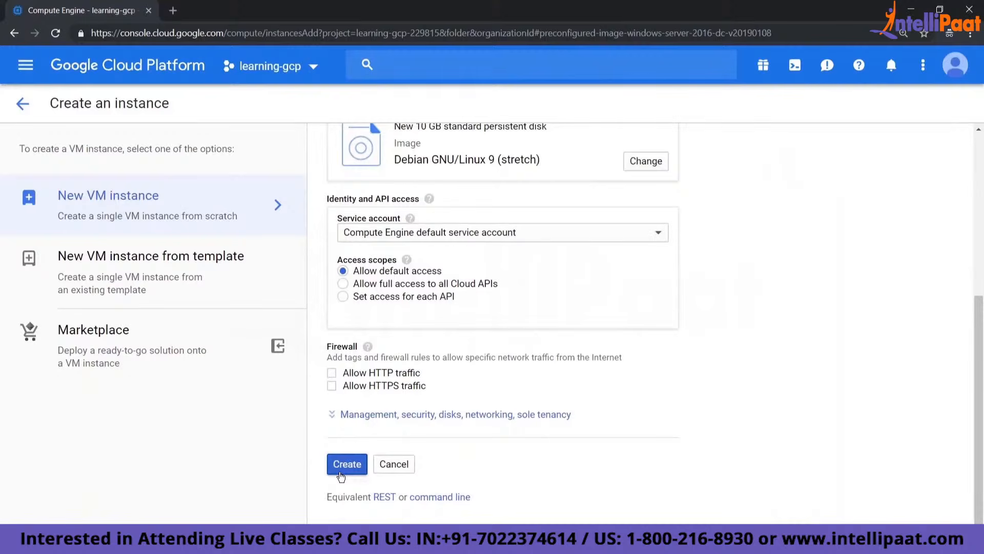
left_click(448, 498)
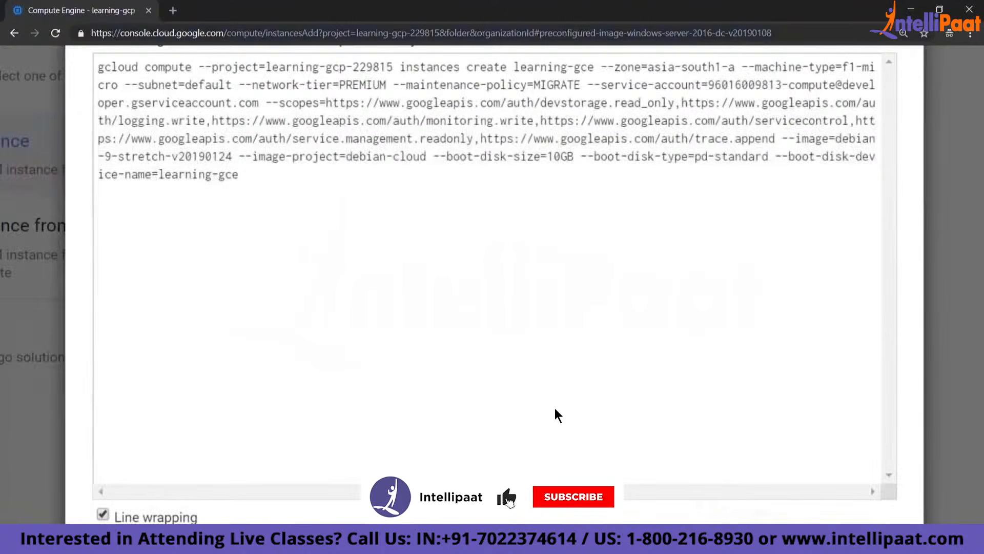
scroll(550, 258, "up", 3)
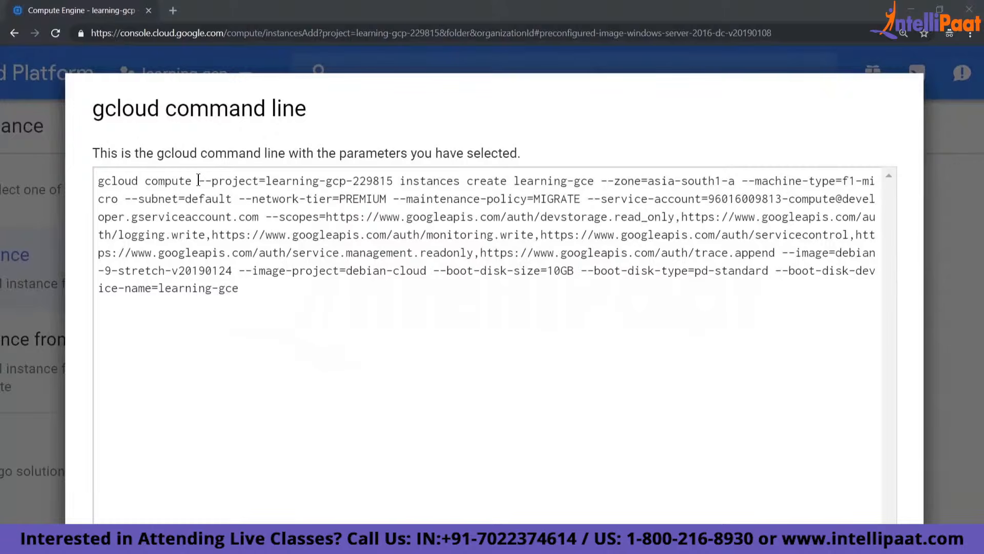
left_click_drag(198, 181, 393, 181)
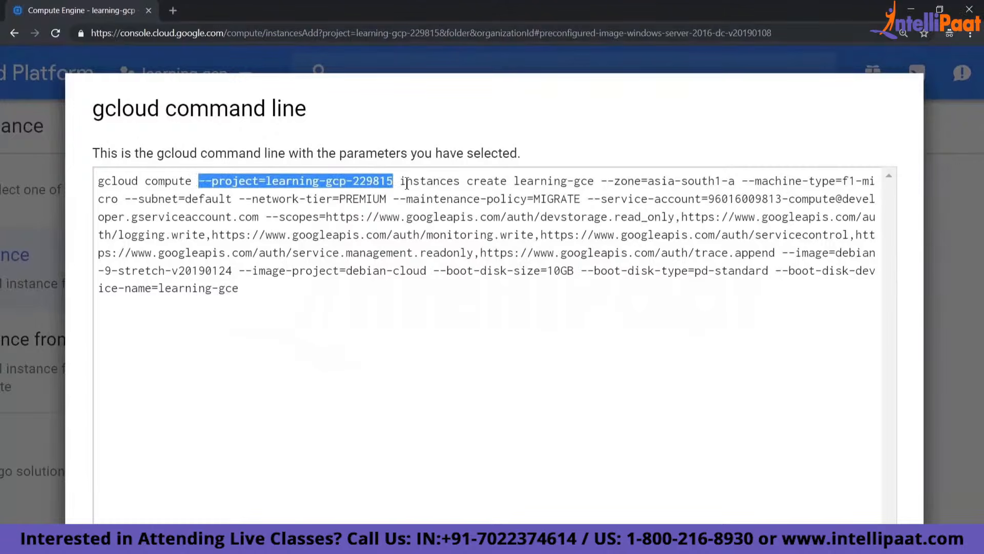
left_click(442, 183)
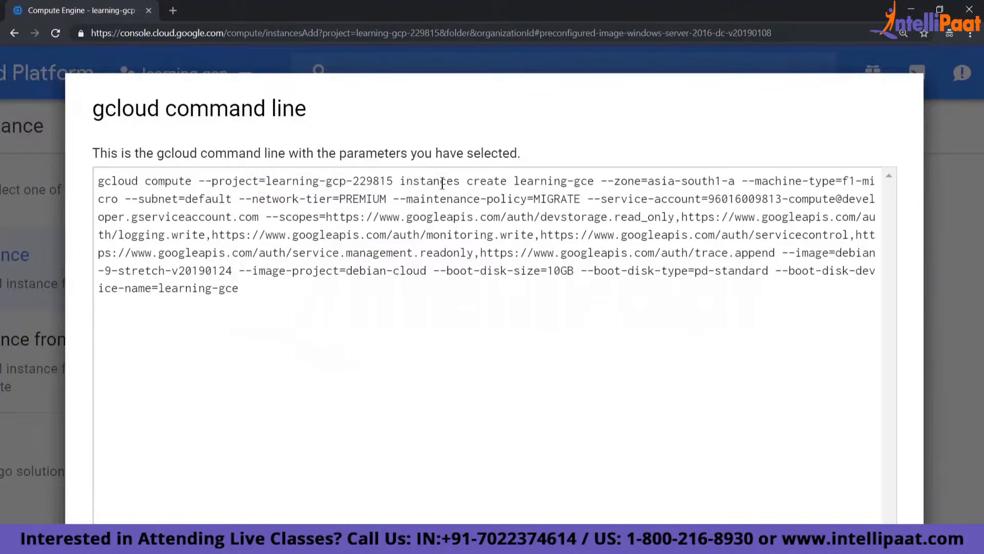
key("ctrl+a")
left_click(514, 181)
left_click_drag(514, 181, 732, 188)
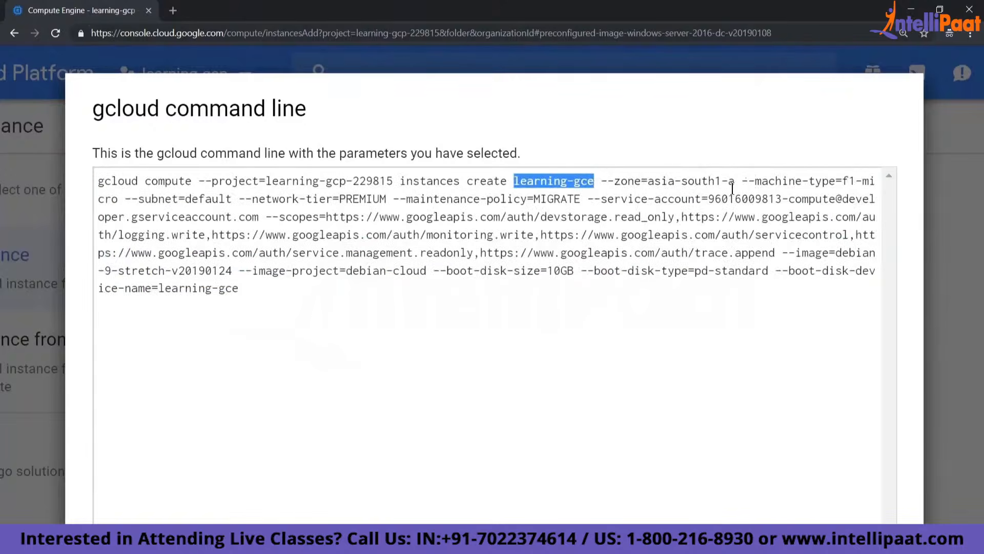
Select the whole generated gcloud command and reduce the page zoom to fit more of the dialog
key("ctrl+a")
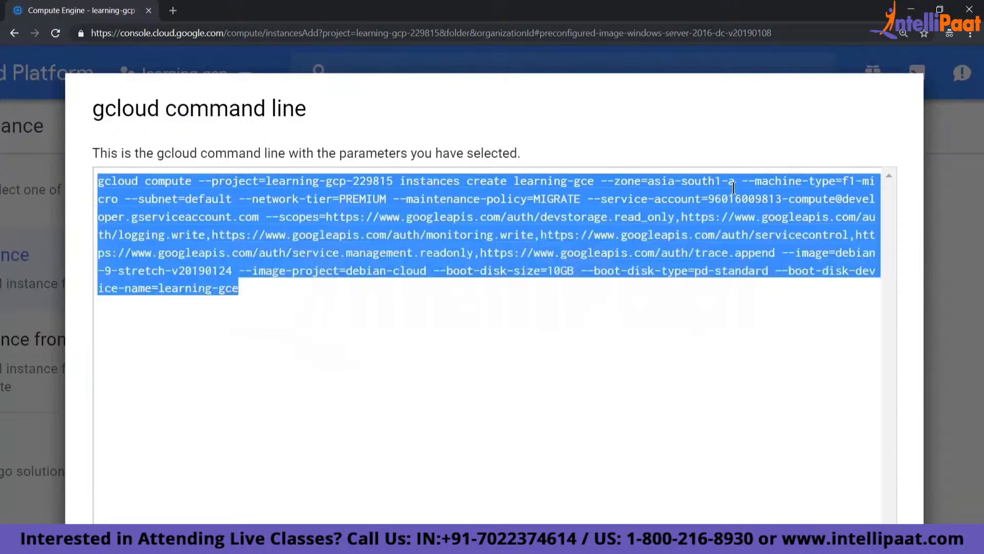
left_click(321, 332)
left_click_drag(246, 288, 93, 175)
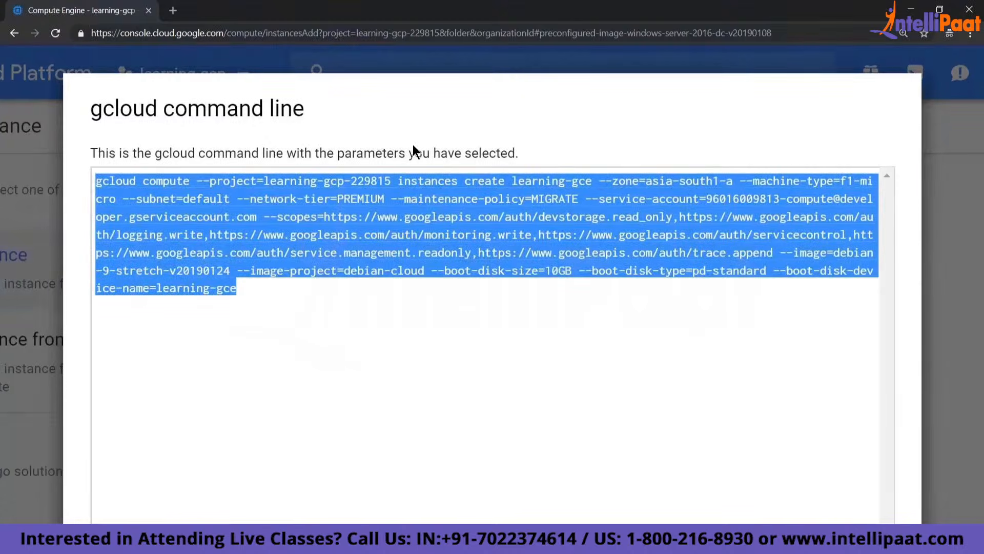
key("ctrl+minus")
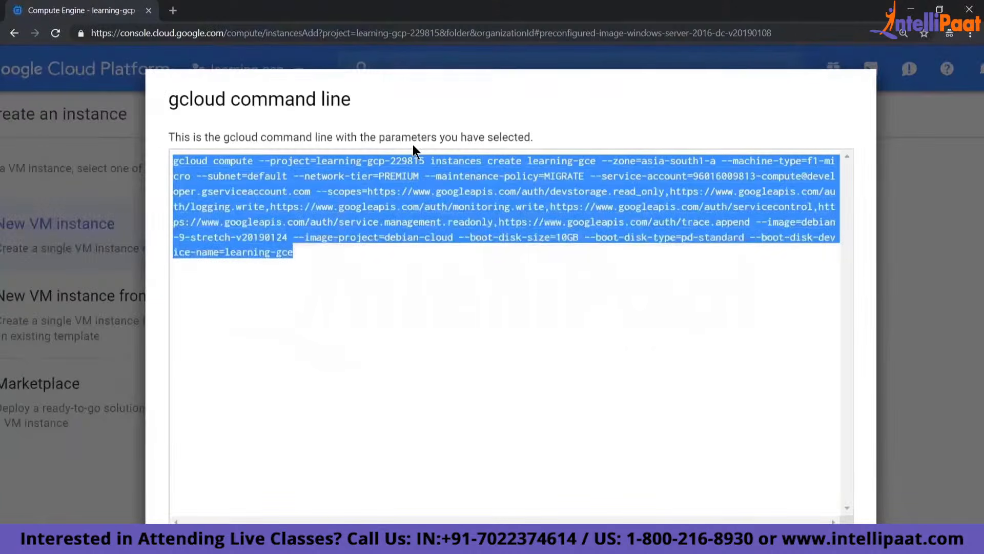
Compare the settings in the instance creation form with its equivalent gcloud command, and close the command view
key("ctrl+minus")
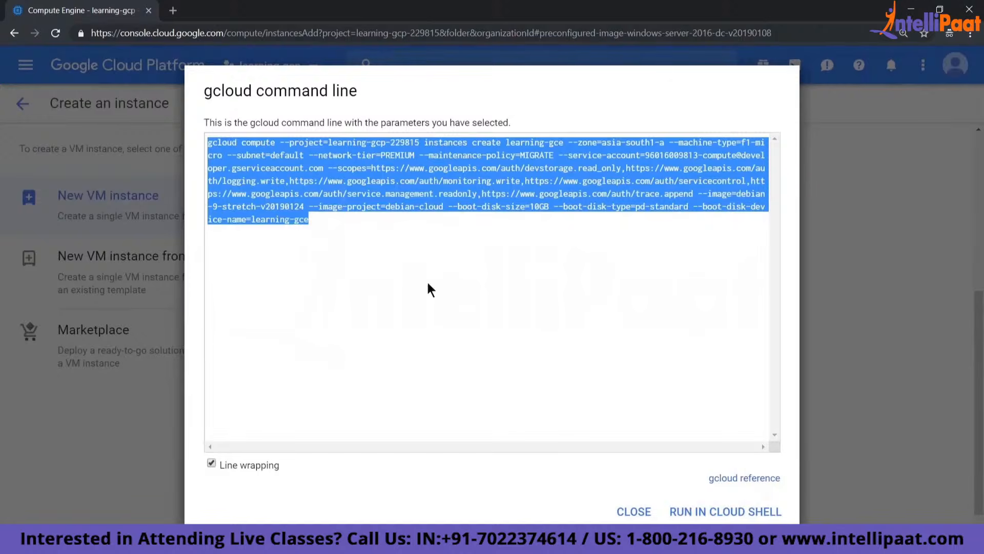
left_click(627, 510)
scroll(451, 303, "up", 5)
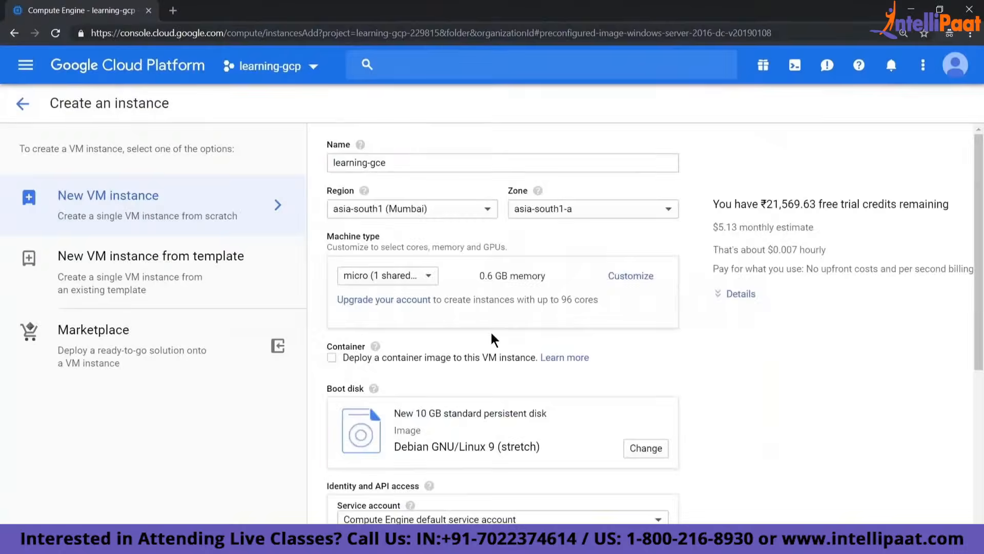
scroll(500, 340, "down", 5)
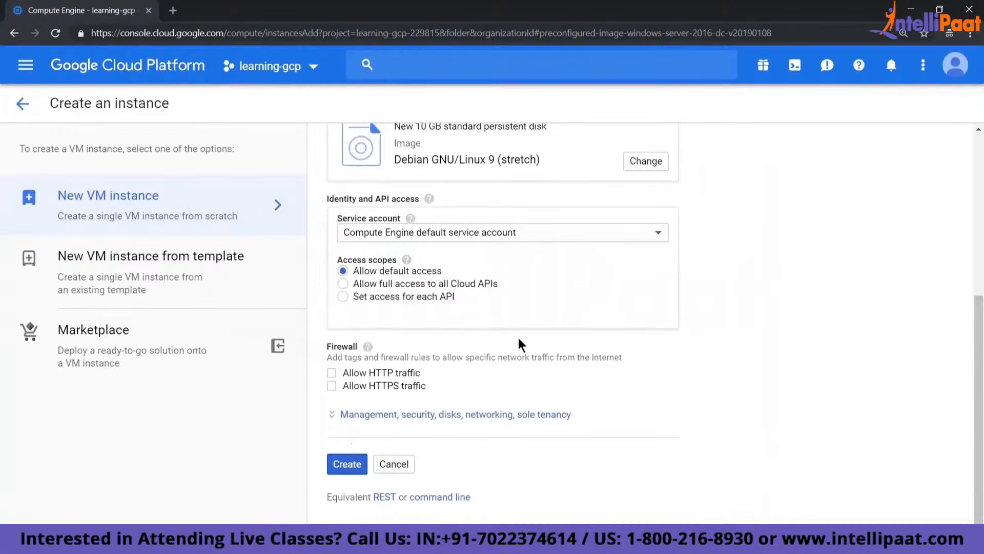
scroll(520, 338, "up", 5)
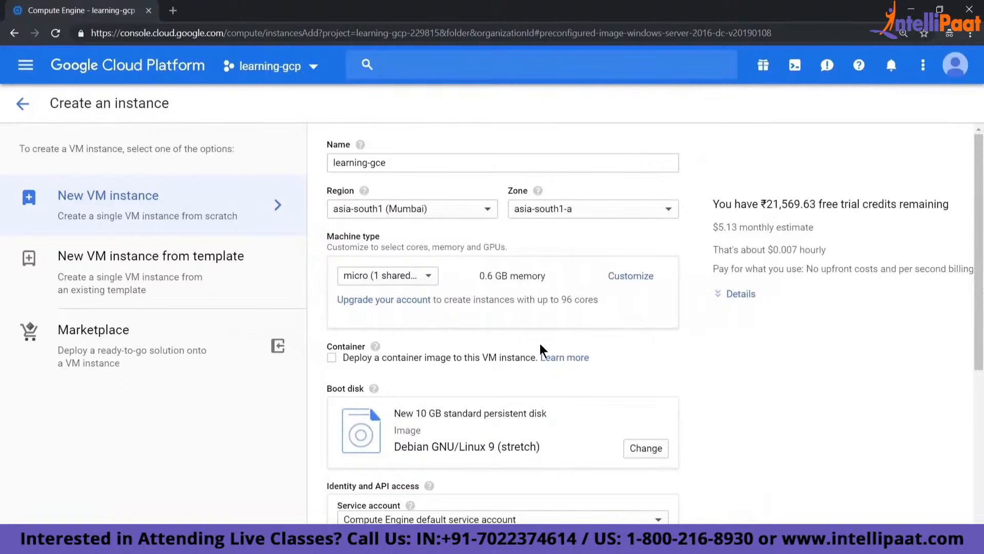
scroll(550, 354, "down", 5)
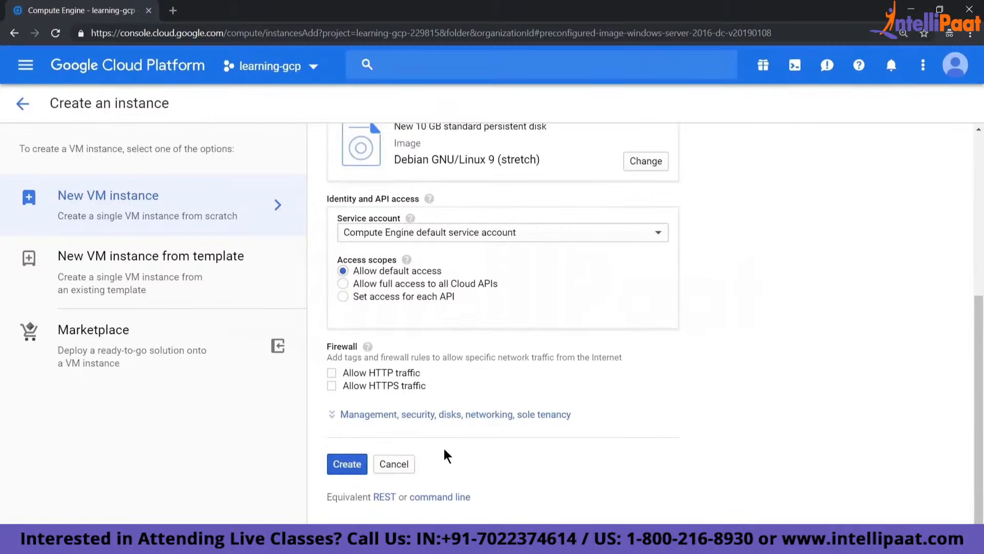
left_click(440, 497)
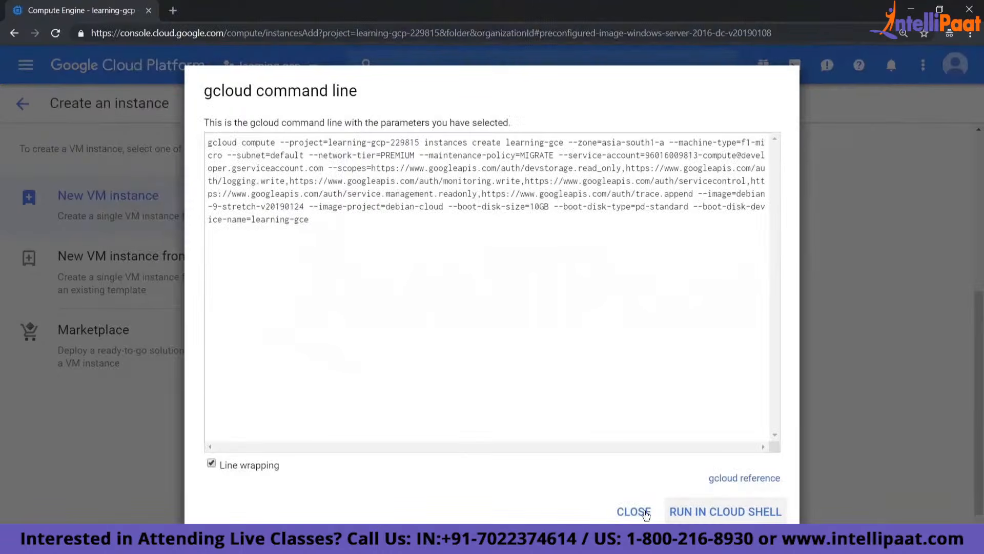
left_click(634, 511)
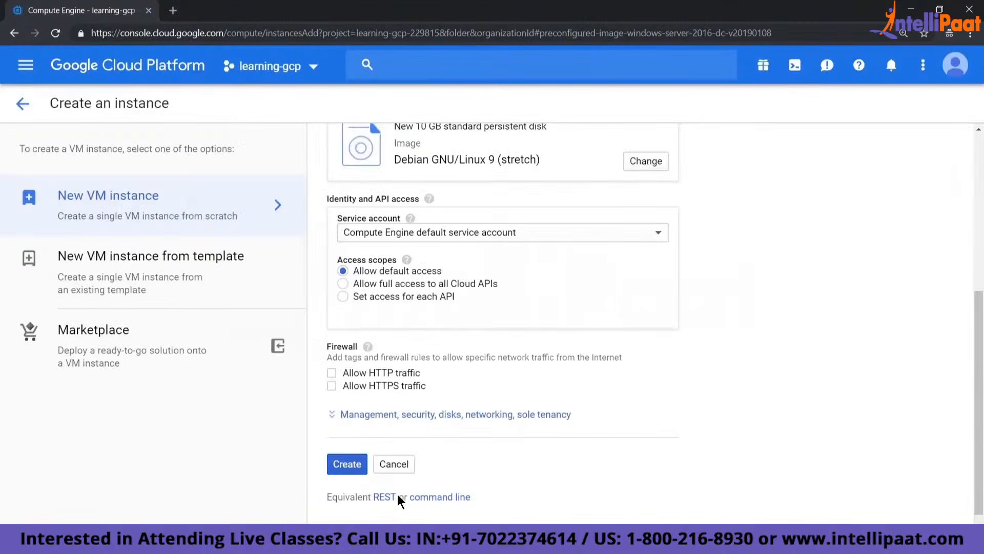
Examine the beginning of the equivalent REST request for the instance and close it
left_click(397, 494)
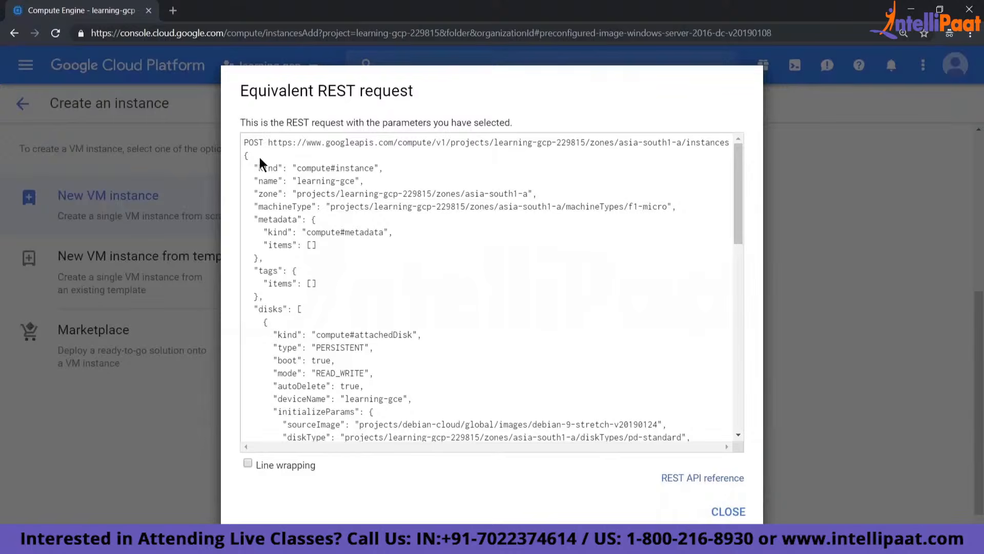
left_click_drag(244, 143, 399, 326)
left_click(432, 236)
left_click(736, 512)
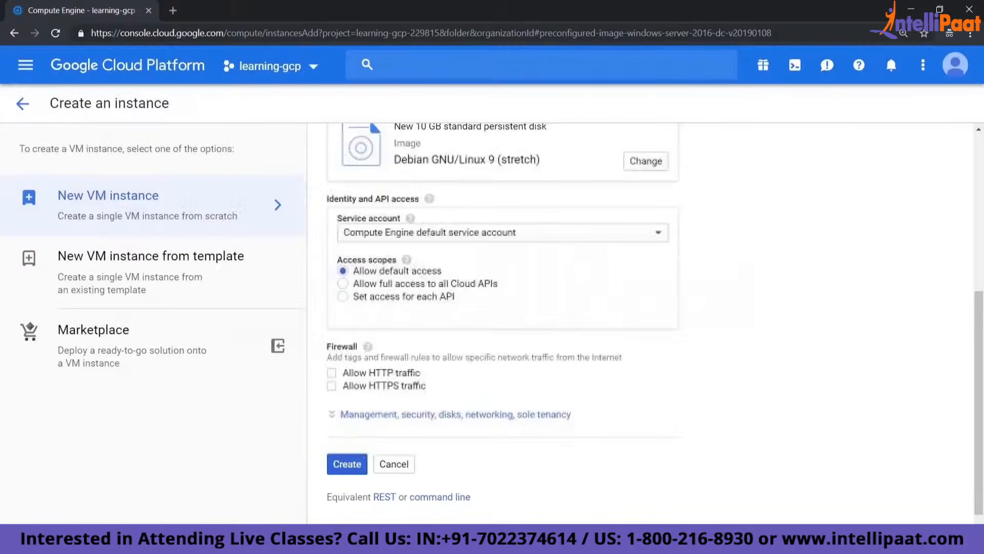
Review the learning-gce configuration and create the VM instance in zone asia-south1-a
scroll(451, 171, "up", 5)
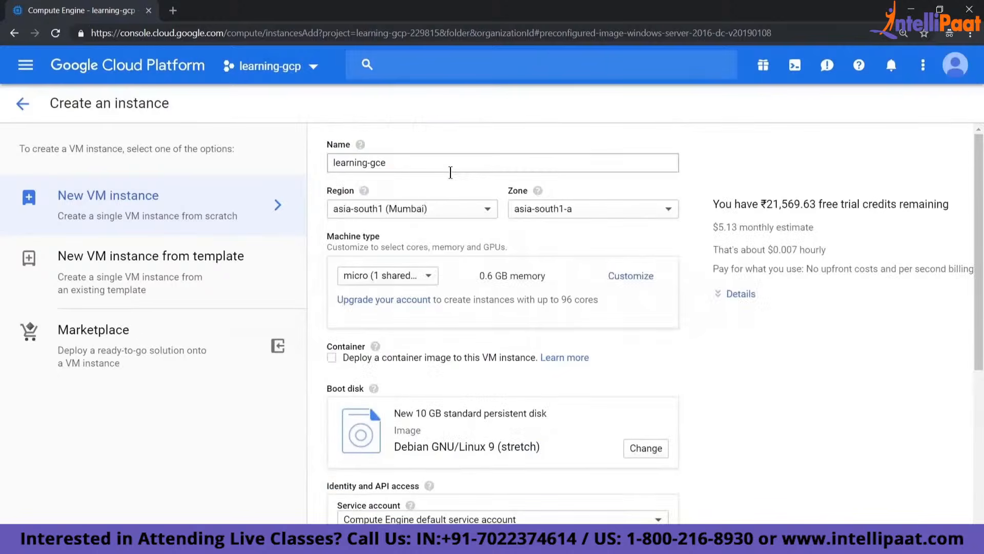
scroll(395, 495, "down", 5)
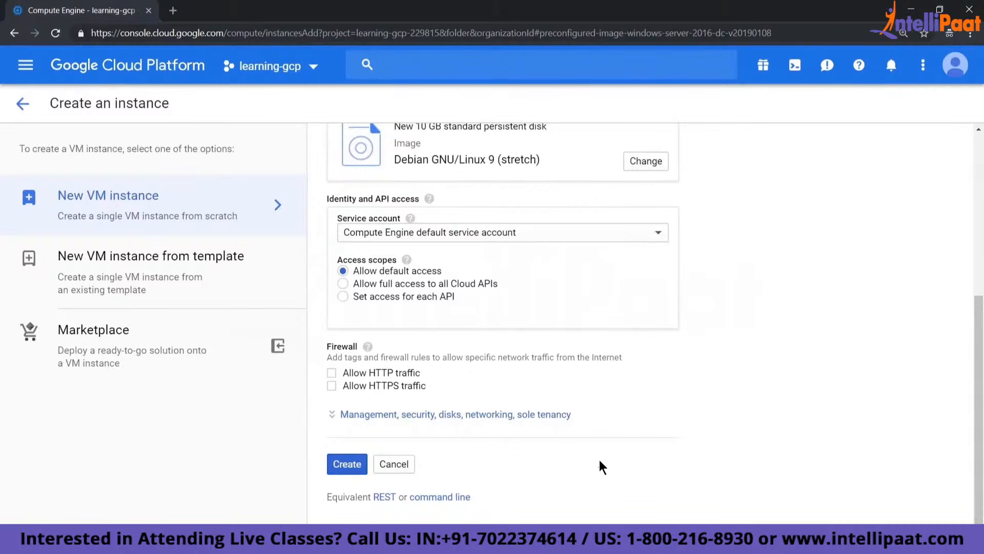
left_click(351, 468)
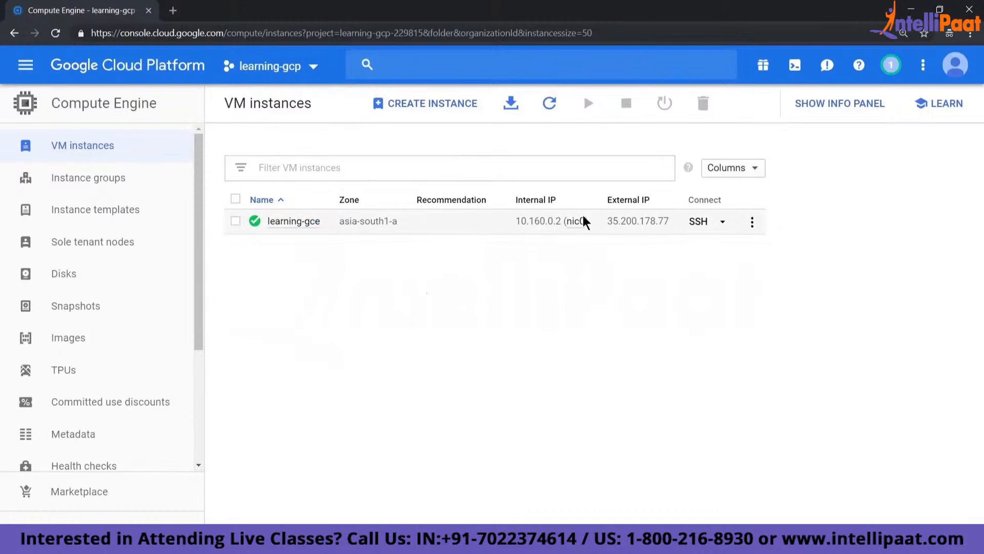
Run sudo apt-get update on the learning-gce instance in a maximized SSH session, and close the session
left_click(700, 223)
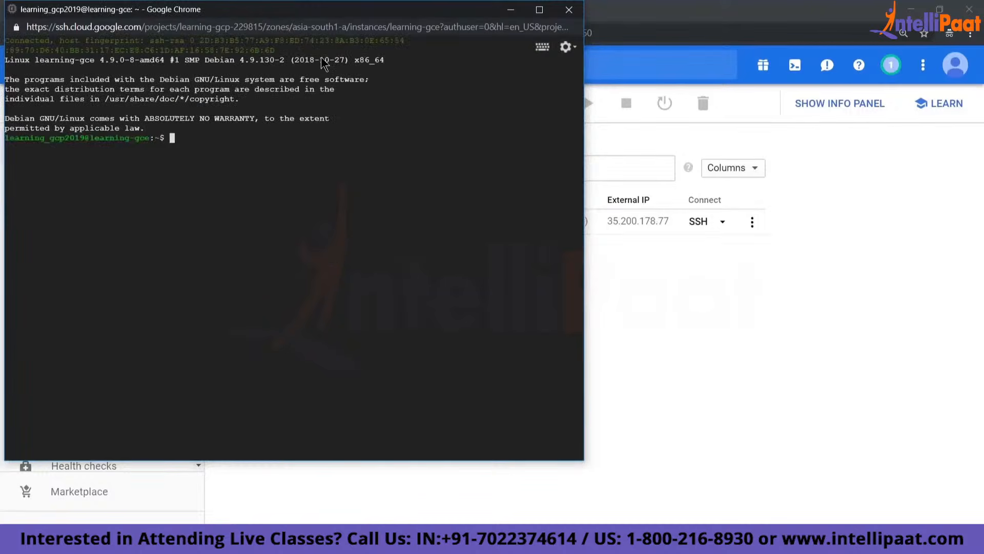
left_click_drag(305, 12, 496, 151)
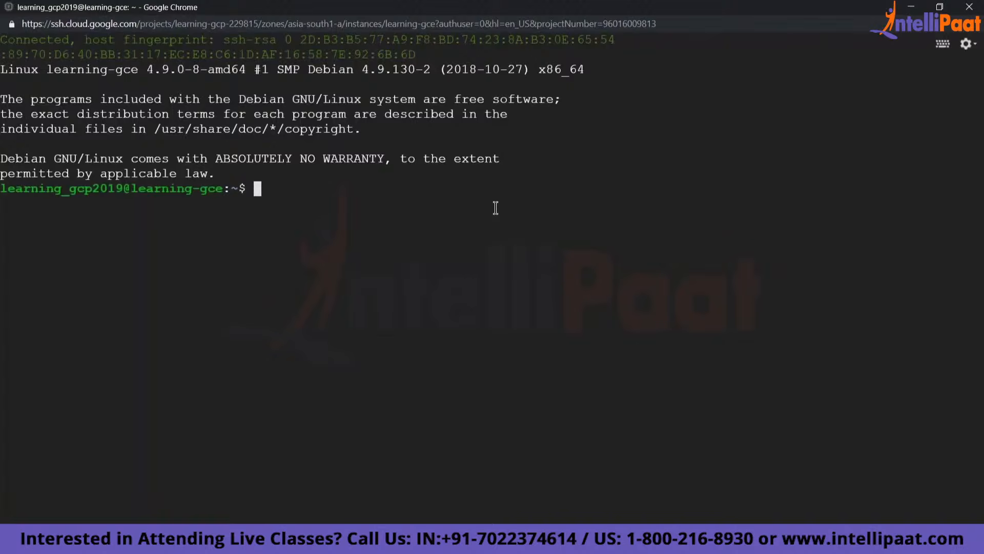
type("sudo ")
type("apt-get updat")
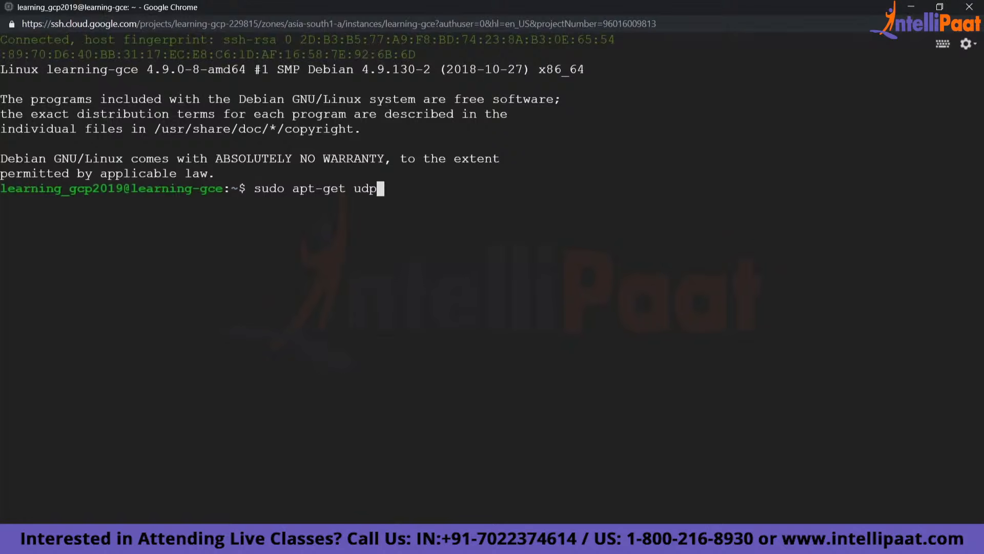
key("BackSpace")
key("BackSpace")
key("BackSpace")
key("BackSpace")
type("pdate")
key("Return")
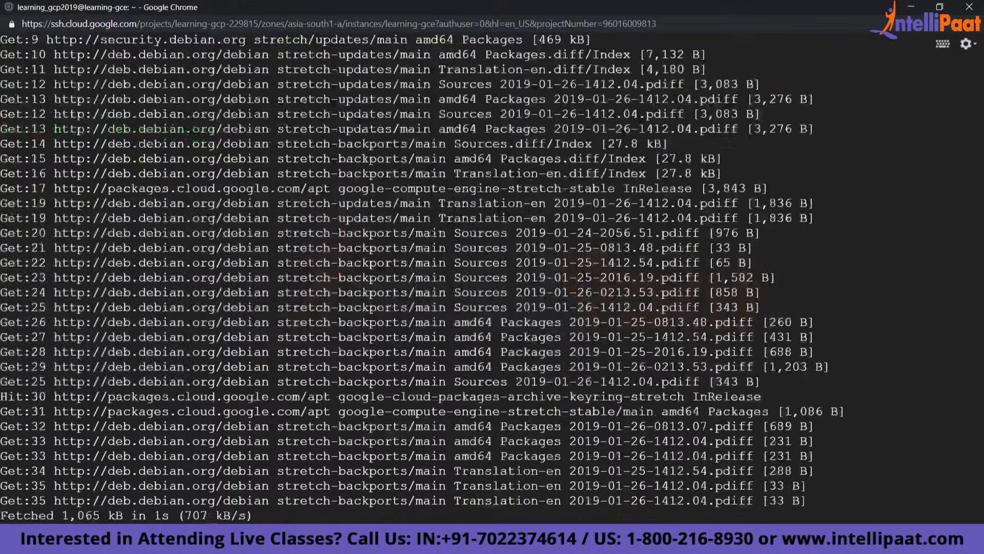
left_click(969, 6)
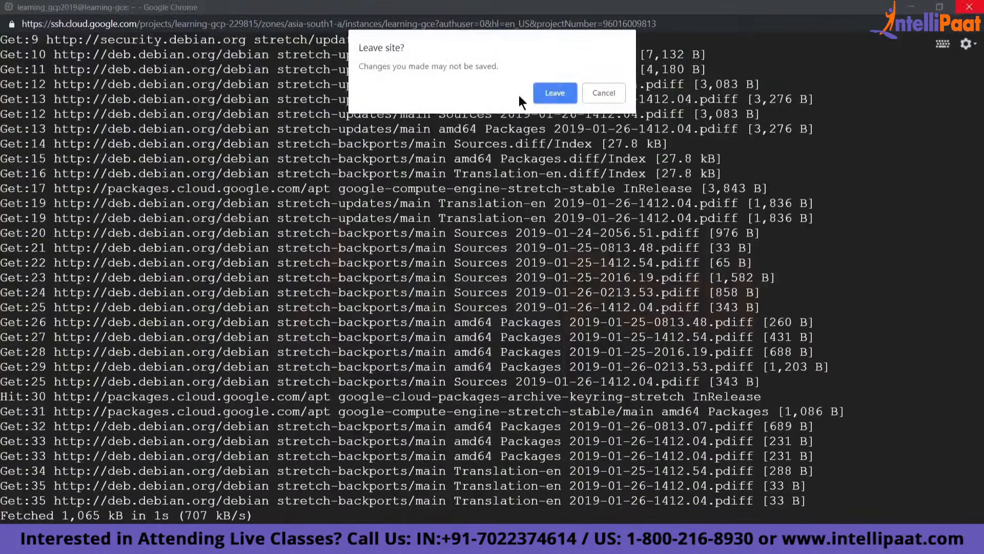
left_click(554, 93)
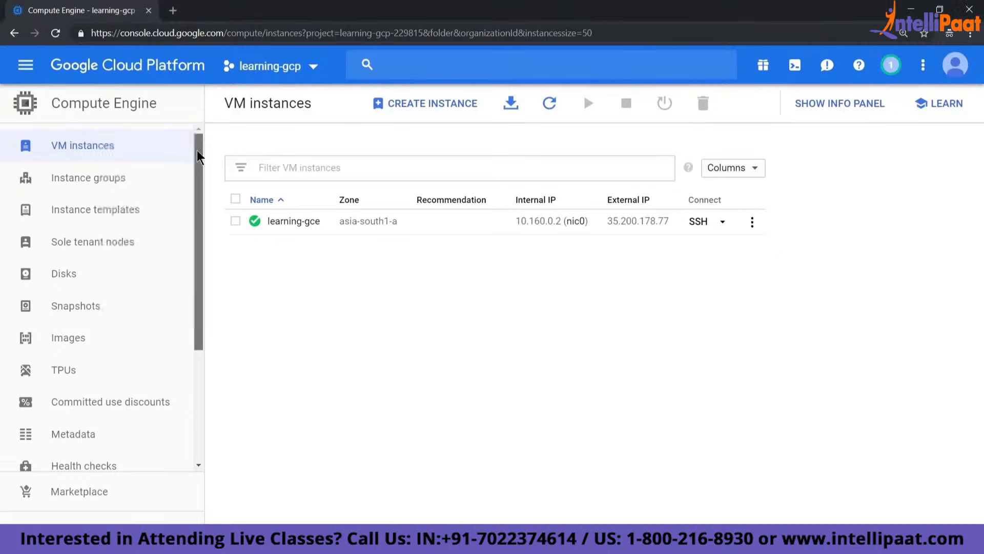
Save asia-south1 and asia-south1-b as the default region and zone in the Compute Engine settings, and return to the VM instances
left_click_drag(201, 211, 200, 334)
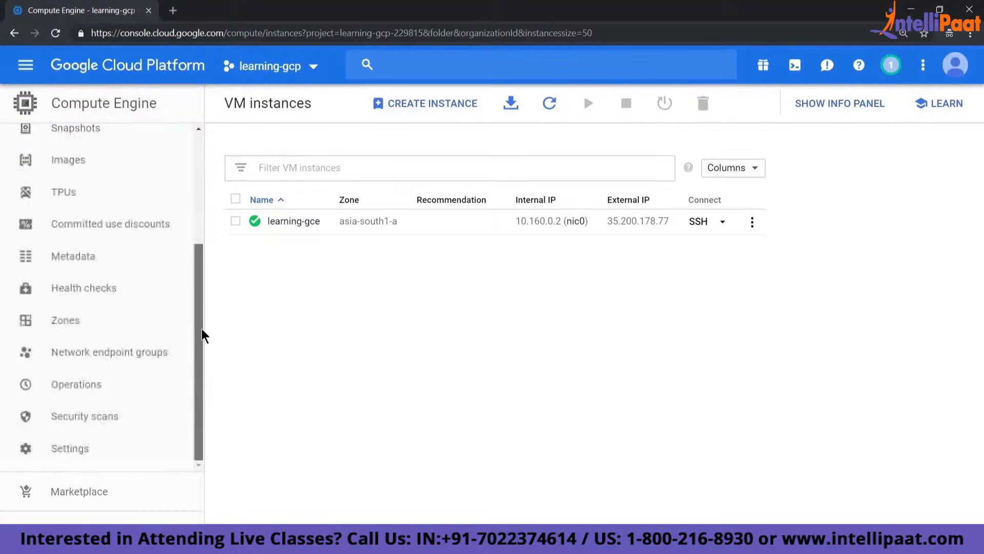
left_click(95, 450)
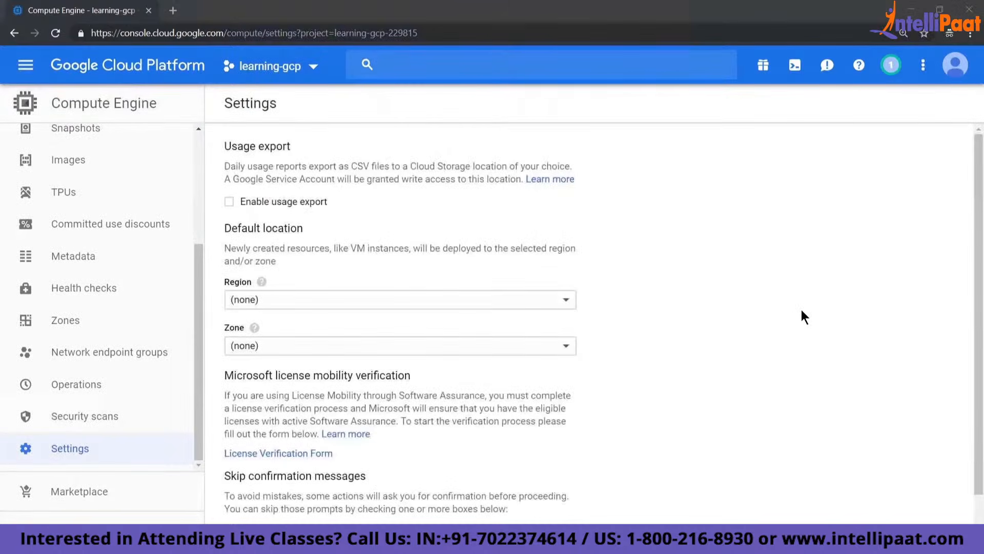
left_click(288, 300)
left_click(259, 378)
left_click(318, 348)
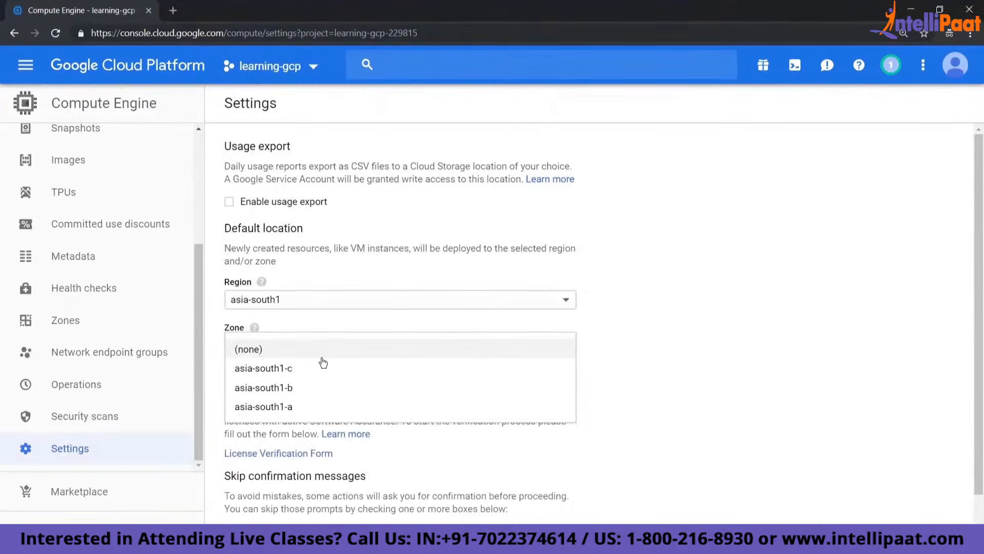
left_click(290, 389)
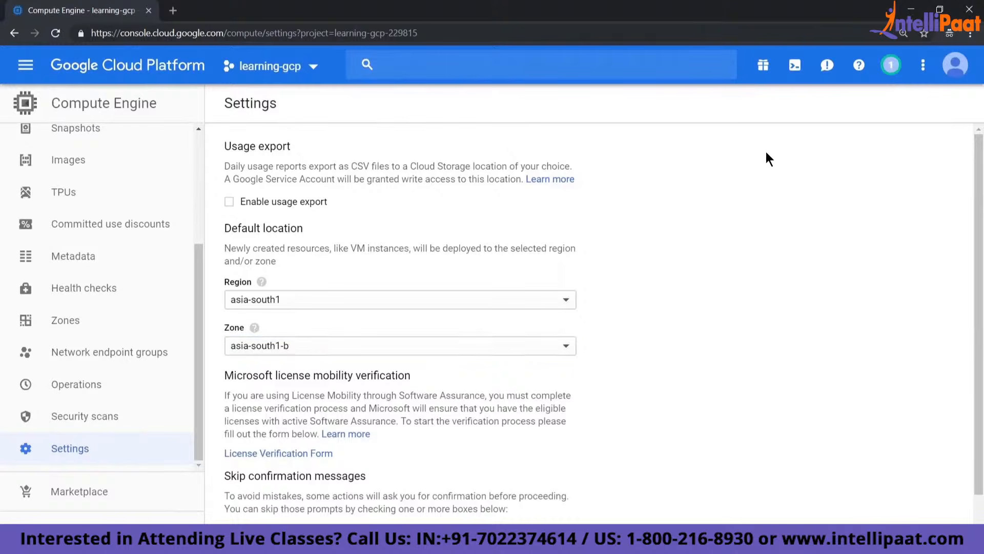
scroll(767, 162, "down", 1)
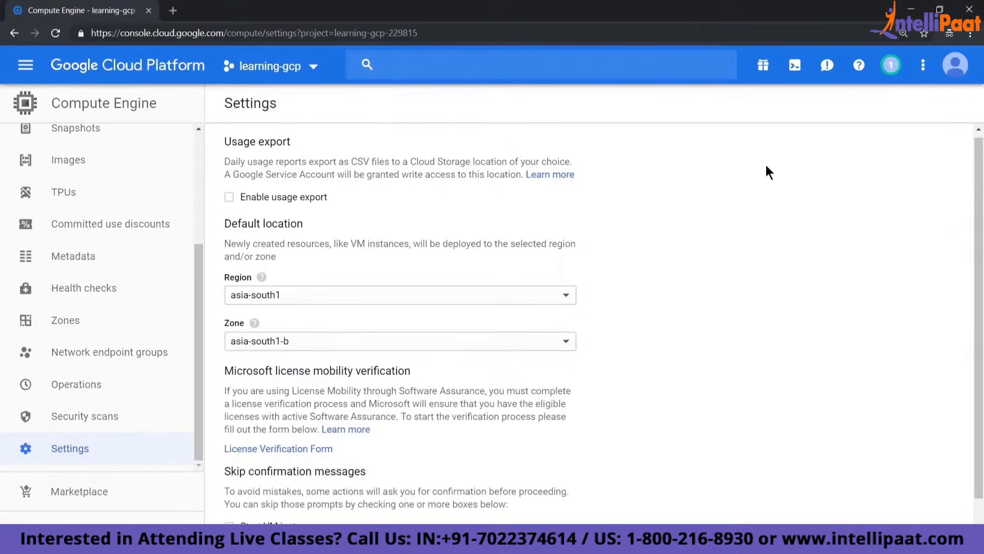
scroll(767, 167, "down", 1)
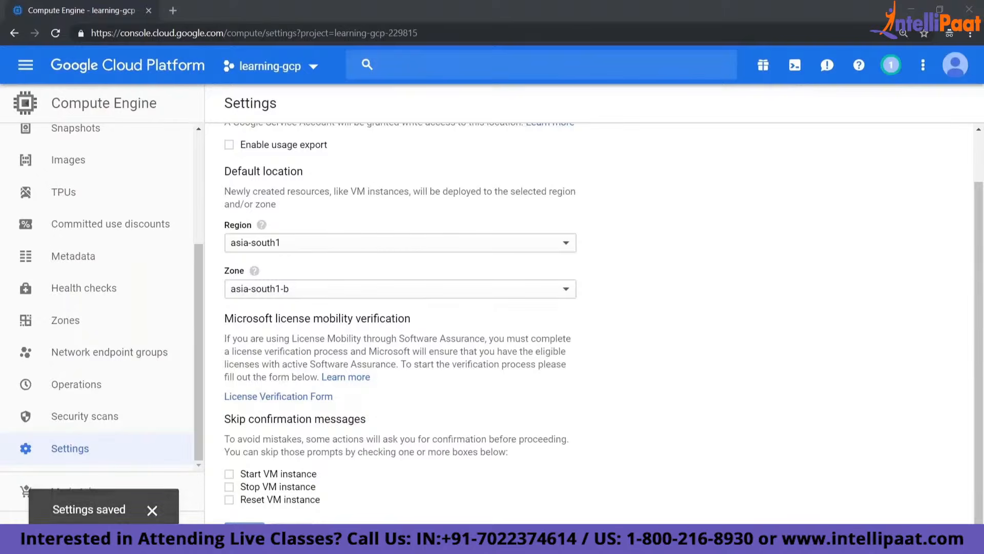
scroll(123, 353, "up", 4)
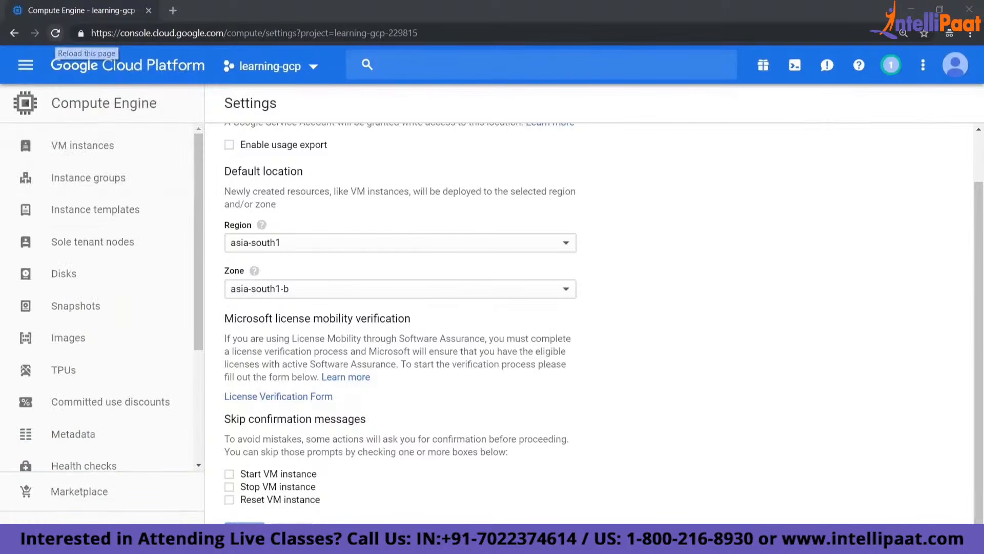
left_click(75, 146)
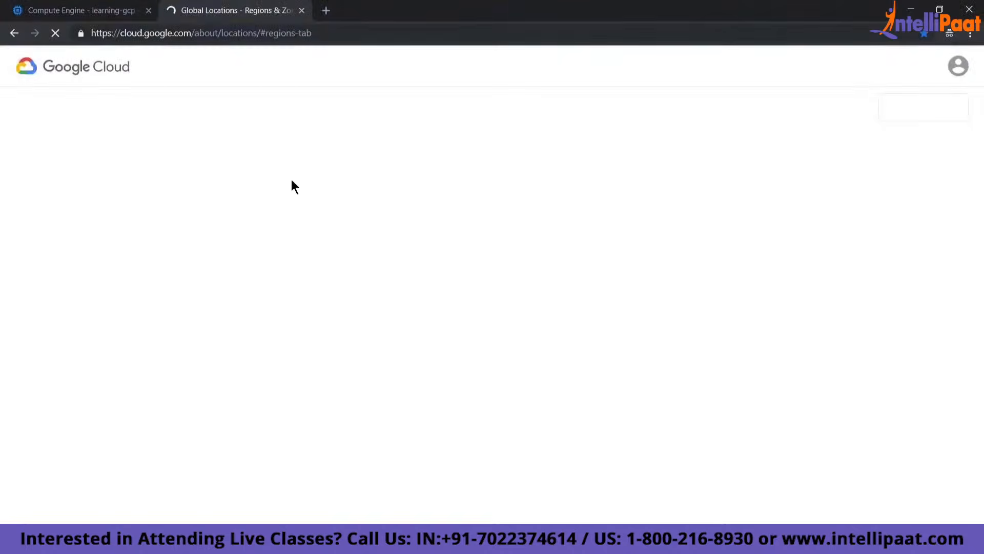
Examine the network map on Google Cloud's Global Locations page, enlarging its submarine cables and edge points of presence
scroll(398, 264, "down", 5)
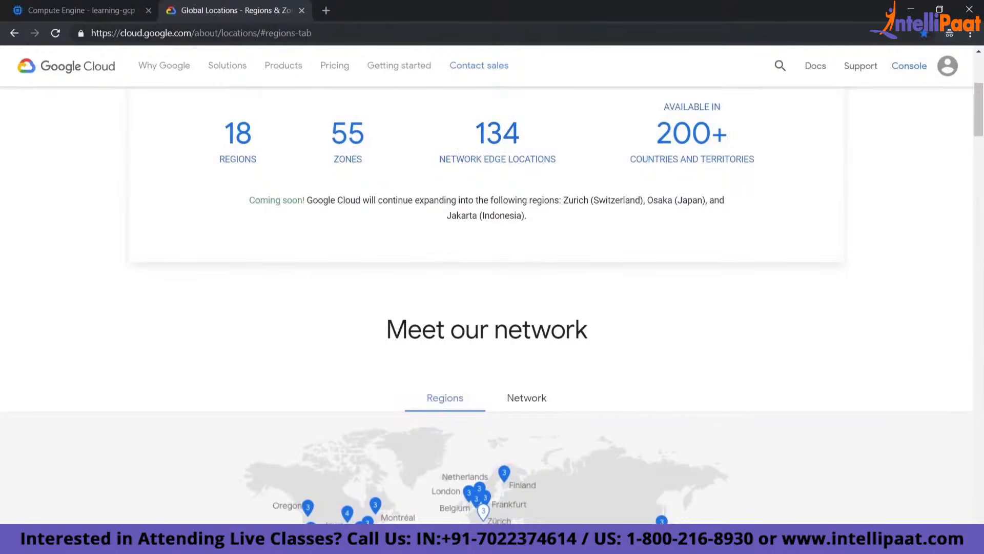
left_click(533, 398)
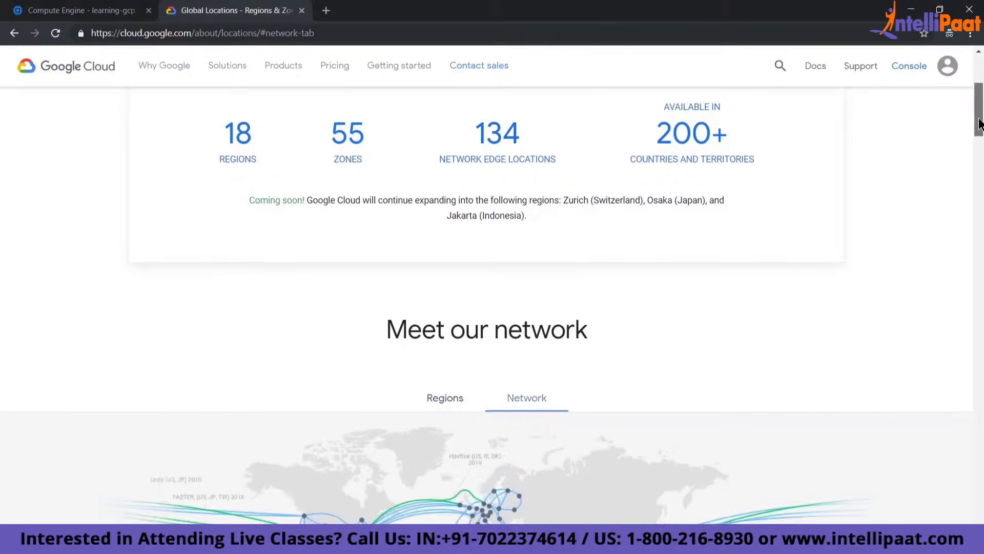
left_click_drag(980, 117, 982, 154)
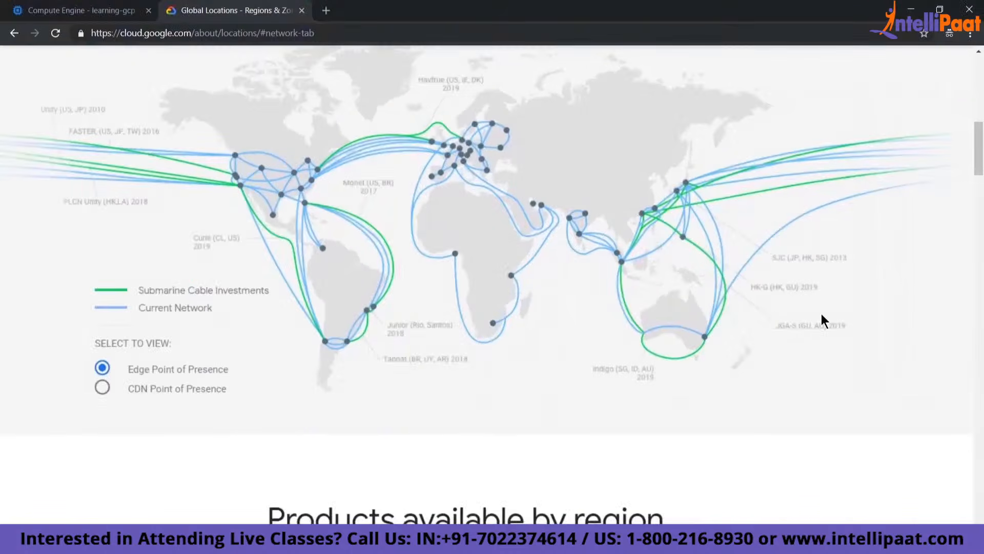
scroll(570, 229, "up", 3, "ctrl")
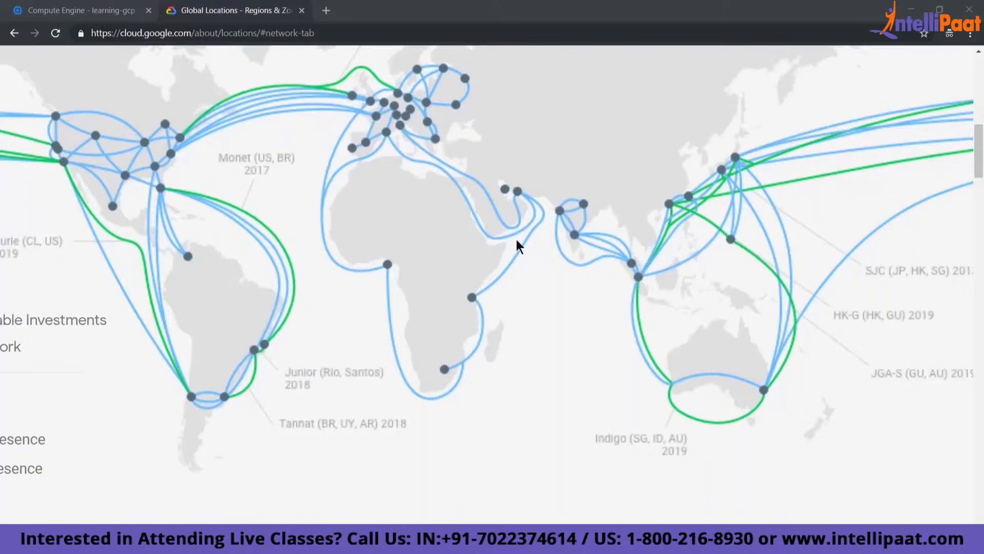
Check the default region and zone in a reloaded new VM instance form in the console, and return to the VM instances list
left_click(75, 10)
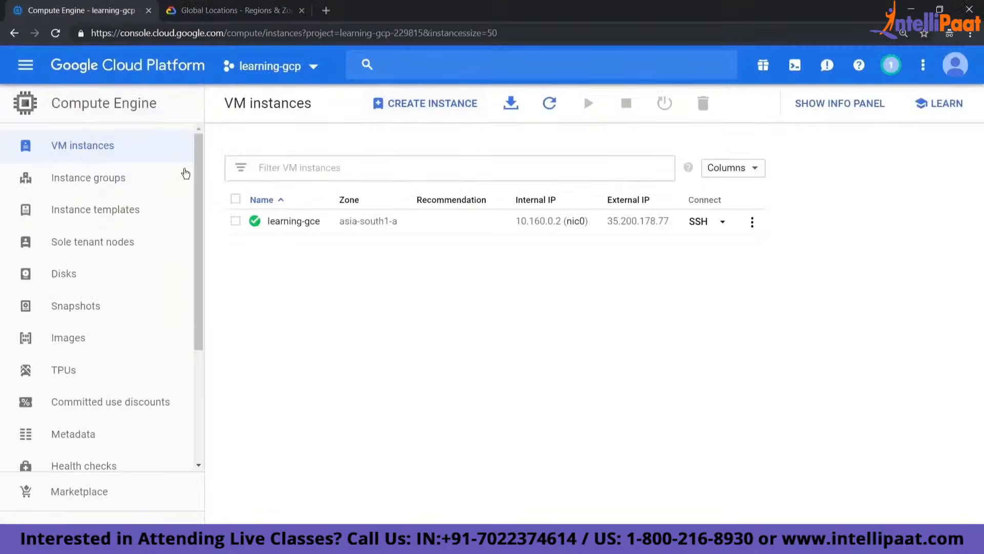
left_click(435, 109)
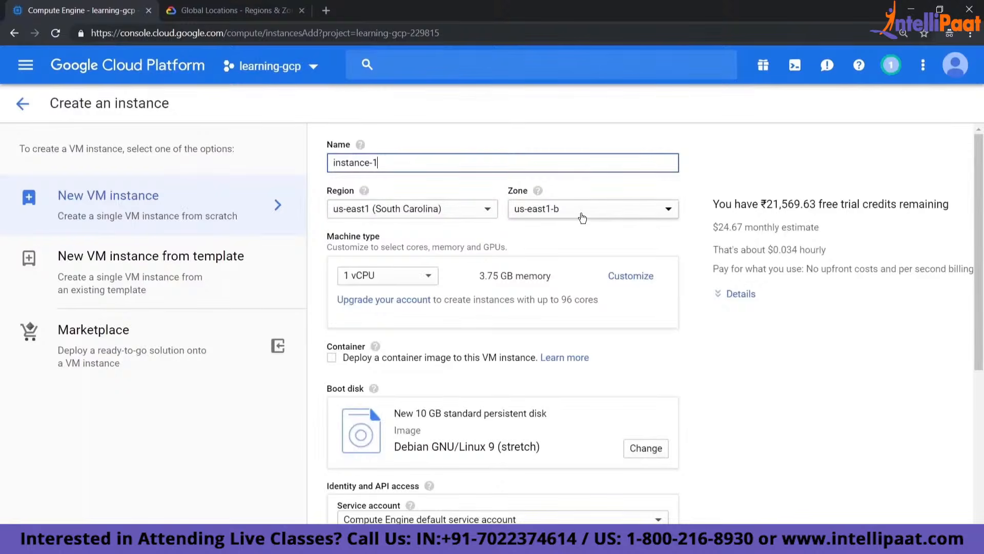
left_click(53, 33)
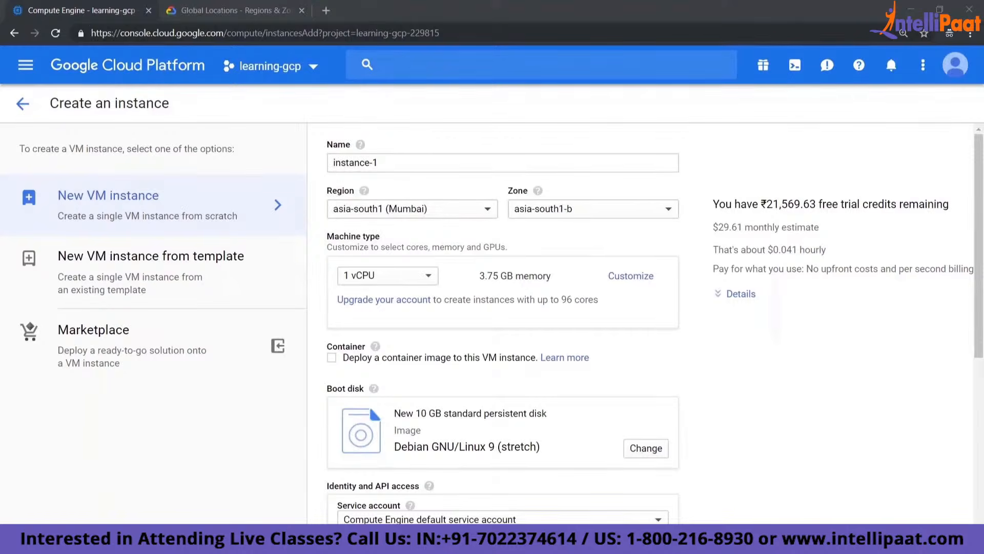
left_click(19, 111)
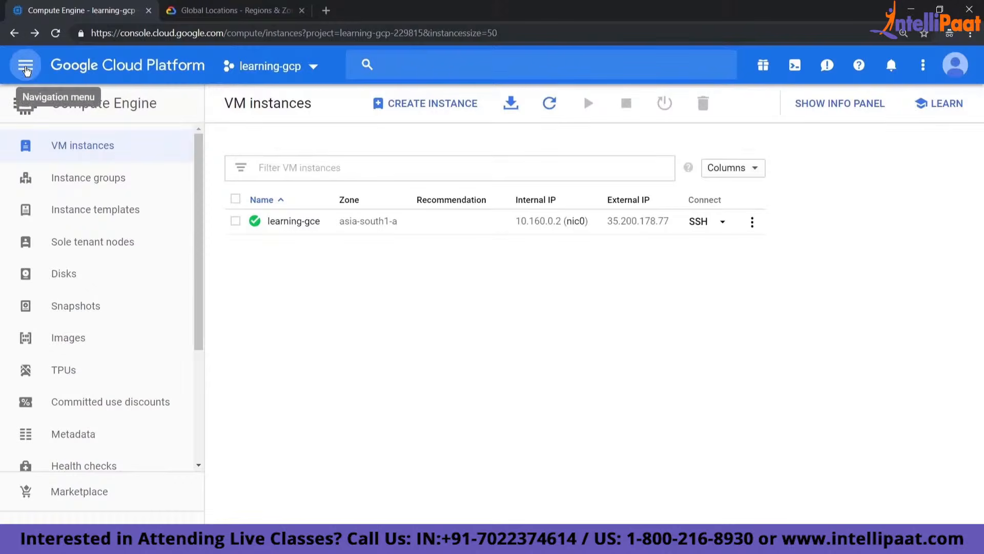
Browse the console's storage products, and search for storage to open the Cloud Storage browser
left_click(27, 70)
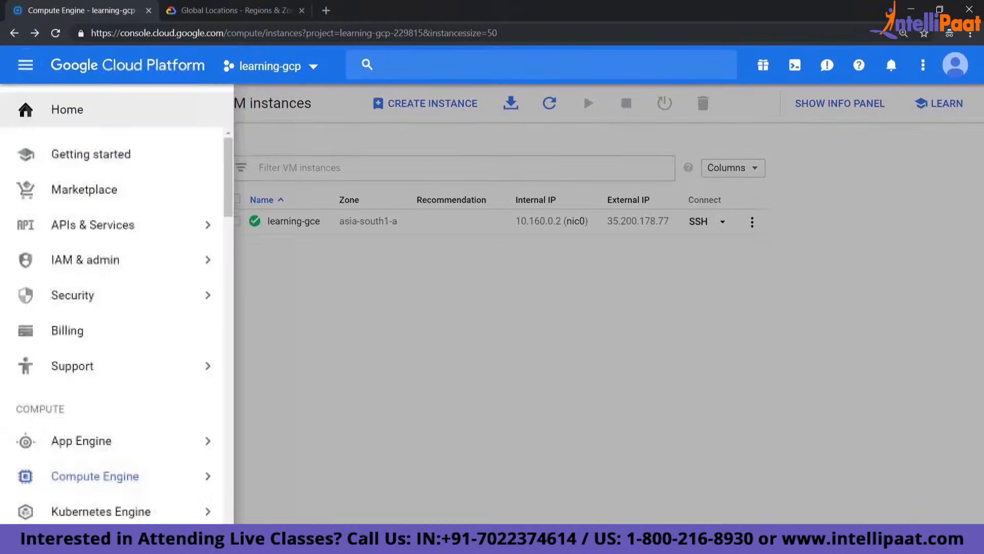
scroll(228, 224, "down", 5)
mouse_move(237, 224)
left_mouse_down()
mouse_move(242, 369)
mouse_move(231, 330)
mouse_move(229, 186)
mouse_move(236, 234)
left_mouse_up()
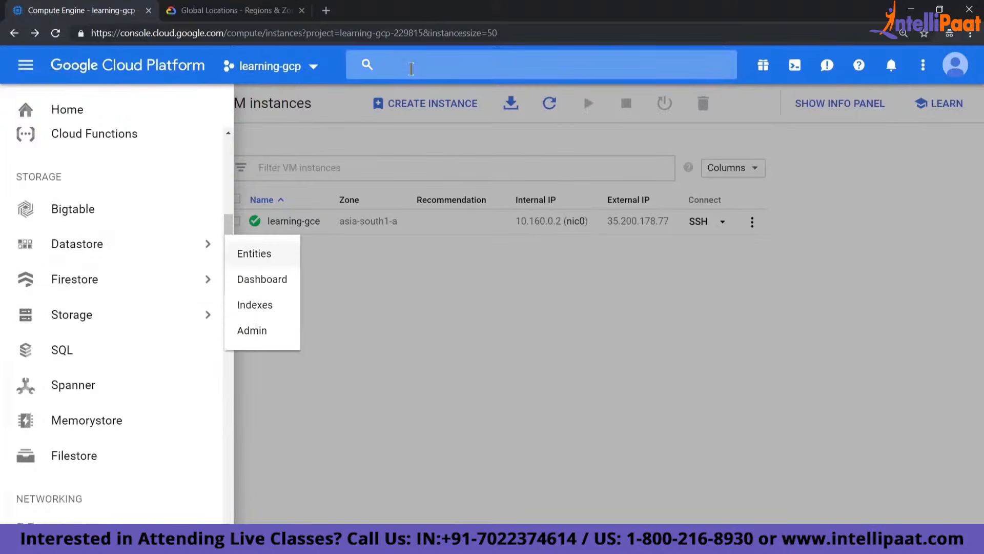
left_click(413, 67)
type("sotr")
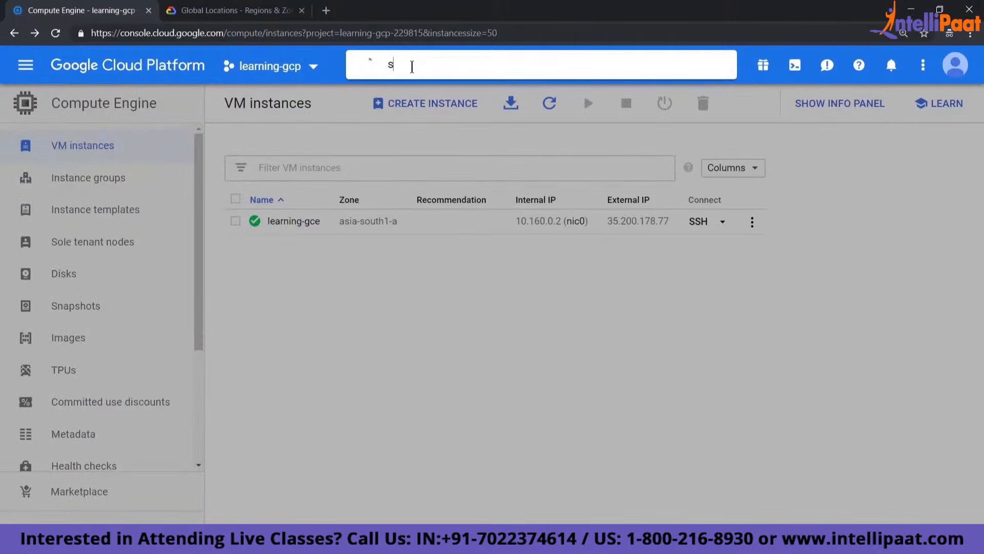
key("BackSpace")
key("BackSpace")
key("BackSpace")
type("torage")
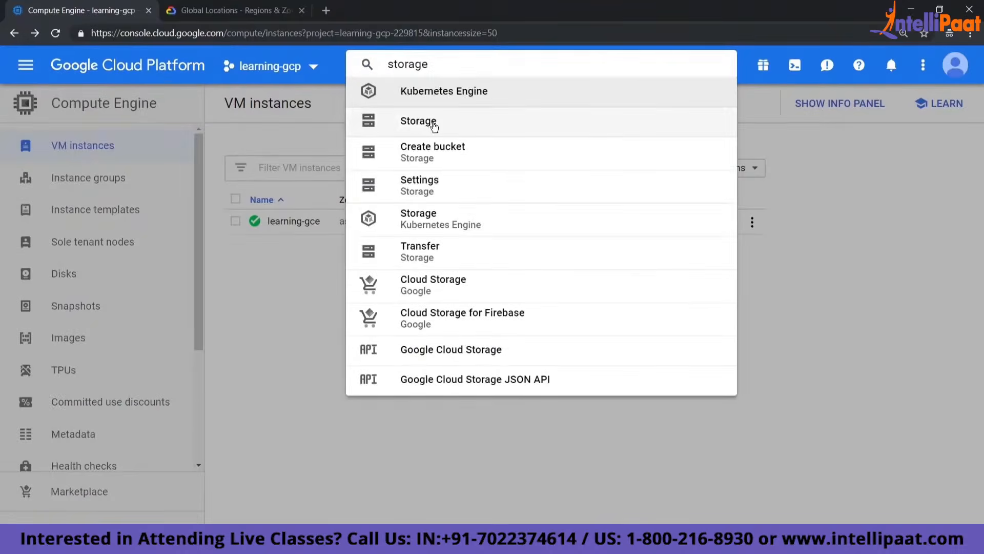
left_click(420, 122)
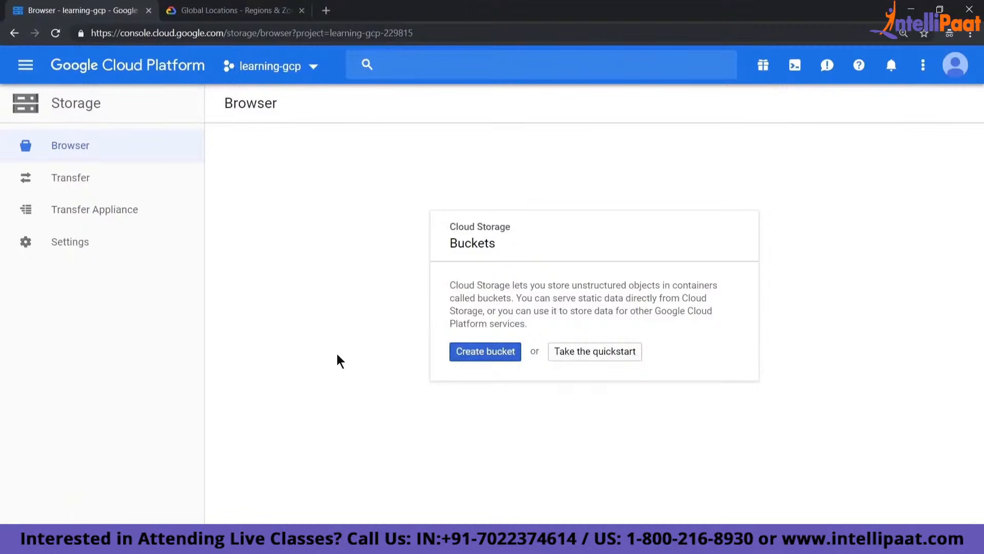
Start creating a bucket, try test12 as its name, and clear the name
left_click(483, 356)
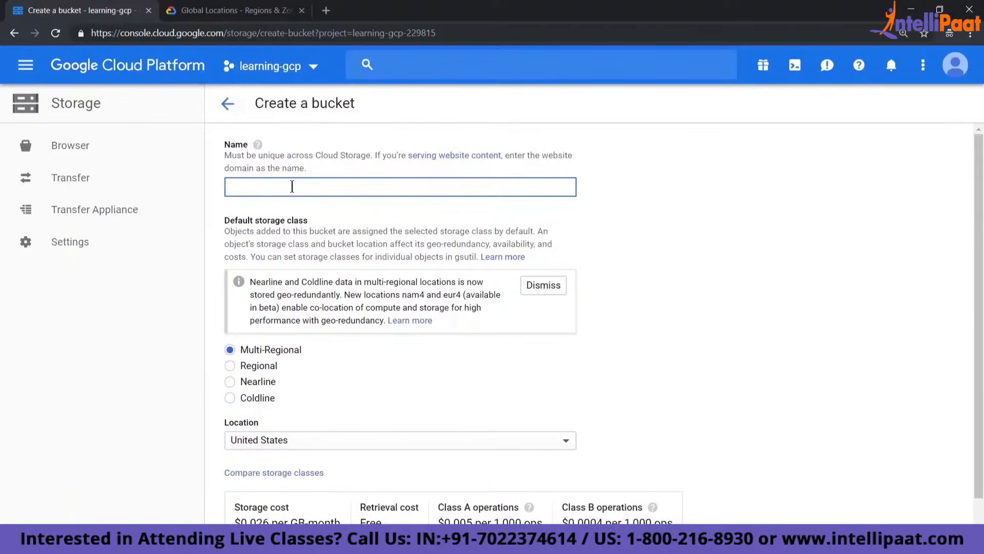
type("test123445")
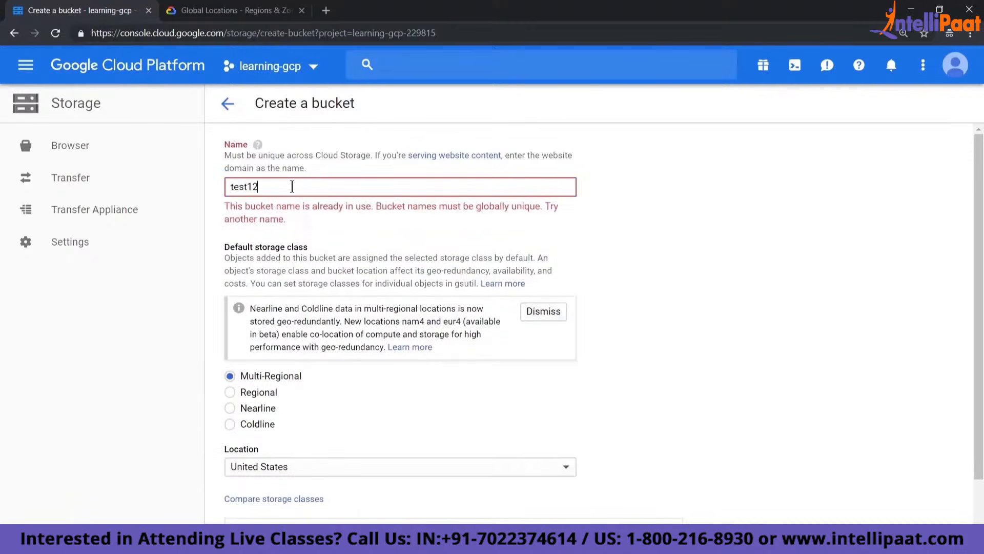
key("BackSpace")
key("BackSpace")
type("5")
key("ctrl+a")
key("BackSpace")
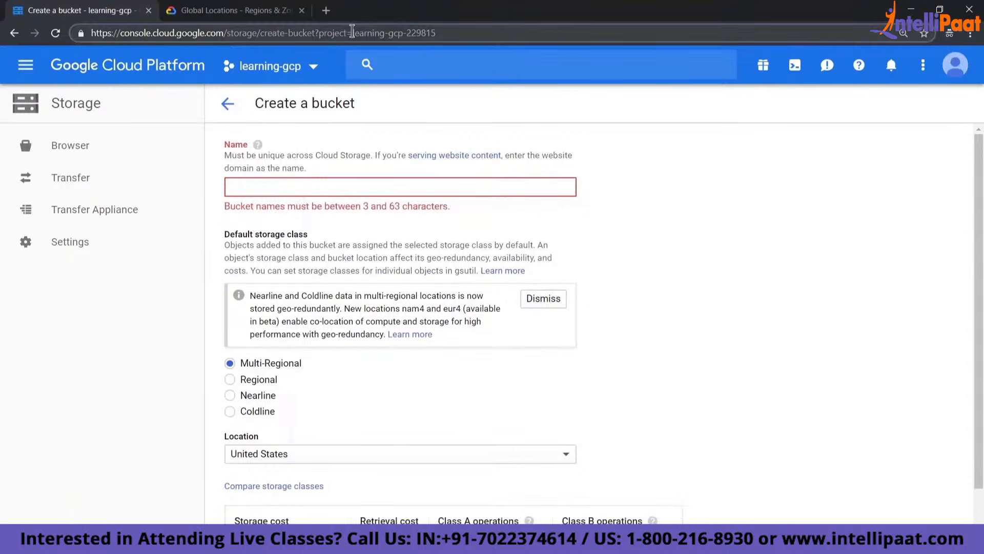
Fill the bucket name with the project ID copied from the page address, and edit it to learning-gcs
left_click_drag(353, 33, 441, 35)
key("ctrl+c")
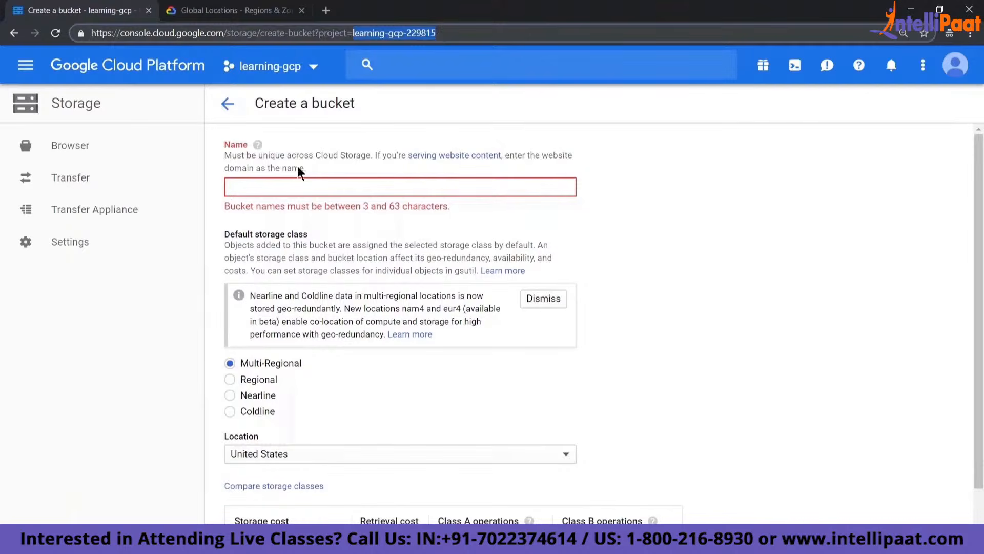
left_click(298, 187)
key("ctrl+v")
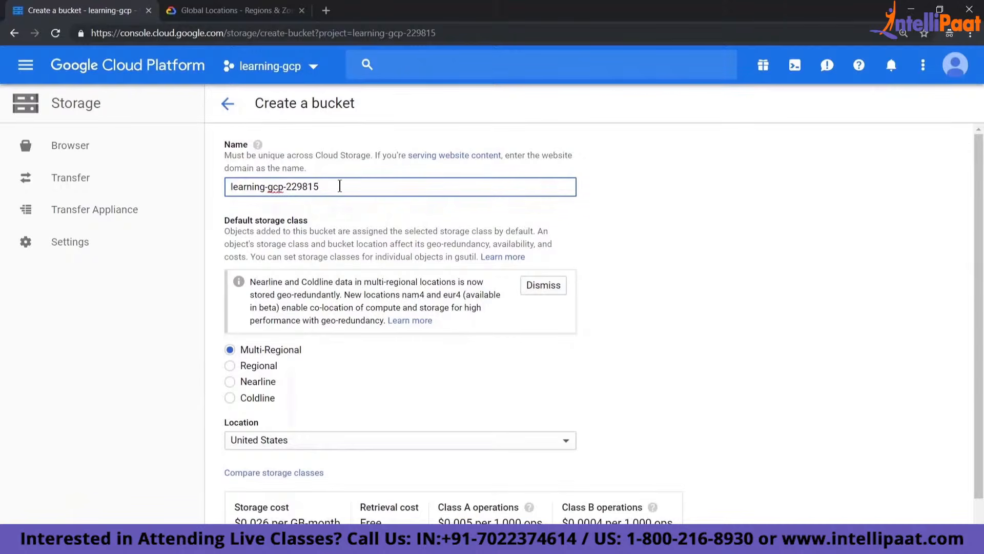
key("ctrl+a")
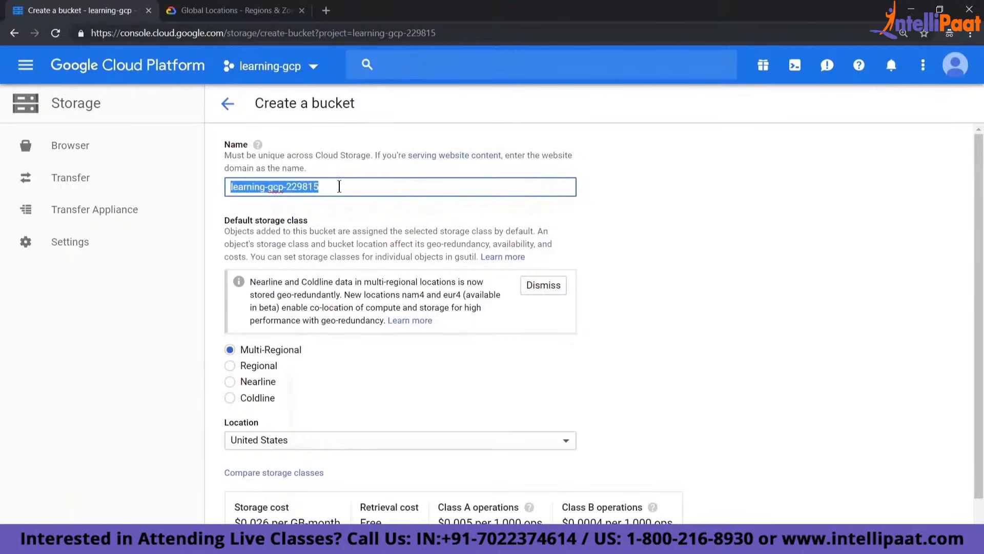
left_click(339, 186)
key("BackSpace")
key("BackSpace")
key("BackSpace")
key("BackSpace")
key("BackSpace")
key("BackSpace")
key("BackSpace")
key("BackSpace")
key("BackSpace")
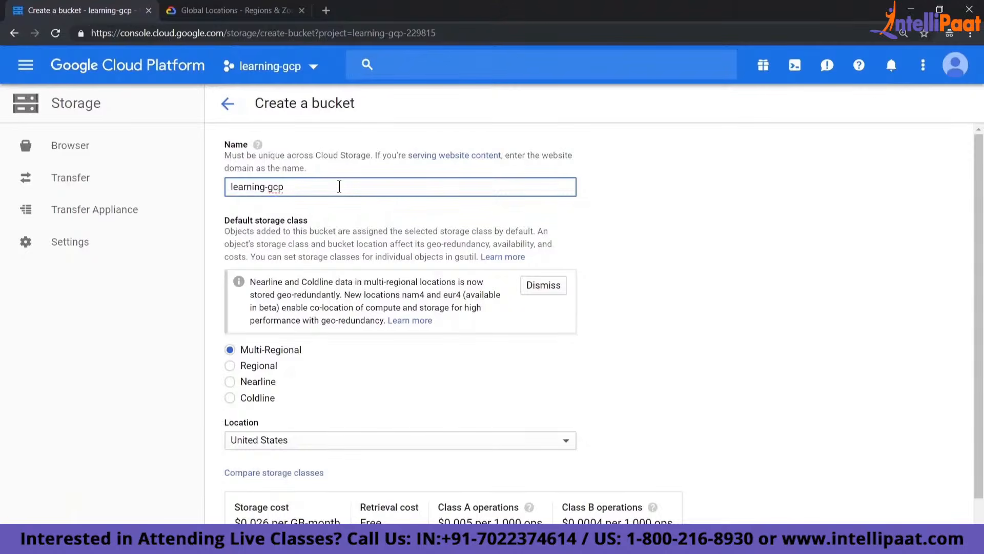
type("cs")
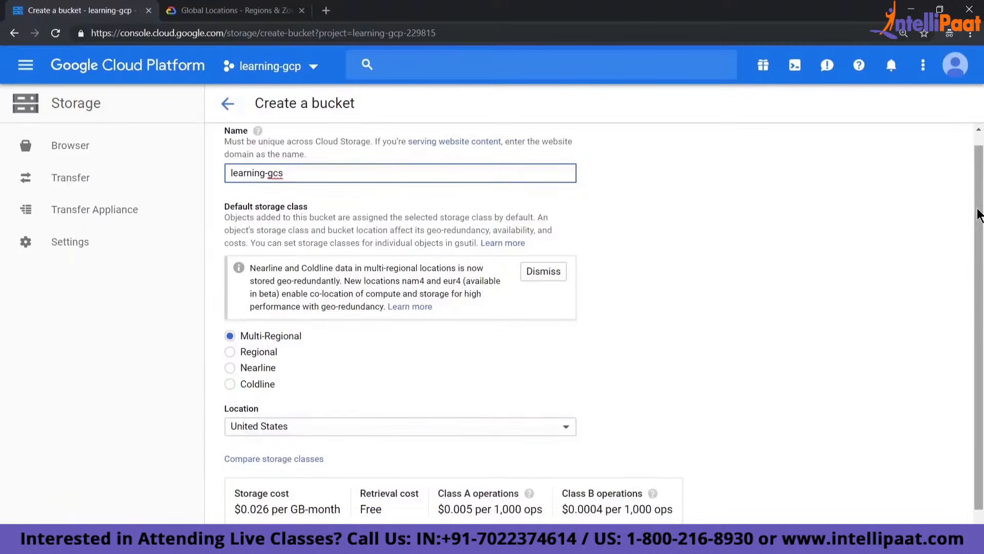
Compare the locations offered for the Multi-Regional and Regional storage classes, and return to Multi-Regional
scroll(241, 333, "down", 1)
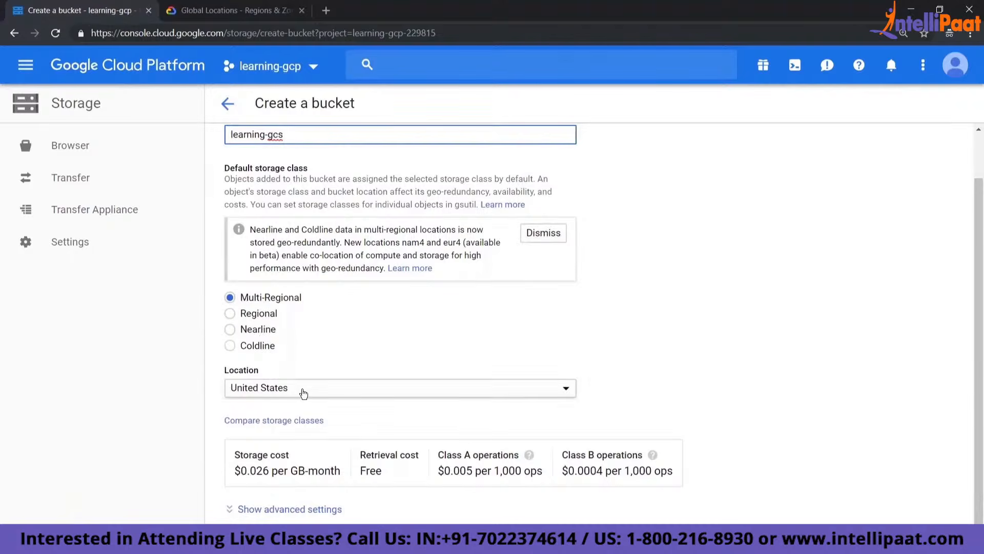
left_click(303, 388)
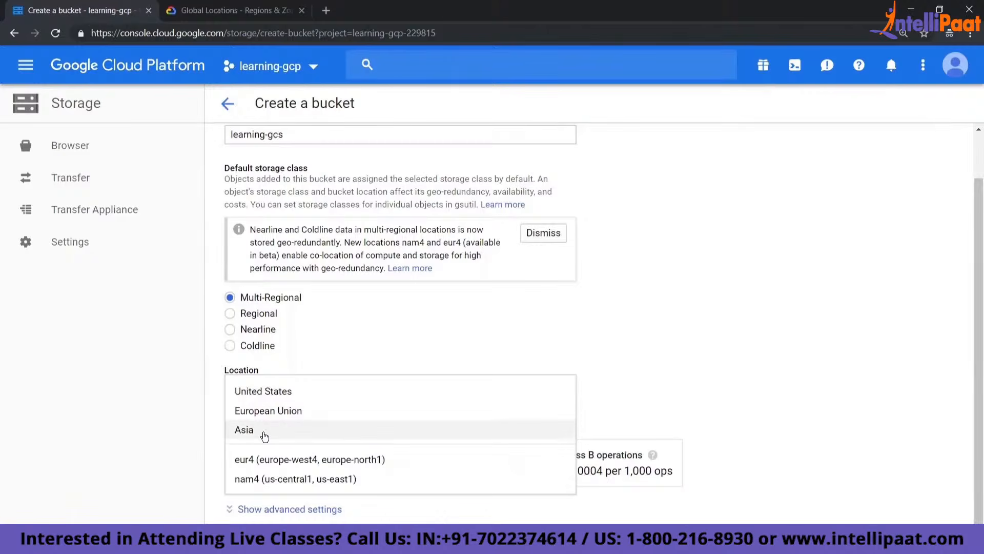
left_click(255, 315)
left_click(255, 313)
left_click(315, 388)
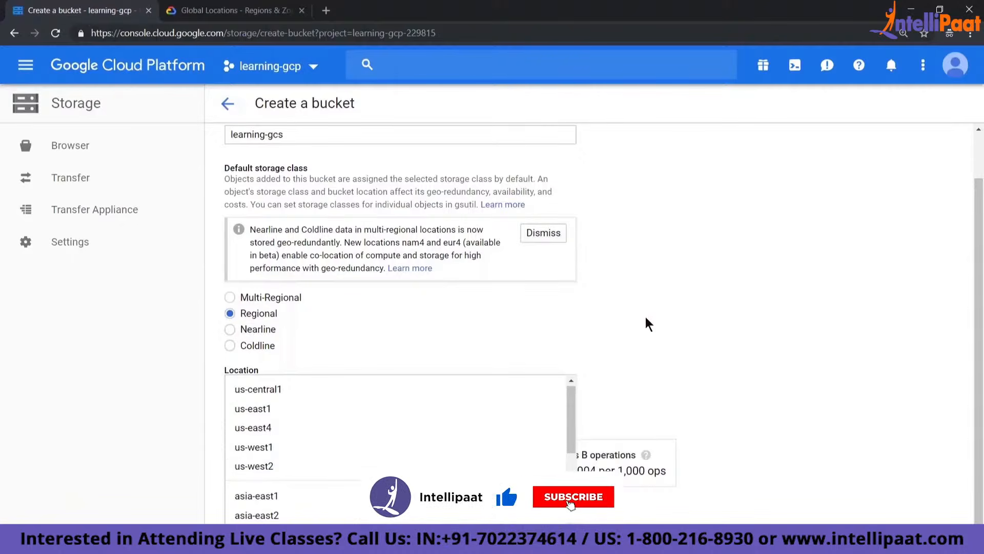
left_click(286, 297)
left_click(287, 298)
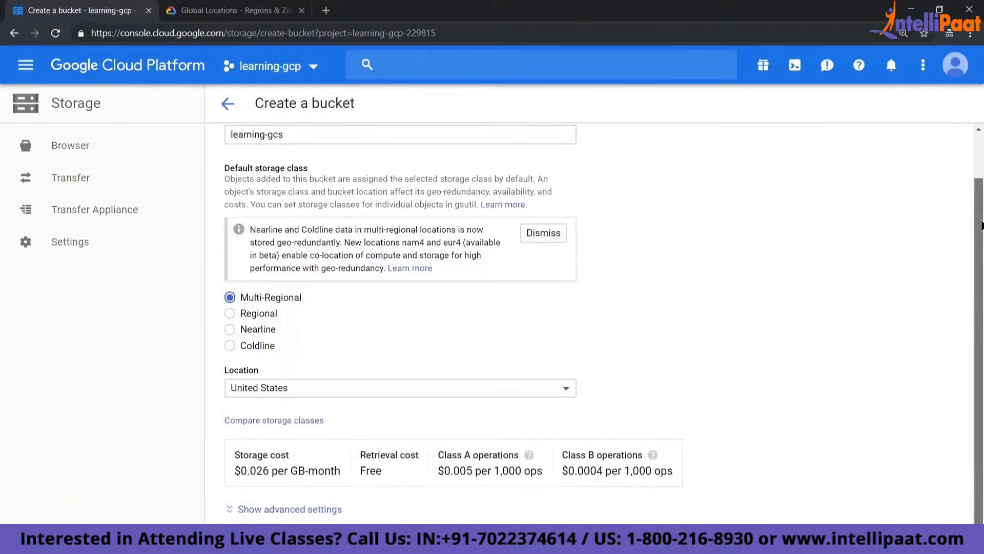
Create the learning-gcs bucket with the Multi-Regional storage class in the United States
scroll(982, 225, "up", 1)
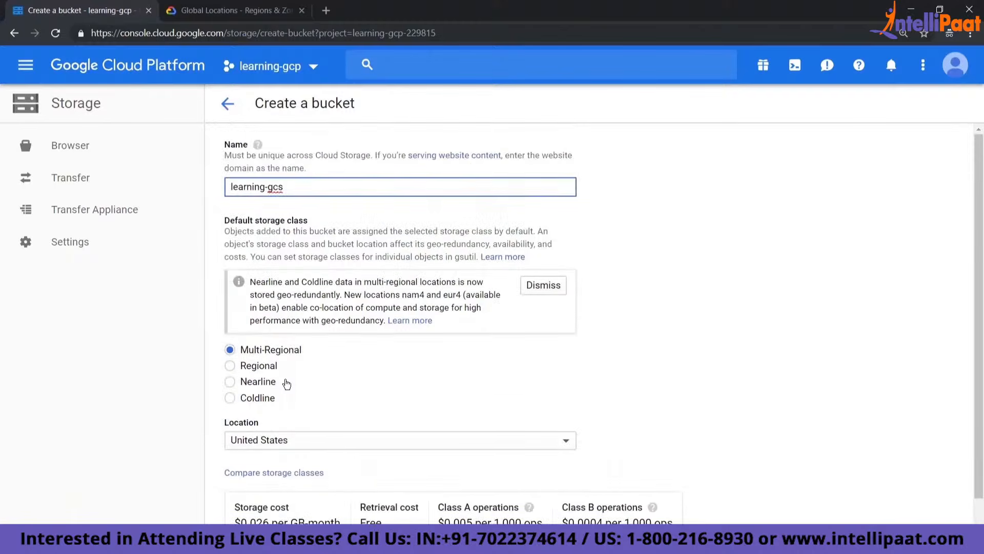
scroll(287, 383, "down", 1)
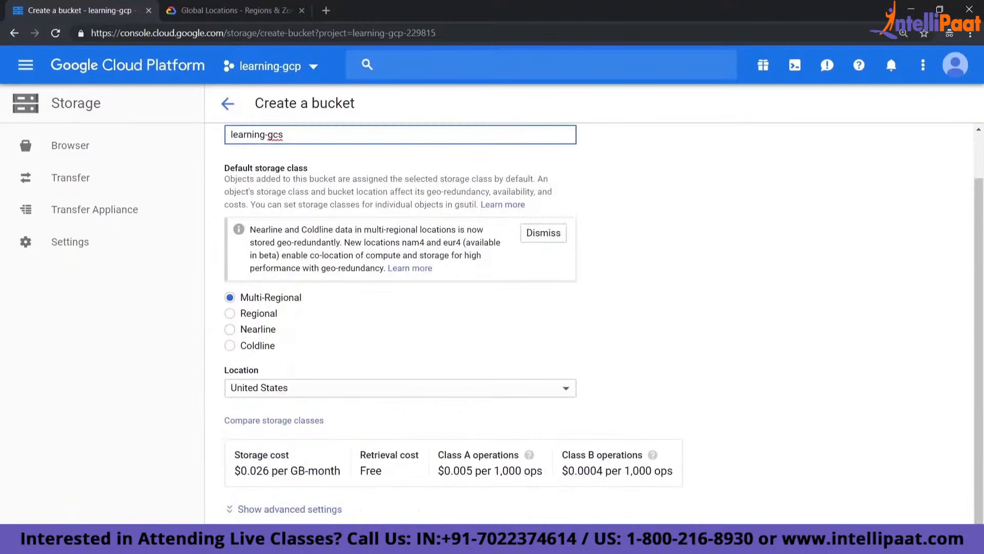
left_click(244, 537)
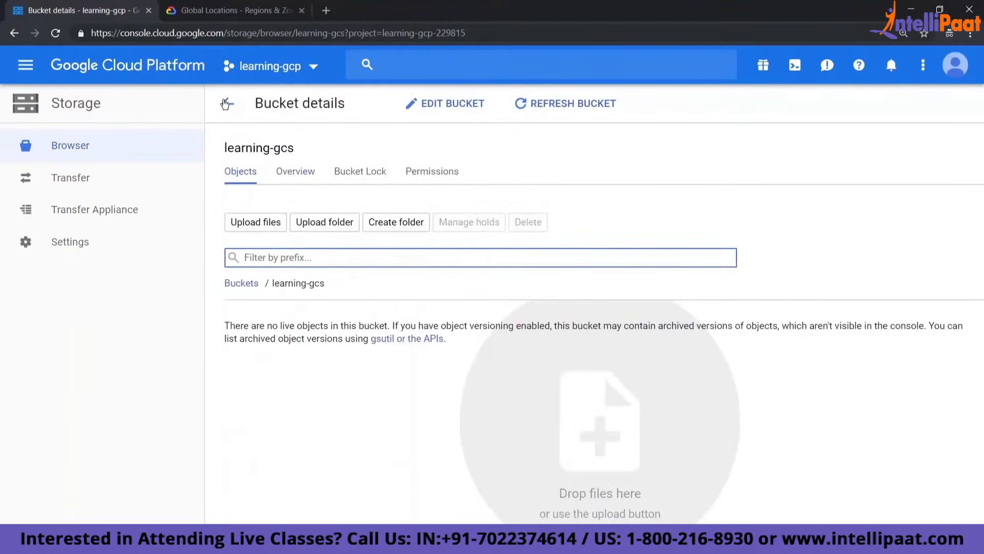
Return to the bucket list and delete the learning-gcs bucket
left_click(228, 104)
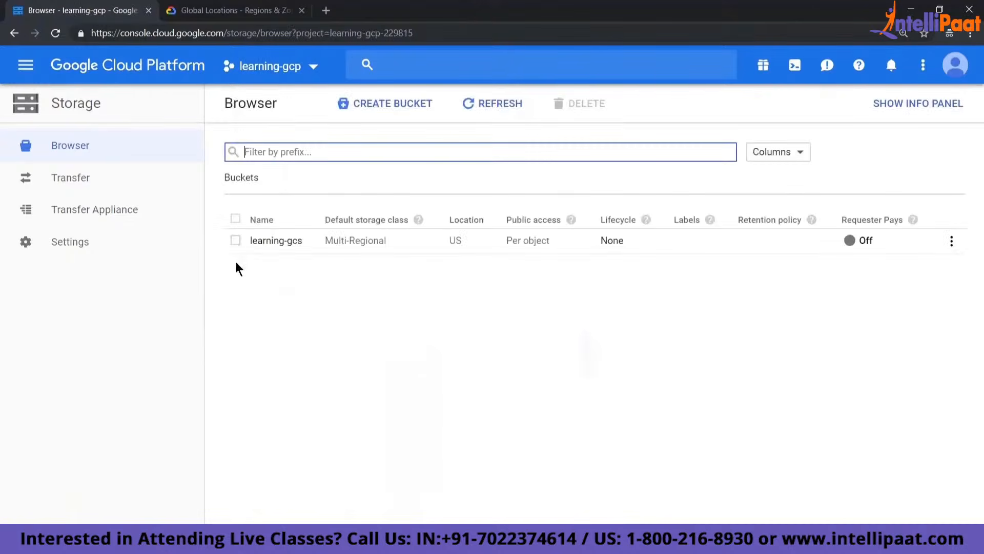
left_click(235, 239)
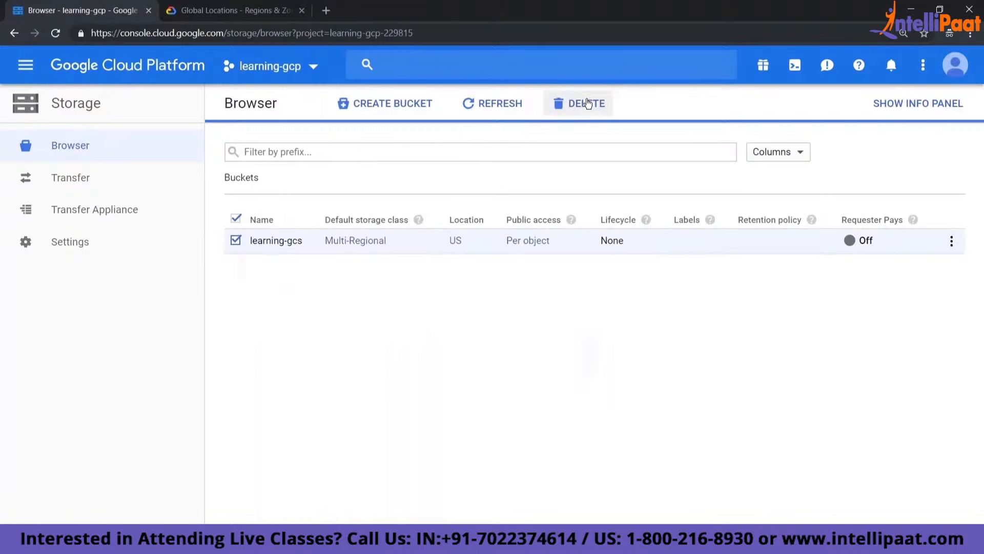
left_click(580, 103)
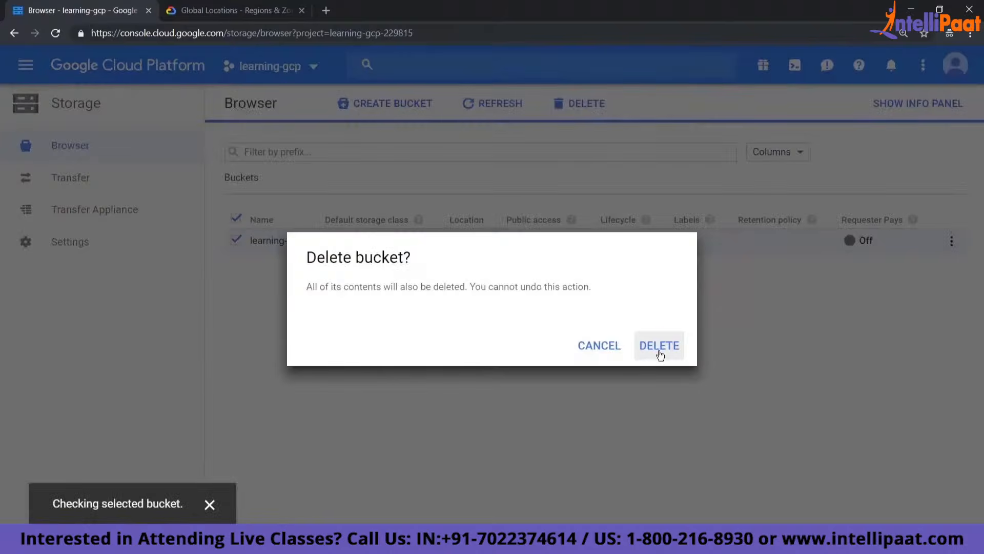
left_click(658, 354)
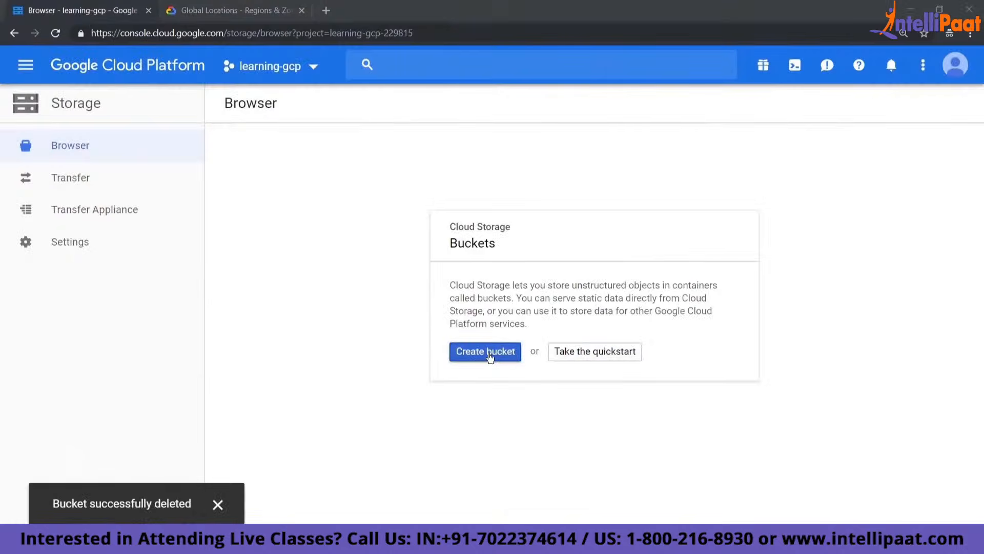
Start a new bucket and name it learning-gcs-webconsole
left_click(489, 354)
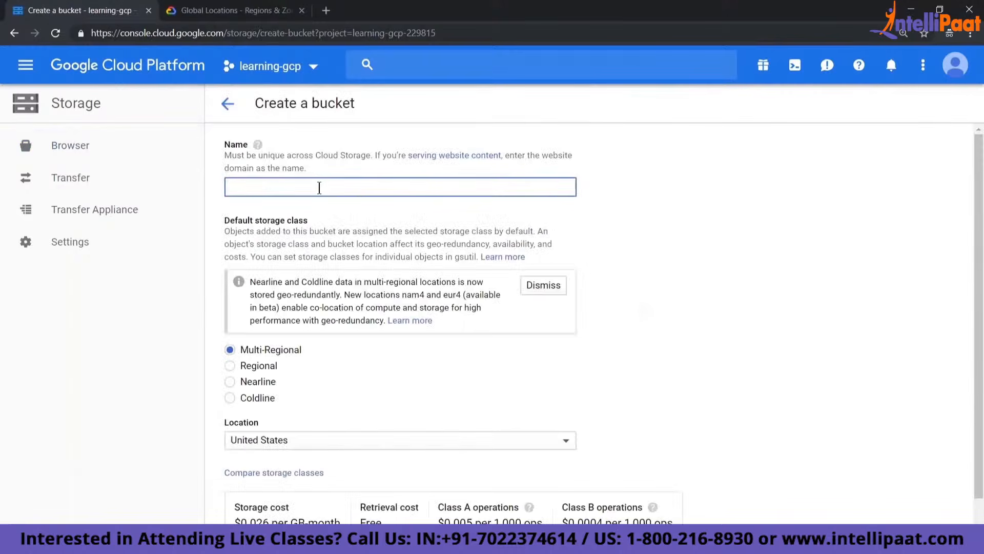
type("learning")
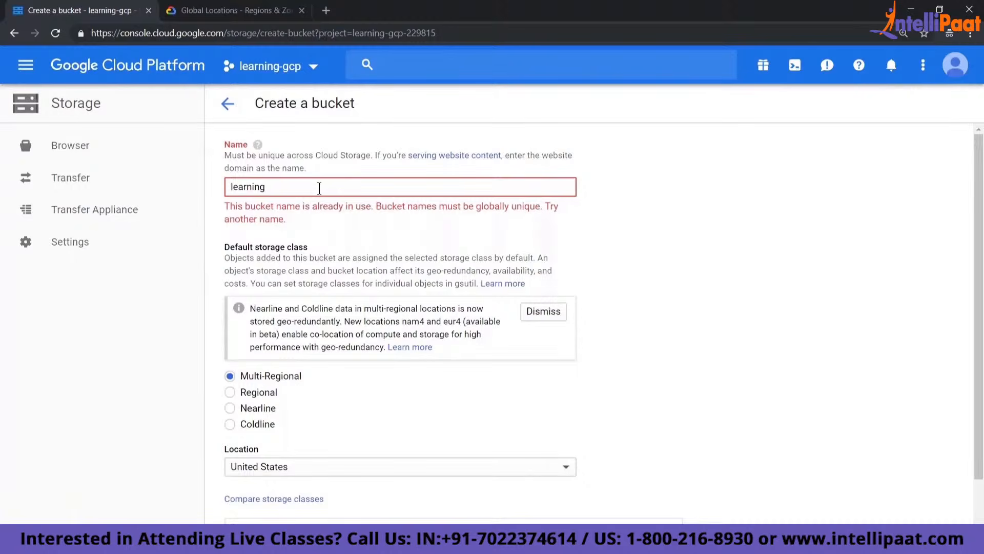
type("-gcs-")
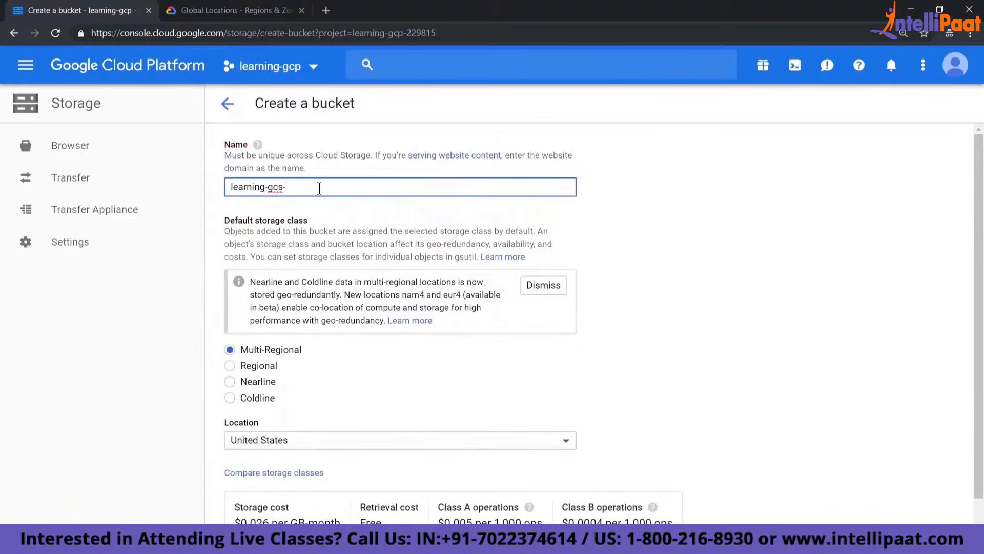
type("webconsole")
left_click(543, 15)
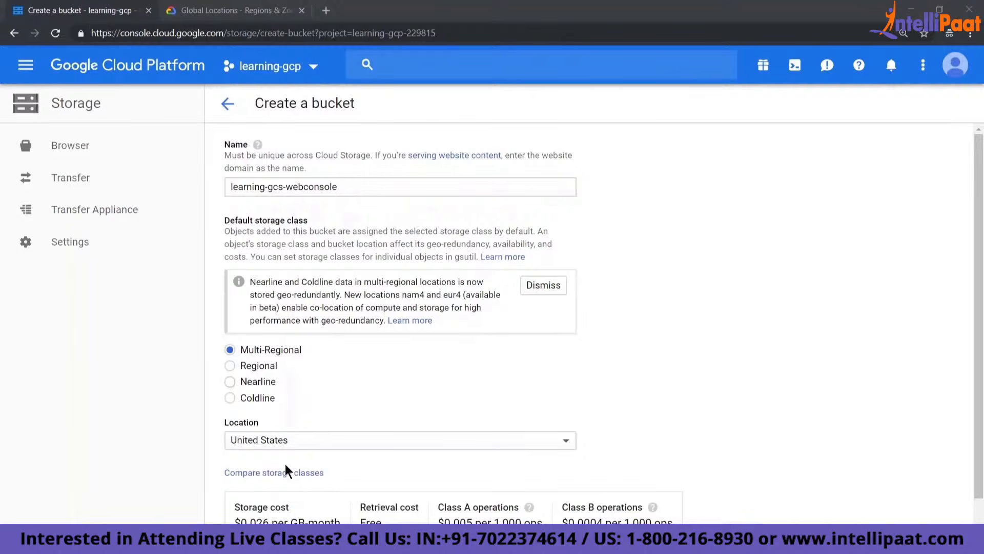
Review the locations offered for the Regional class, switch back to Multi-Regional, and create the learning-gcs-webconsole bucket
left_click(242, 364)
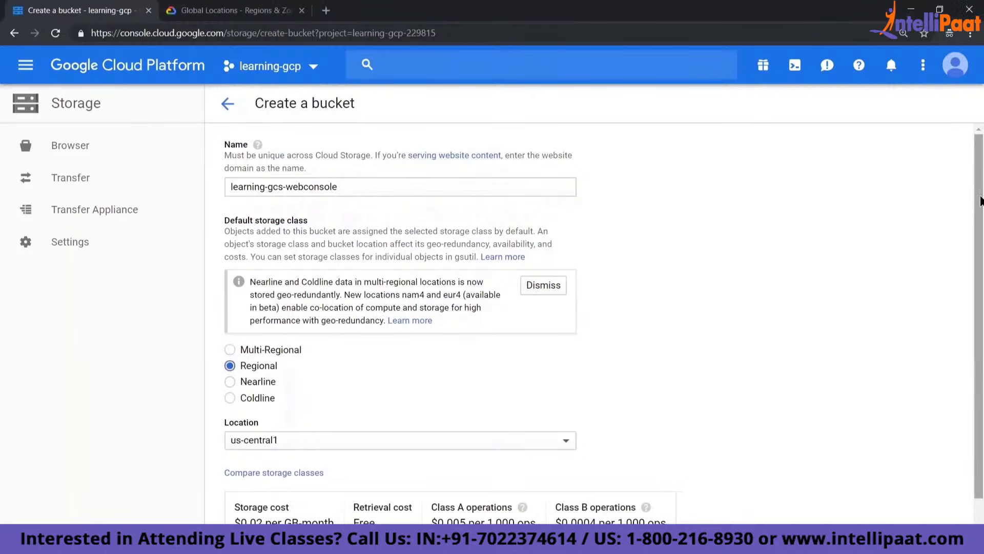
scroll(428, 407, "down", 1)
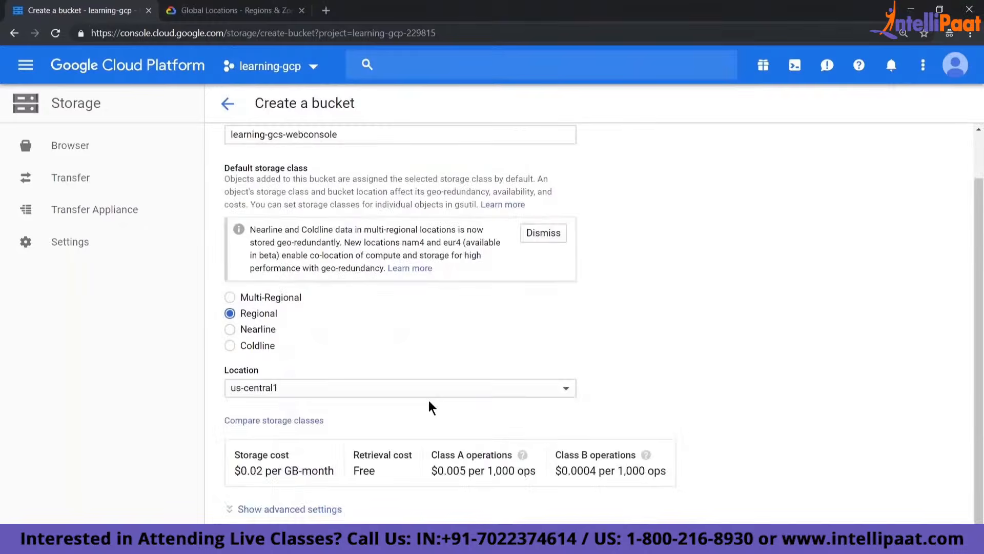
left_click(428, 389)
scroll(264, 470, "down", 1)
scroll(281, 456, "down", 3)
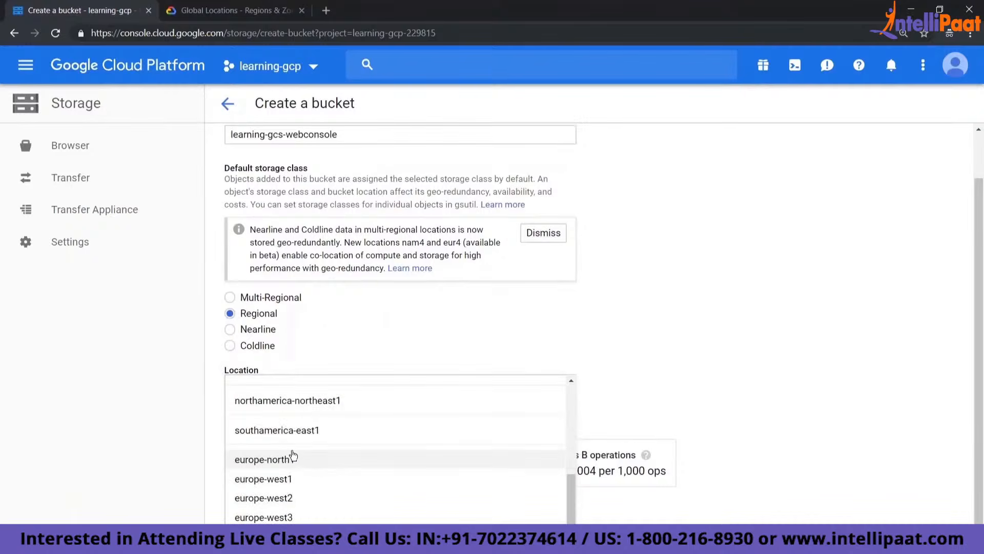
scroll(280, 466, "up", 3)
scroll(280, 467, "down", 3)
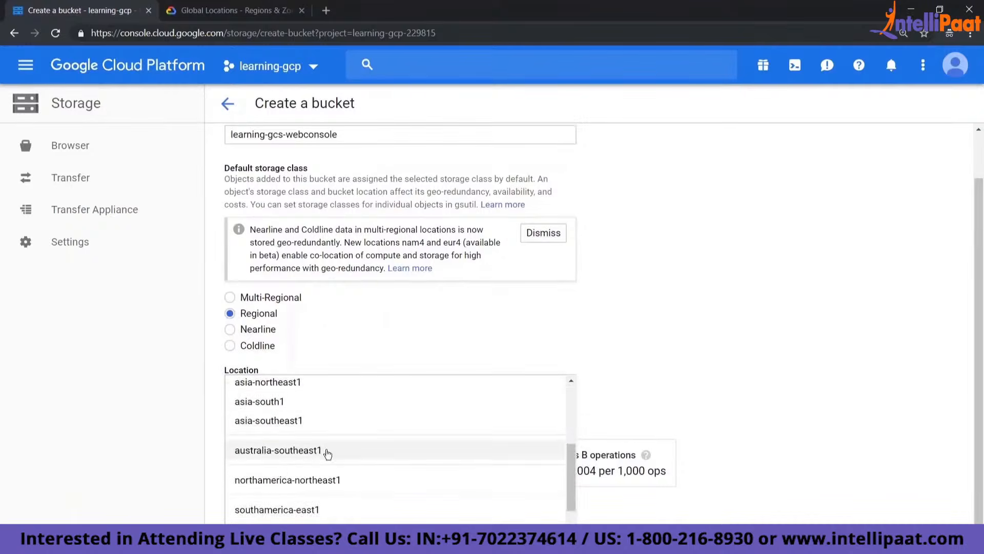
left_click(240, 301)
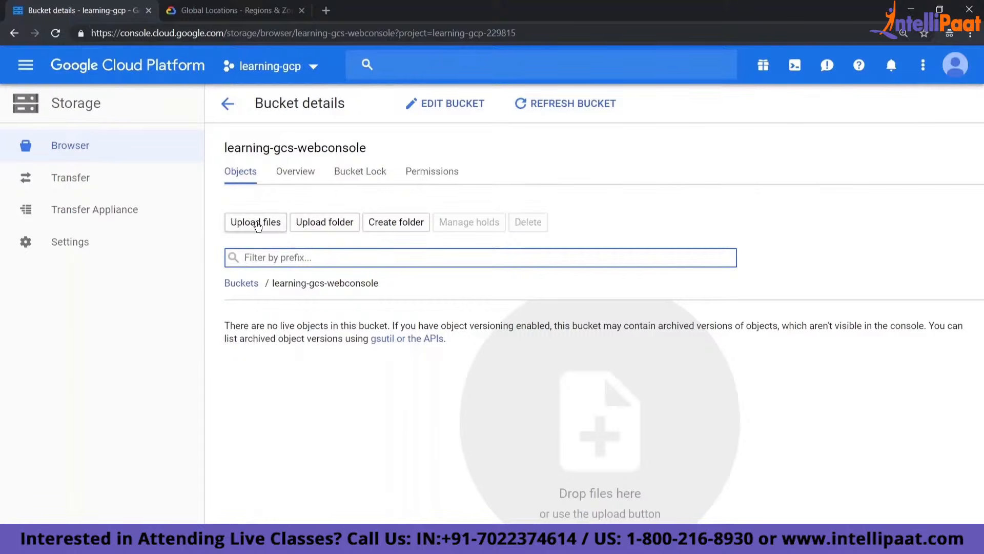
Upload Demo.gif to the learning-gcs-webconsole bucket and close the upload status
left_click(258, 226)
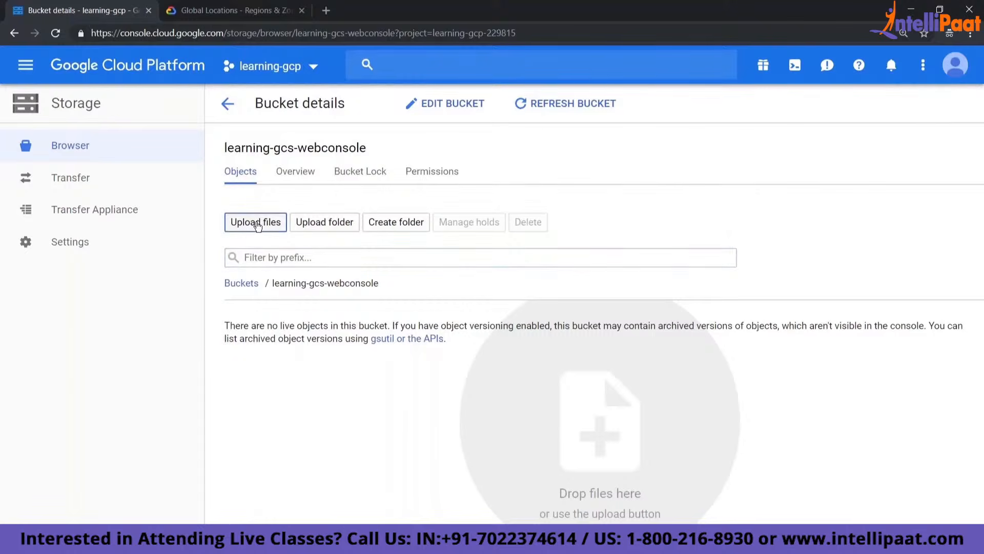
double_click(152, 227)
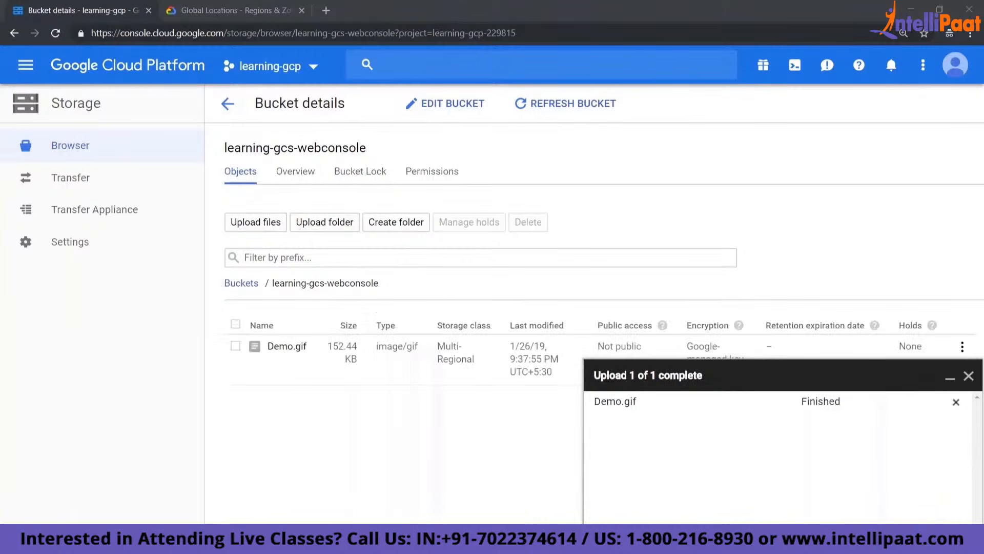
left_click(969, 376)
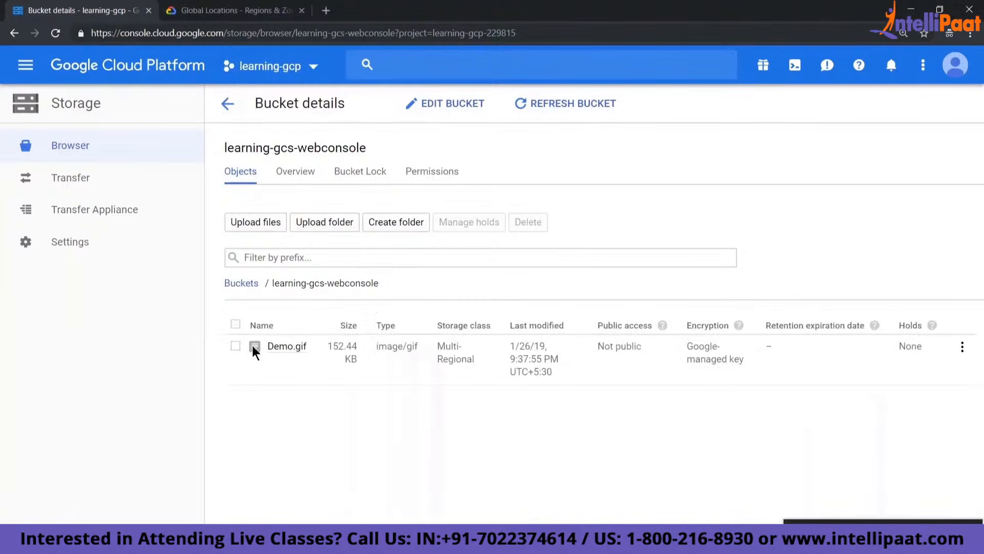